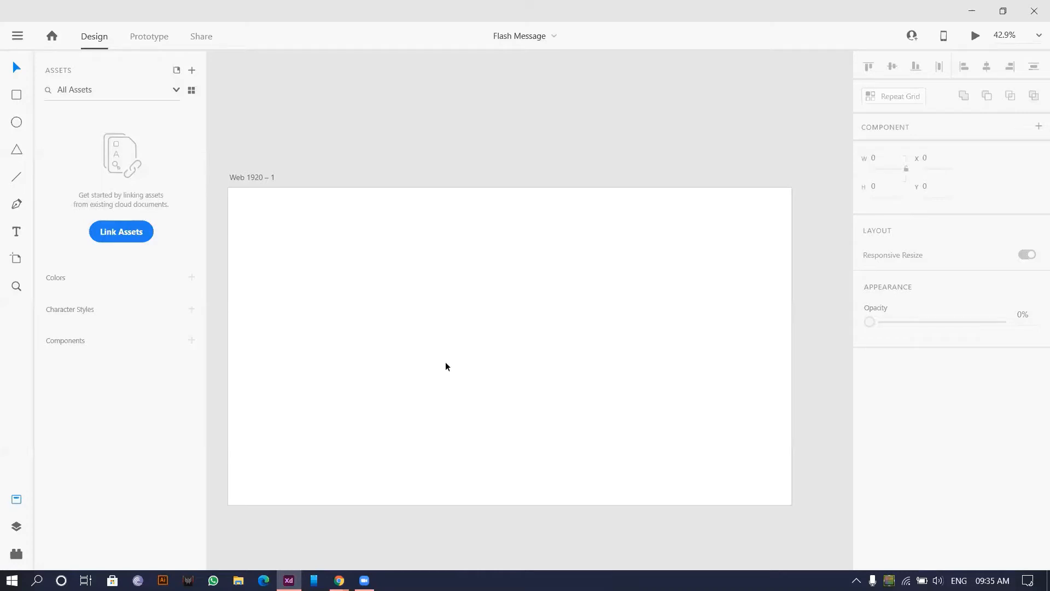
Step: Switch to Chrome, search Google for "flash message" and preview the Flash Message - Daily UI 011 image from Snip UI
mouse_move(339, 581)
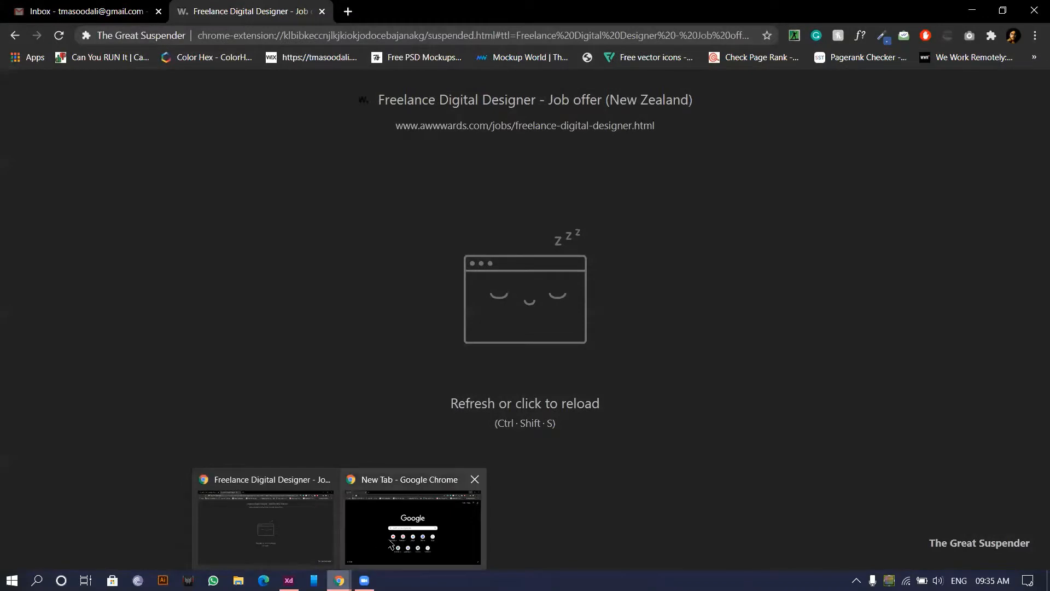
left_click(391, 543)
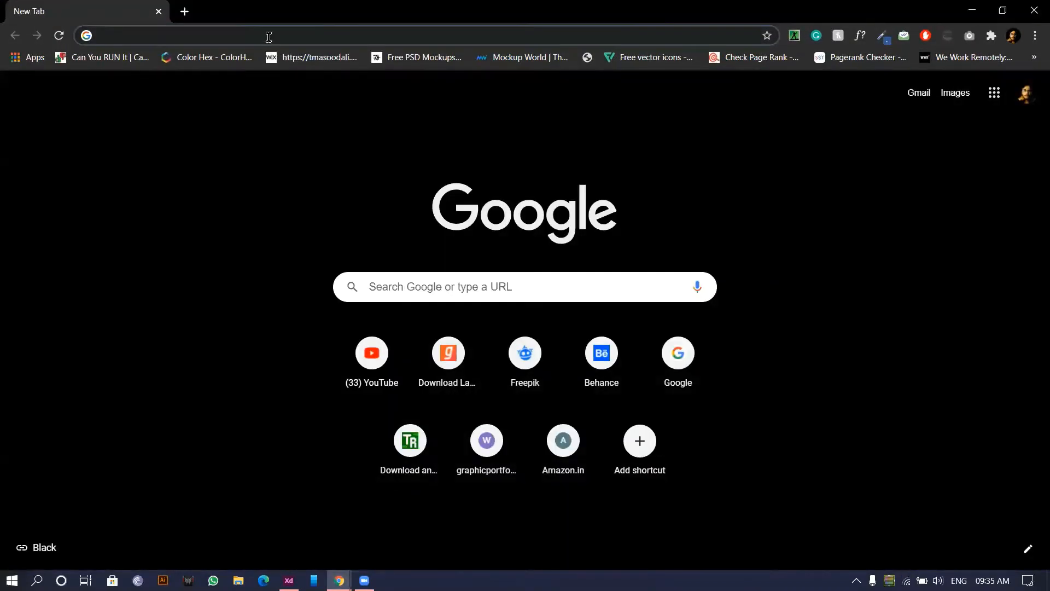
left_click(269, 36)
type("flas")
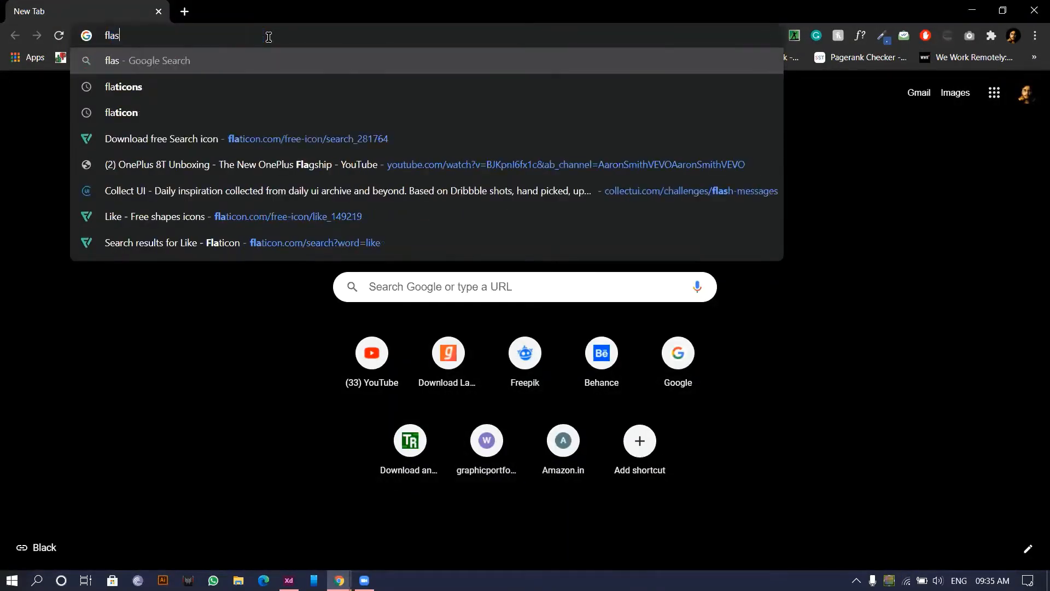
type("h me")
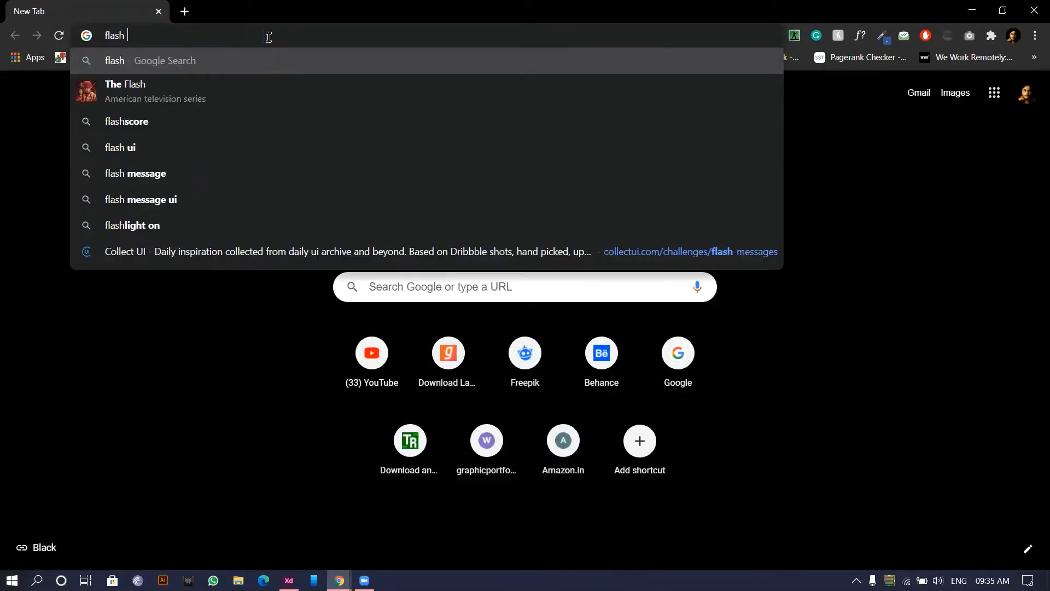
type("ssage")
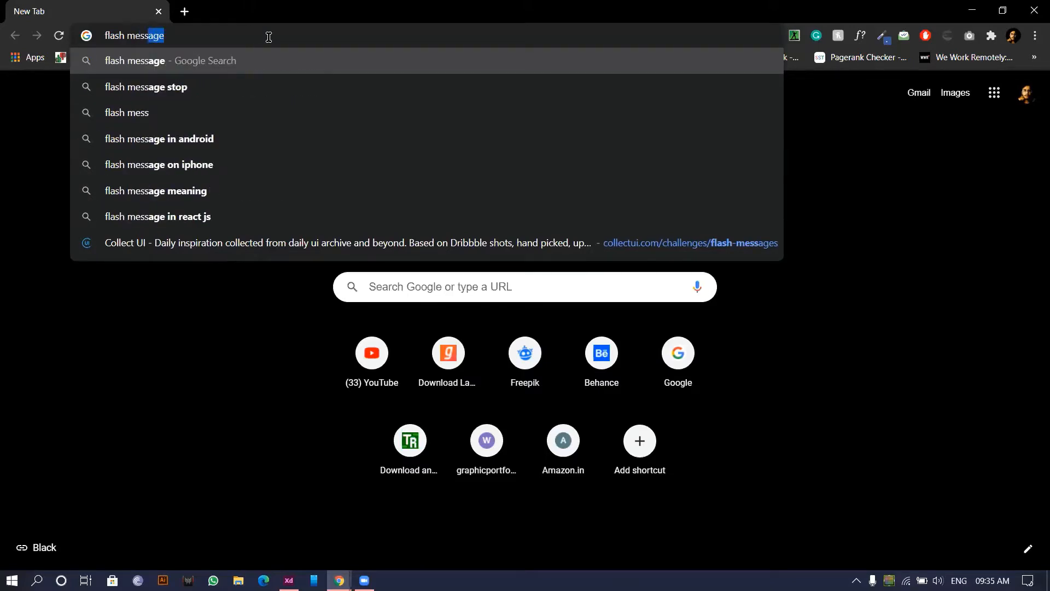
key("Return")
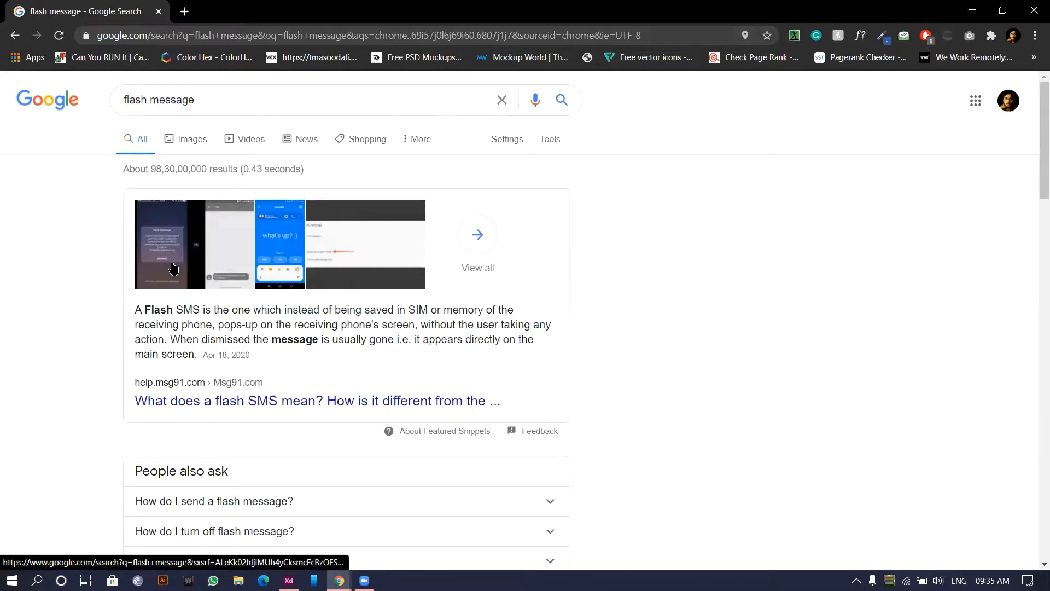
left_click(160, 249)
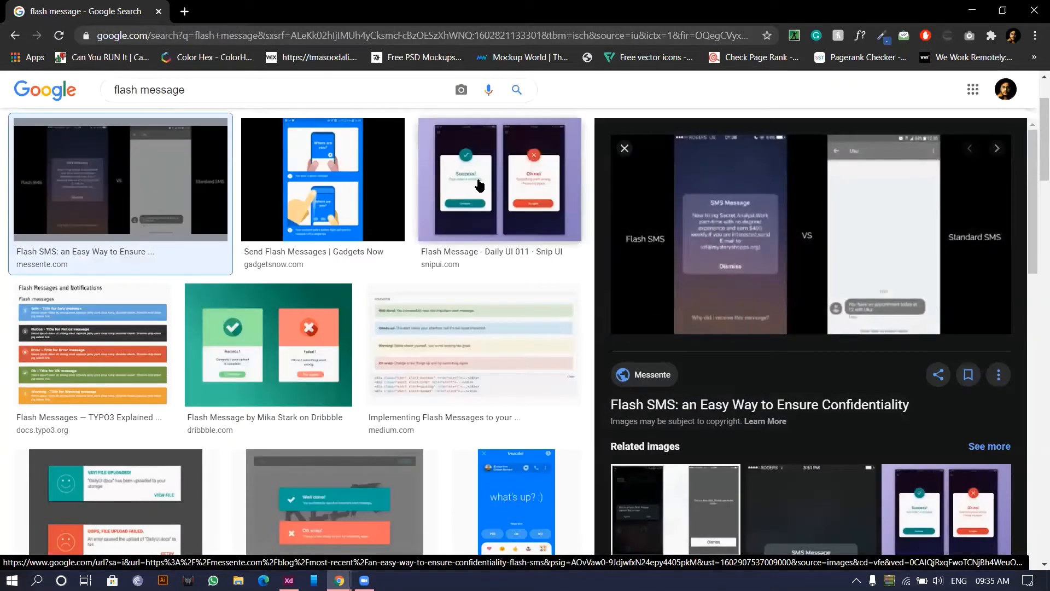
left_click(481, 184)
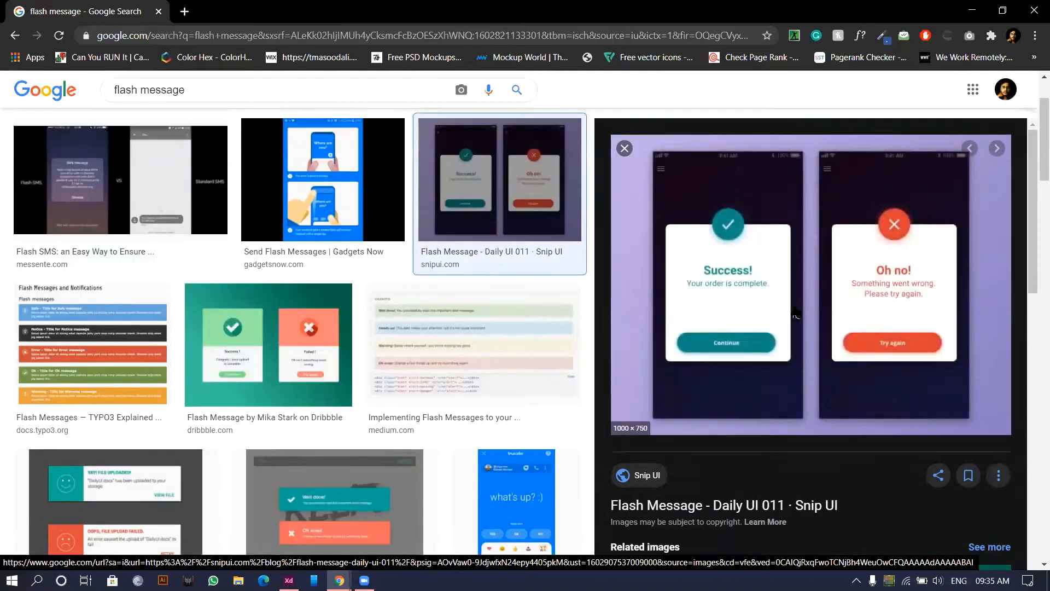
Step: Search the web for "undraw" and open the unDraw website
left_click(171, 36)
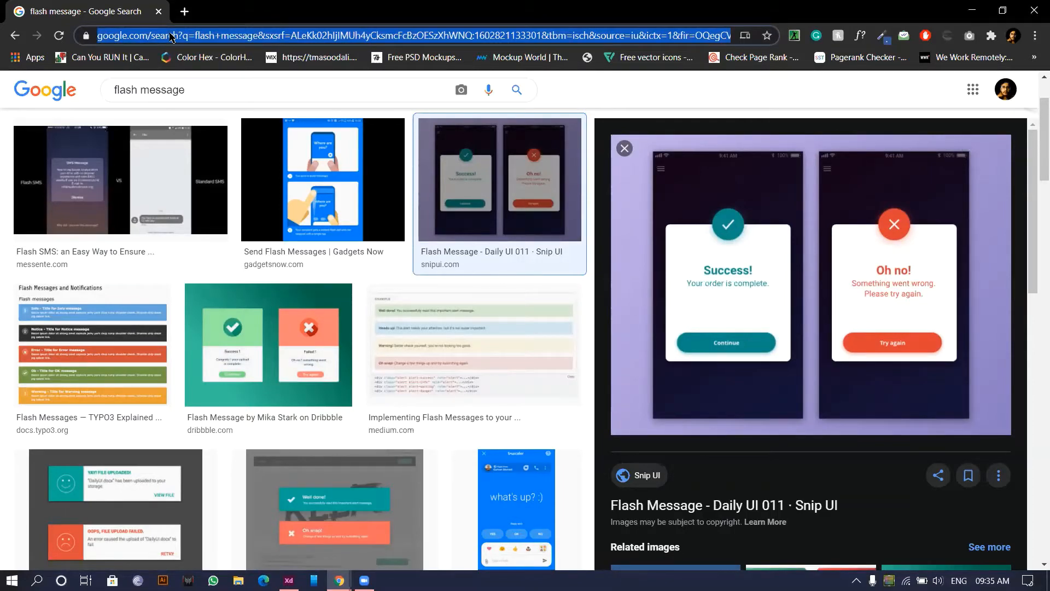
type("undra")
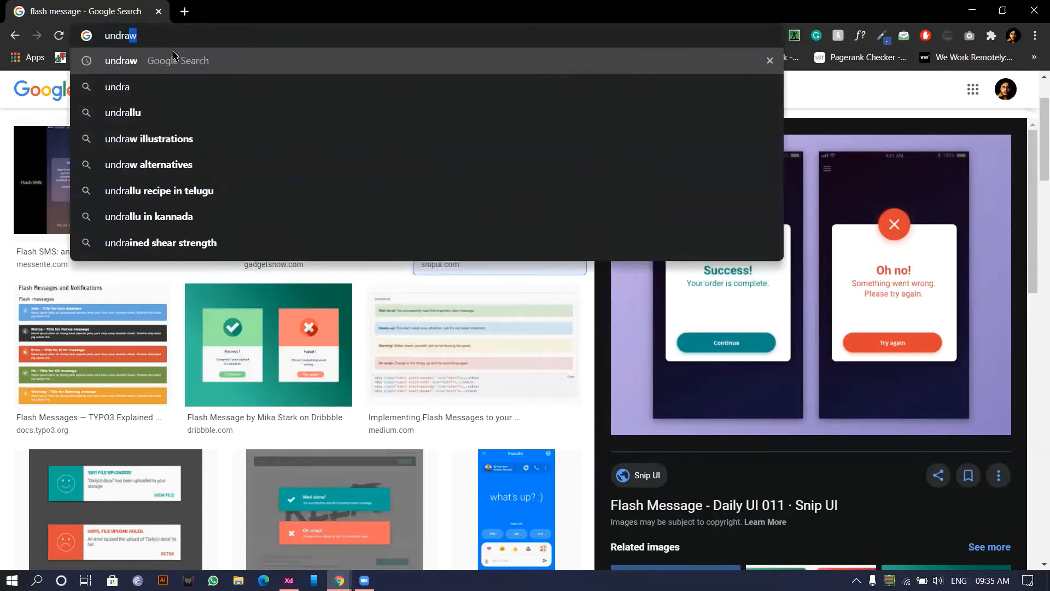
key("Return")
left_click(234, 220)
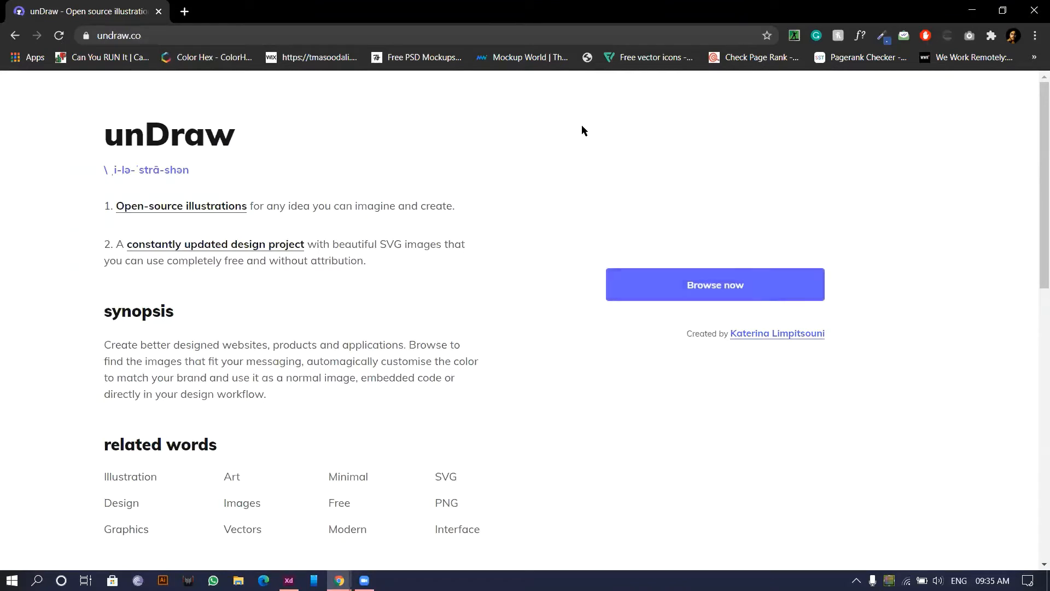
Step: Open unDraw's illustration search and search for "Payment"
left_click(624, 284)
left_click(890, 133)
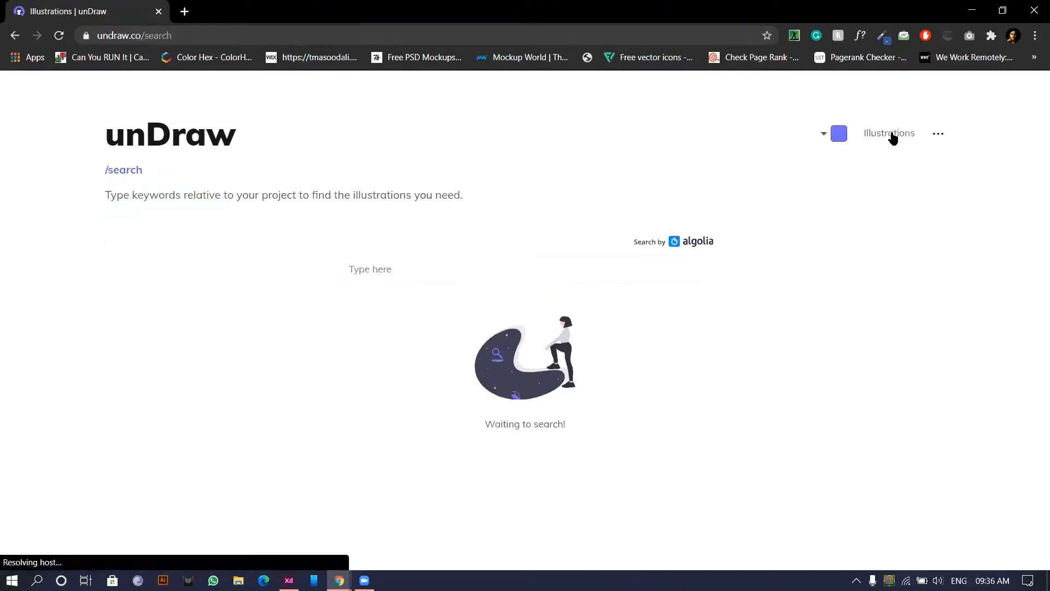
left_click(541, 271)
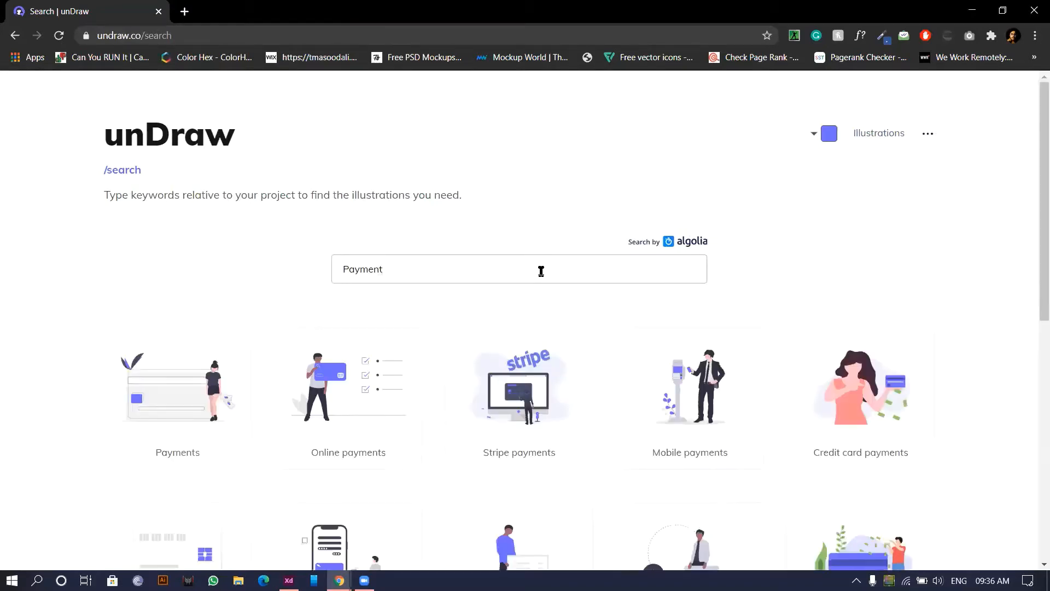
Step: Look through the whole set of payment illustrations for ones suited to a flash message
scroll(380, 428, "down", 3)
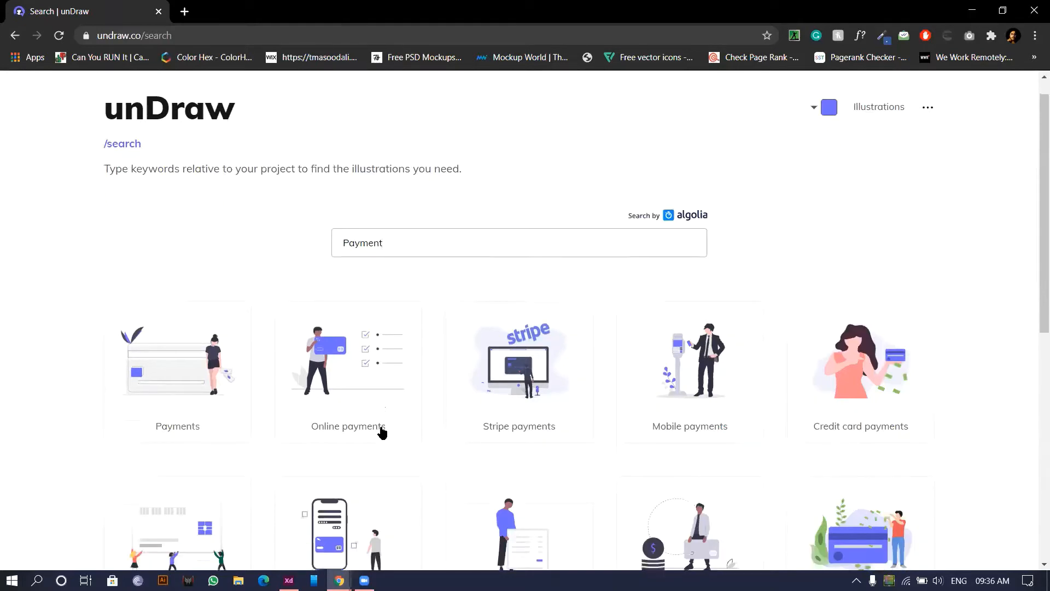
scroll(574, 484, "down", 5)
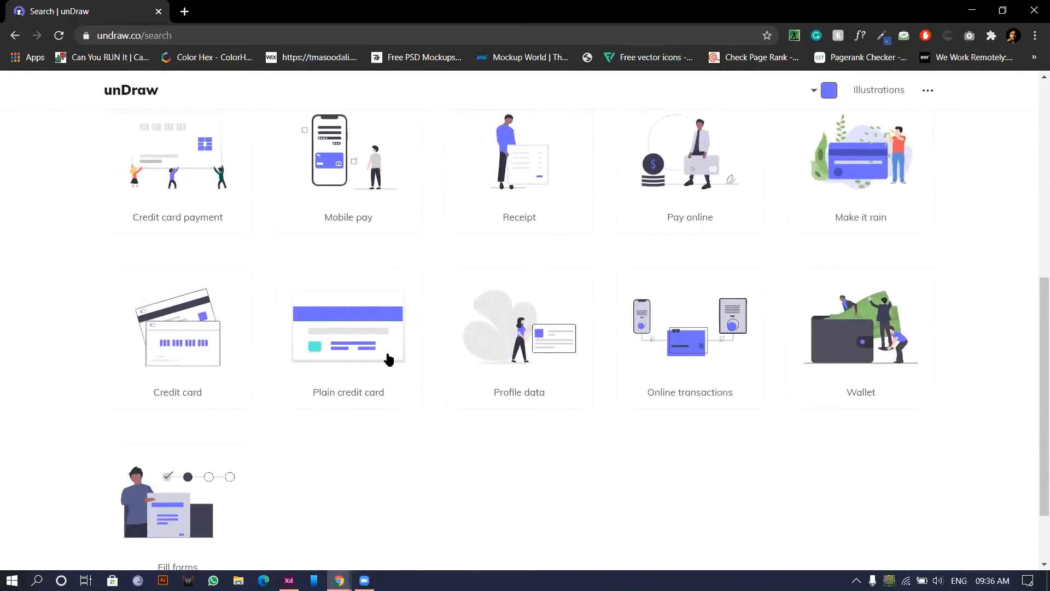
scroll(465, 487, "down", 2)
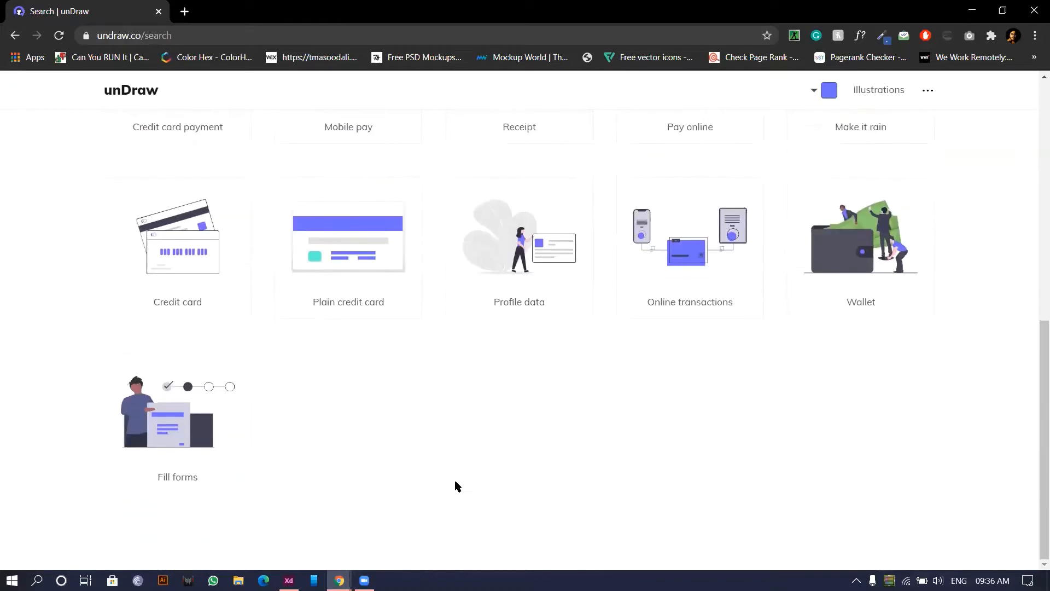
scroll(227, 481, "up", 3)
scroll(382, 459, "up", 6)
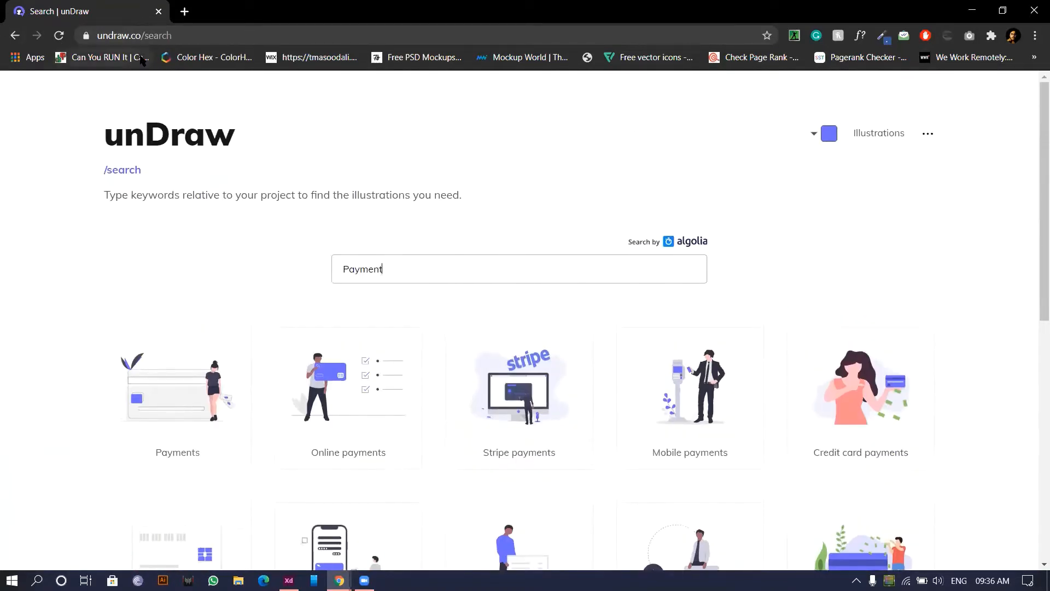
left_click(174, 39)
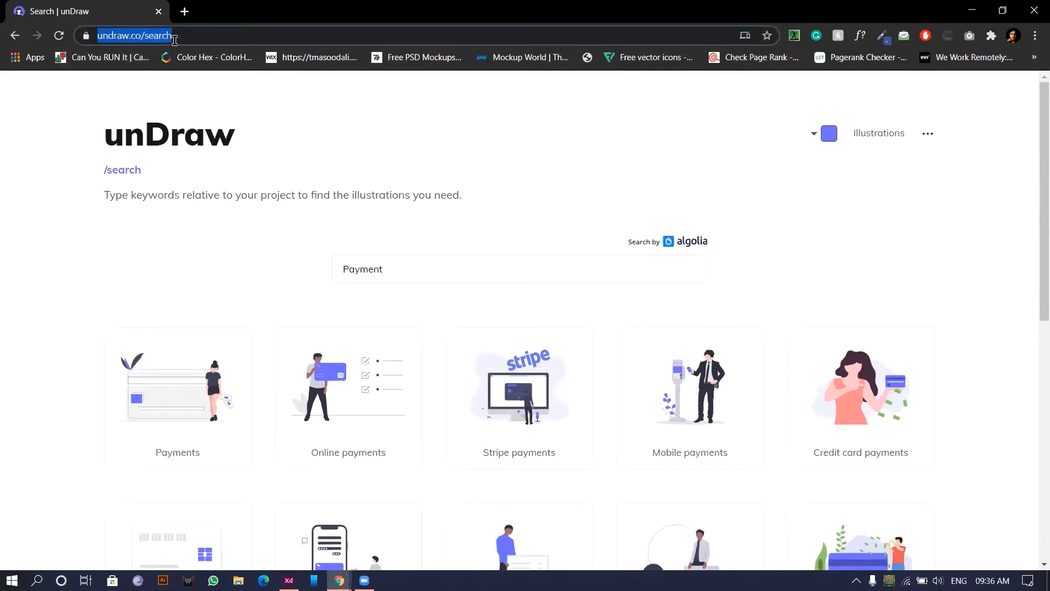
left_click(606, 263)
Step: Preview the Credit card payments illustration, close the preview and review the remaining payment illustrations
scroll(947, 272, "down", 5)
scroll(942, 192, "up", 1)
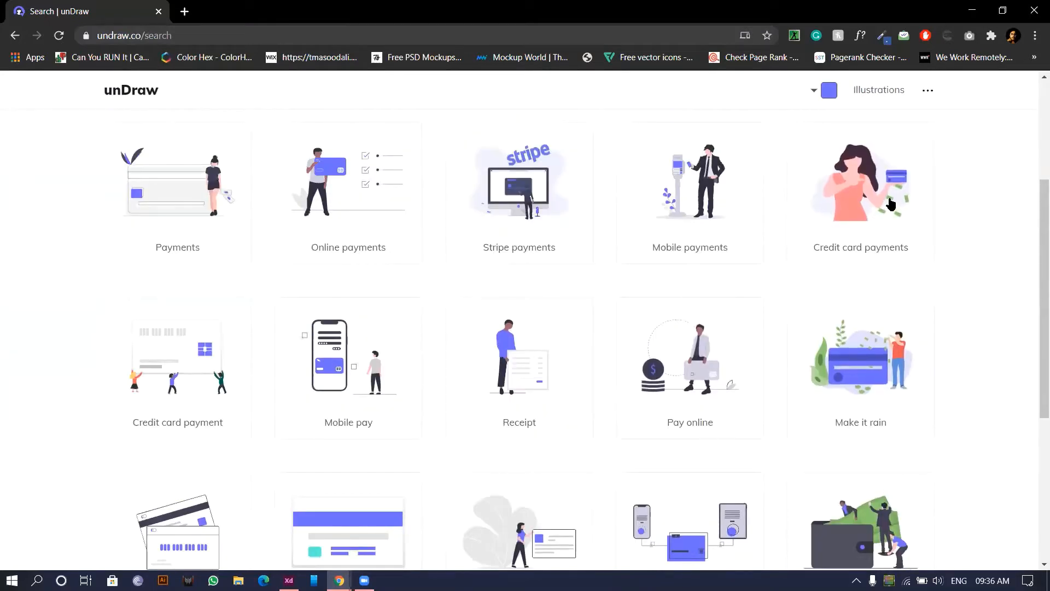
left_click(890, 203)
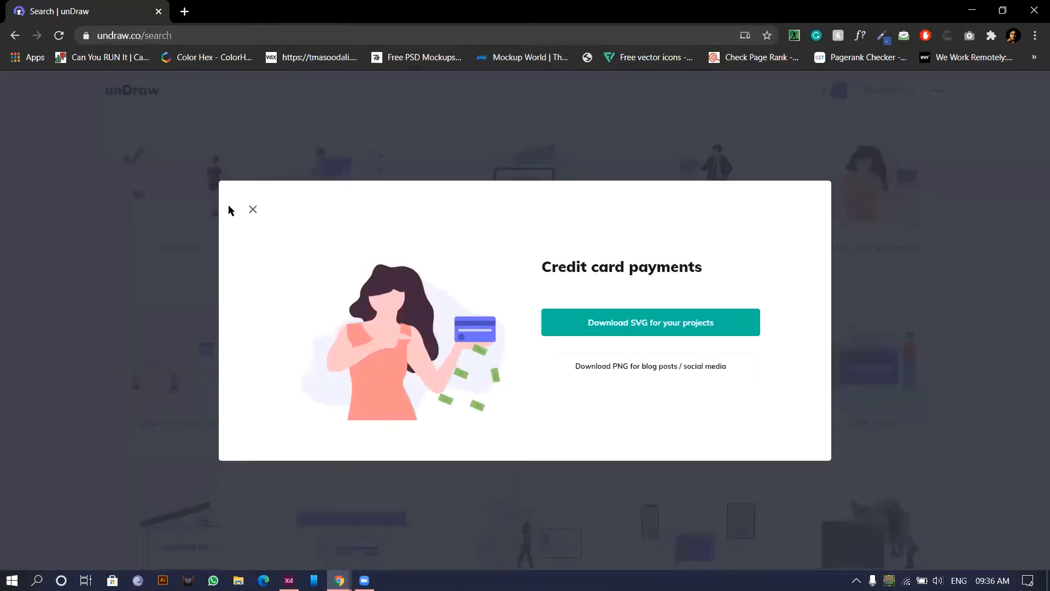
left_click(253, 210)
scroll(315, 364, "down", 5)
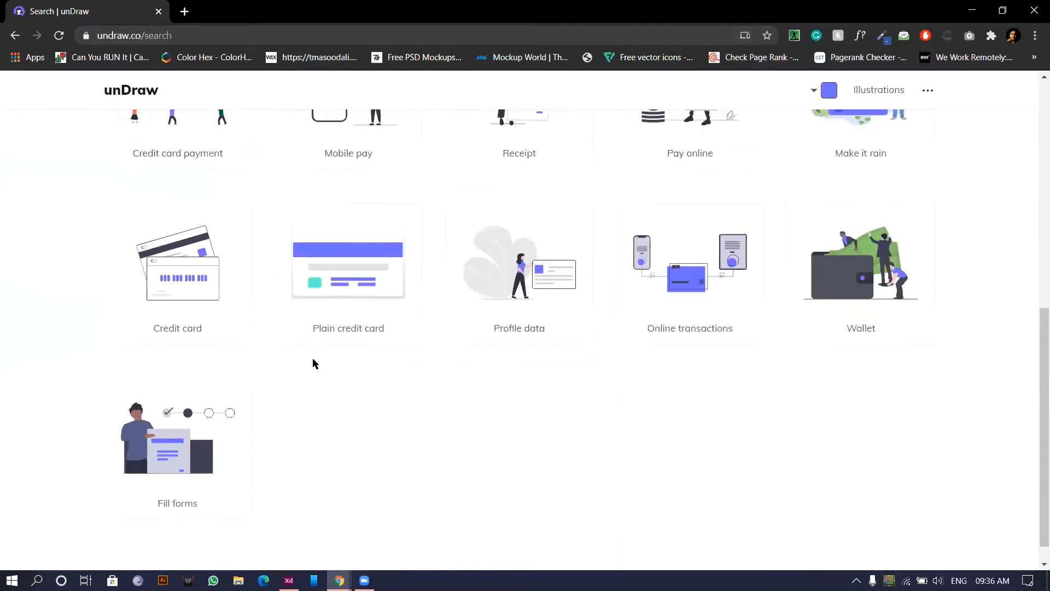
scroll(314, 362, "up", 3)
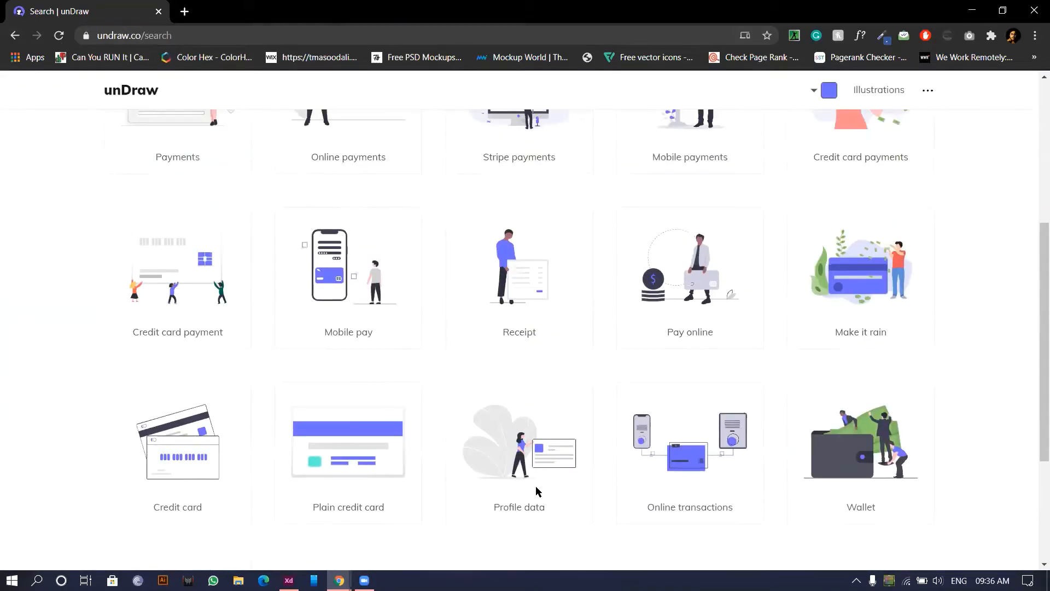
scroll(520, 391, "up", 5)
left_click(422, 276)
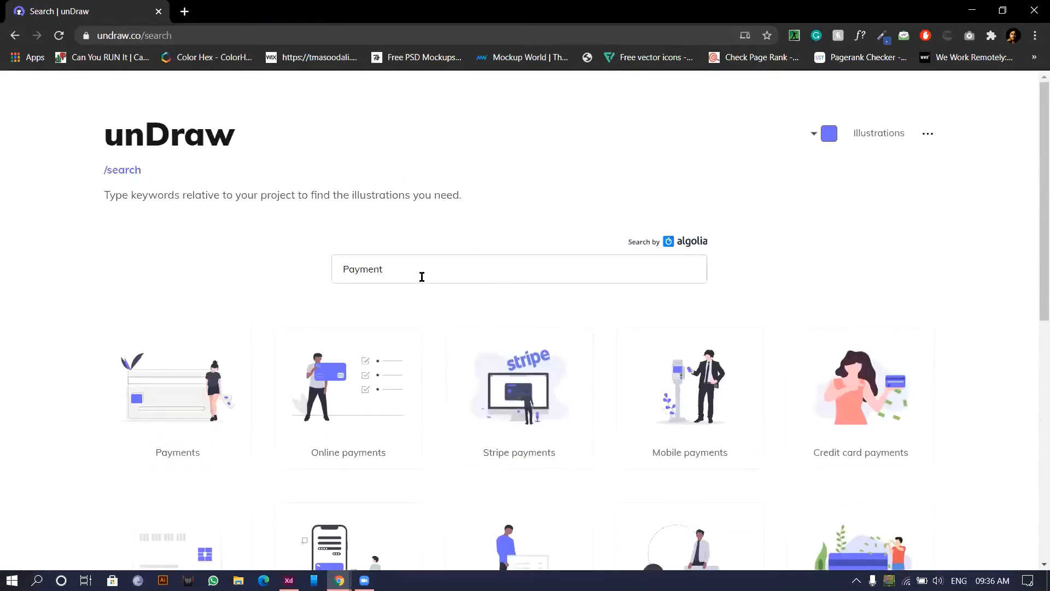
Step: Search Google for "3d illustration for ui"
left_click(266, 38)
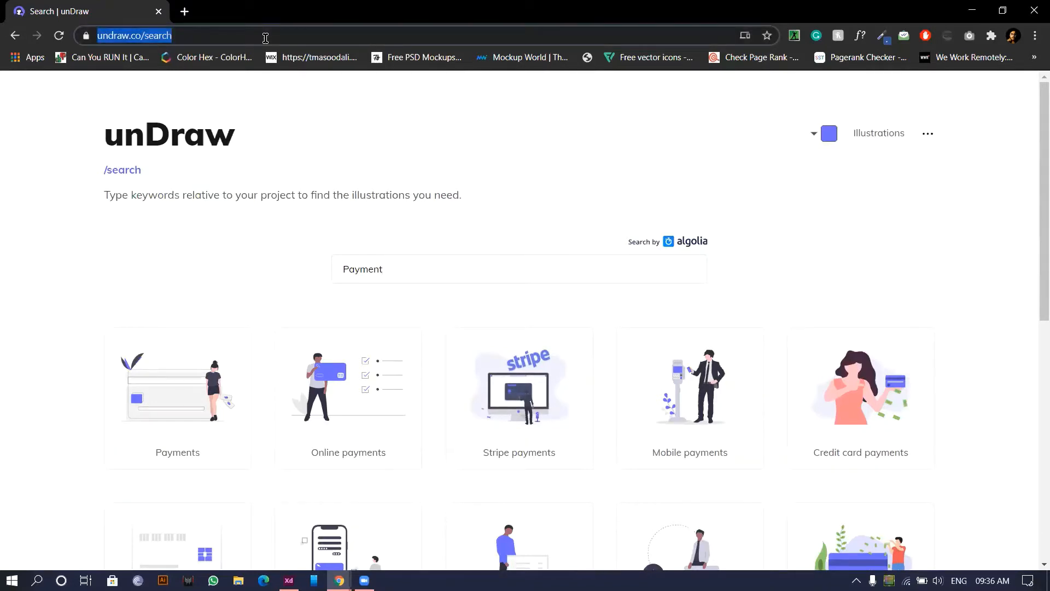
type("3d")
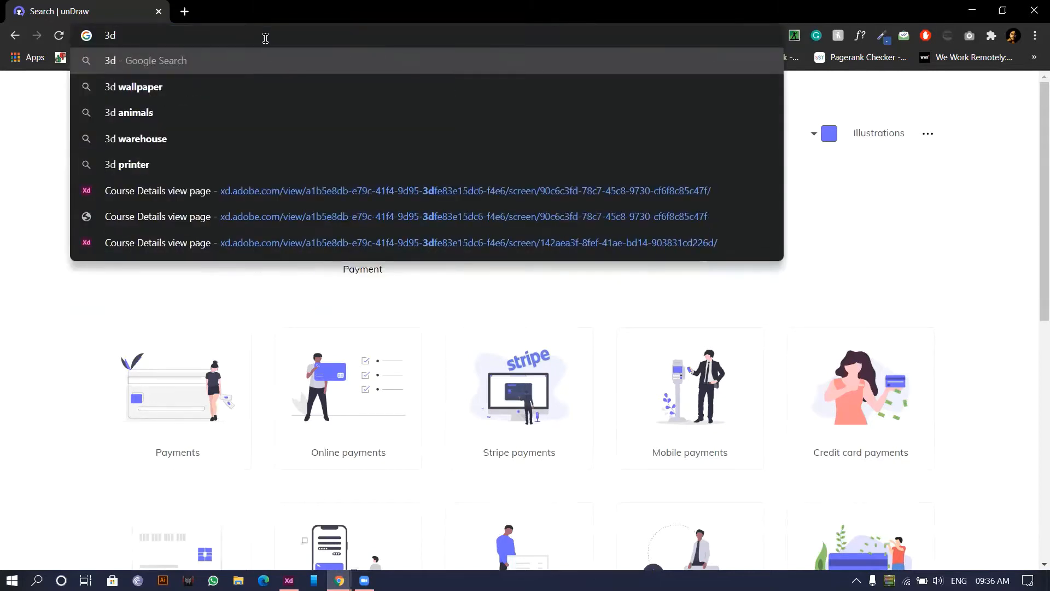
type(" ill")
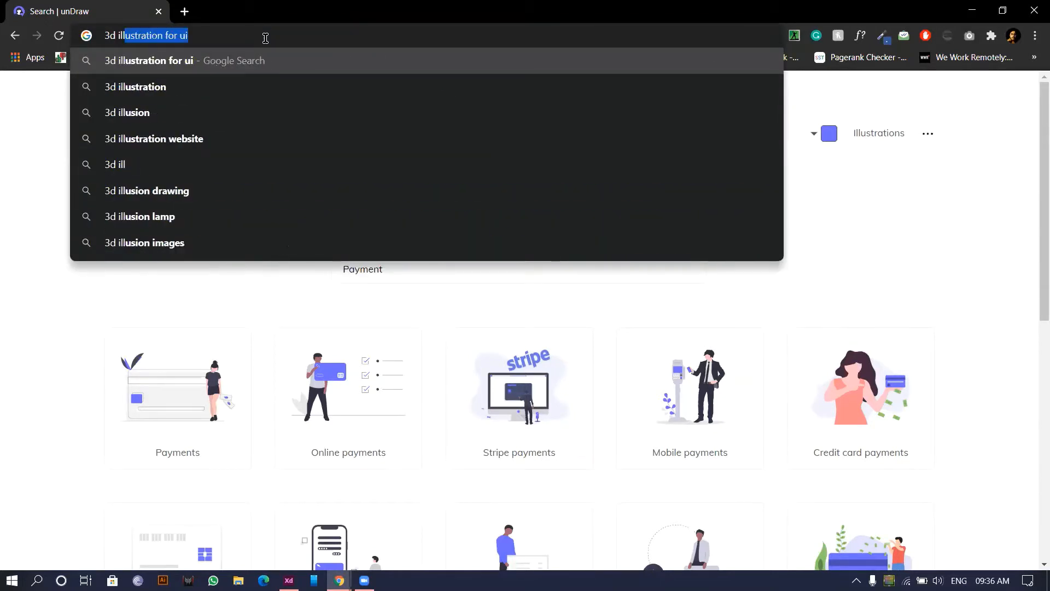
left_click(240, 66)
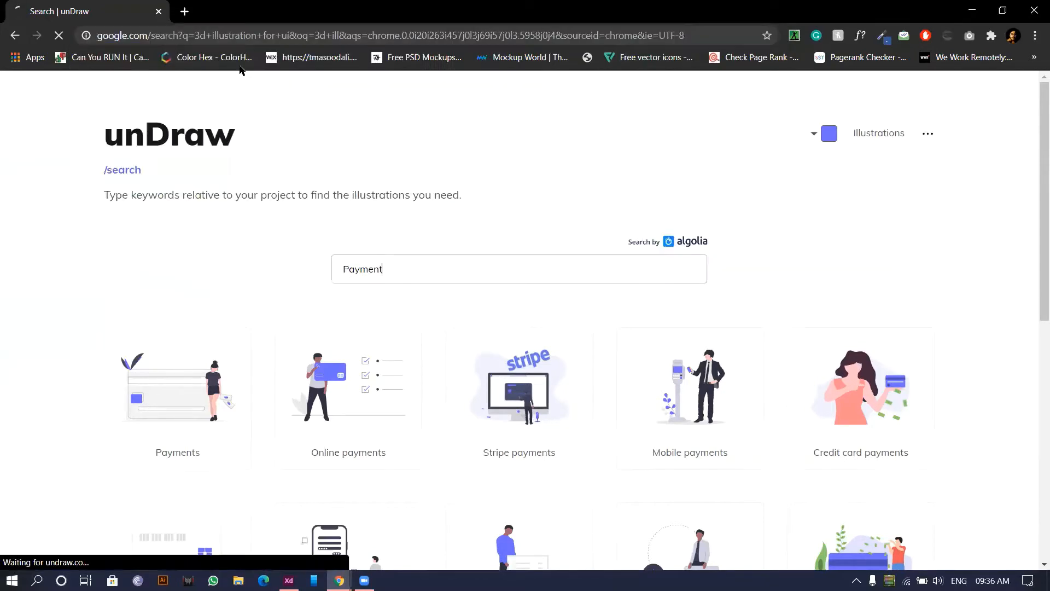
Step: Review the 3D illustration search results and open the UI Store Design page of free illustration resources
scroll(232, 391, "down", 4)
scroll(232, 383, "down", 1)
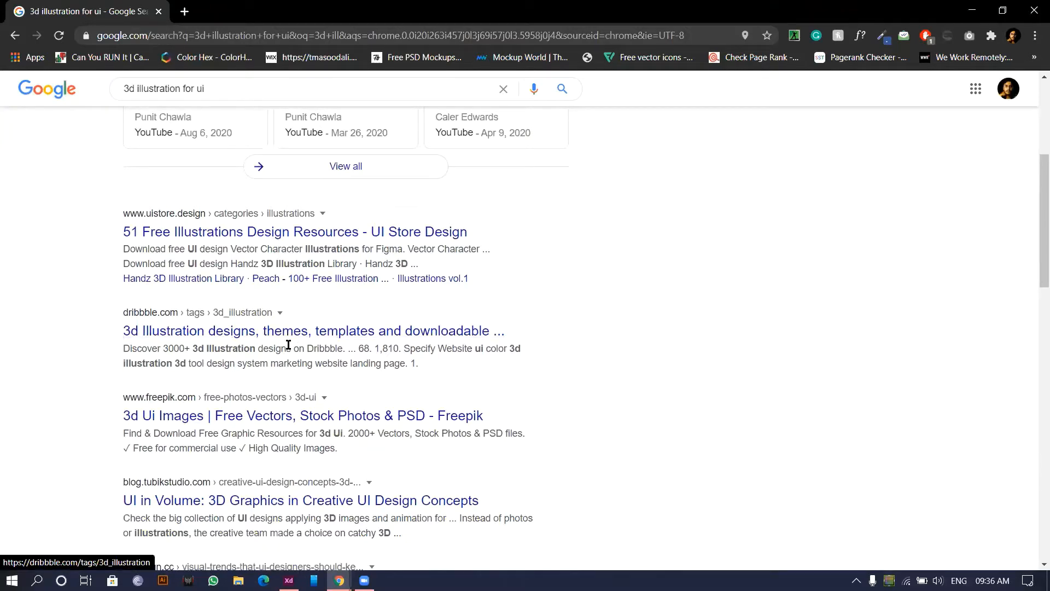
scroll(288, 345, "down", 1)
scroll(288, 345, "down", 1)
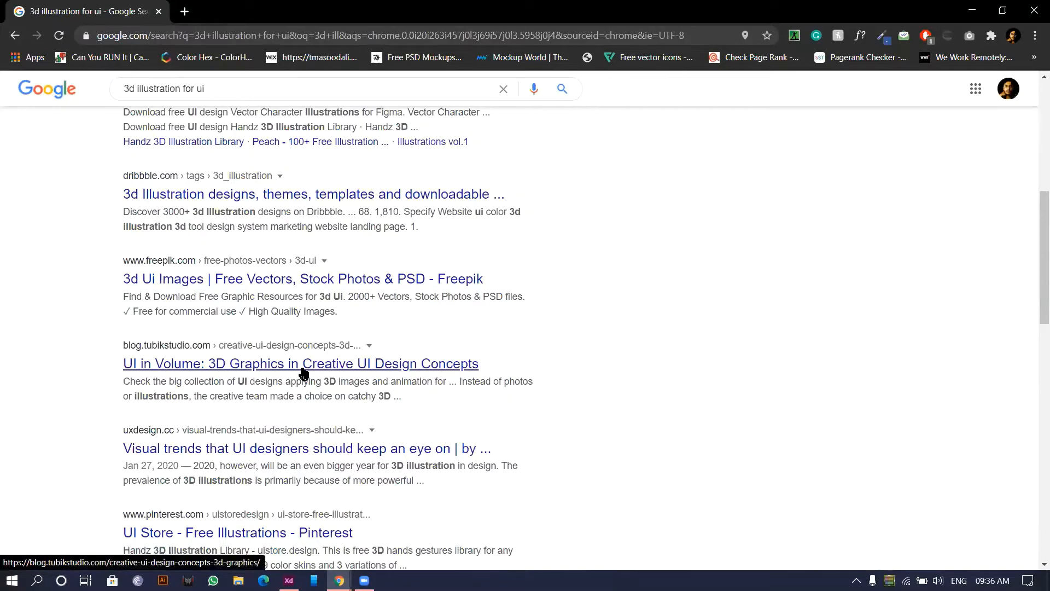
scroll(304, 373, "down", 3)
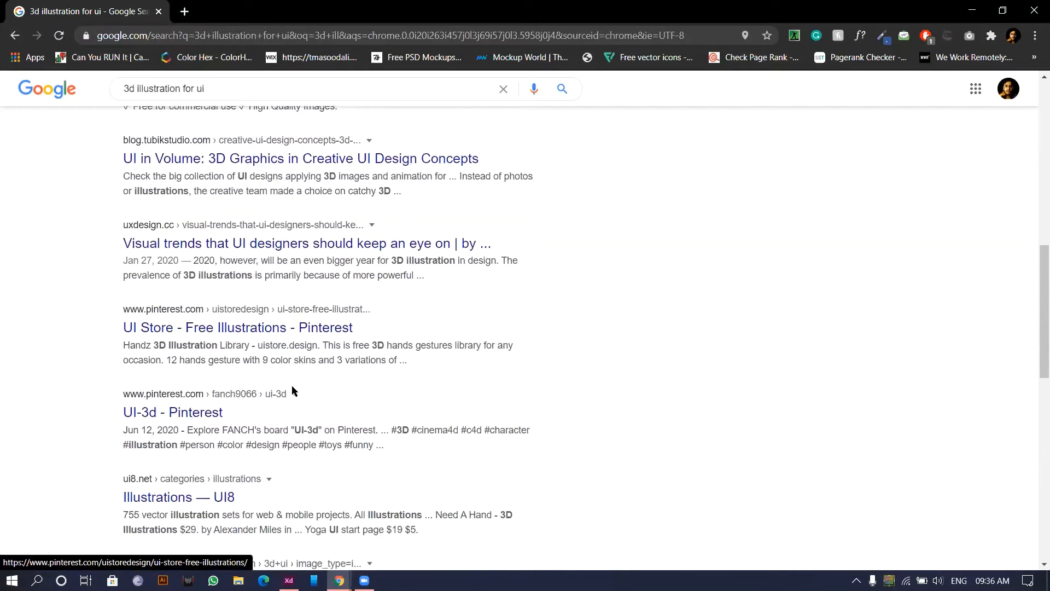
scroll(292, 387, "down", 2)
scroll(292, 389, "up", 9)
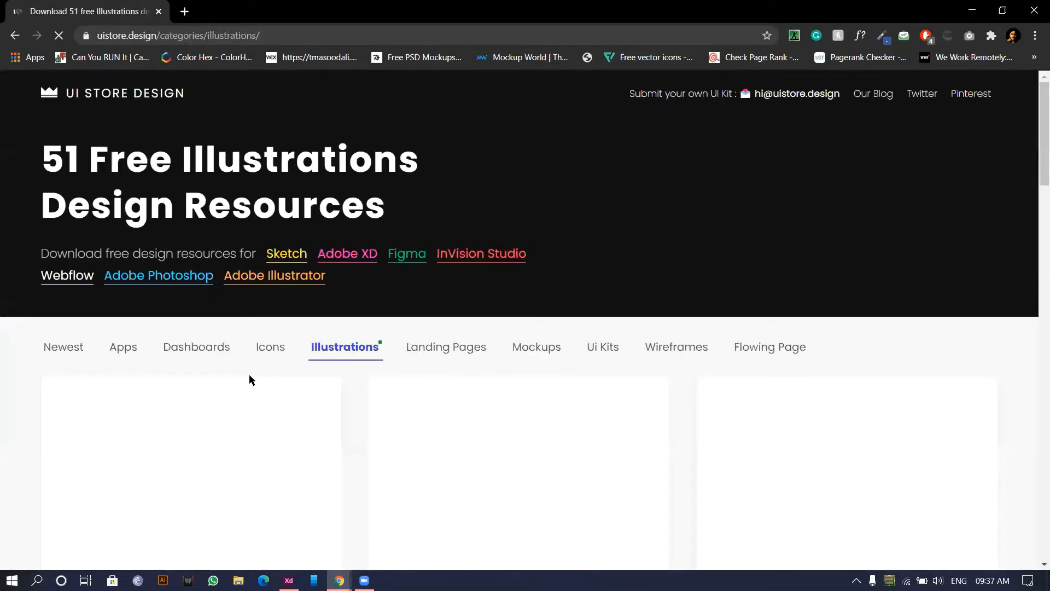
Step: Open UI Store Design's free resources for Adobe XD and look through the first items
scroll(342, 416, "down", 1)
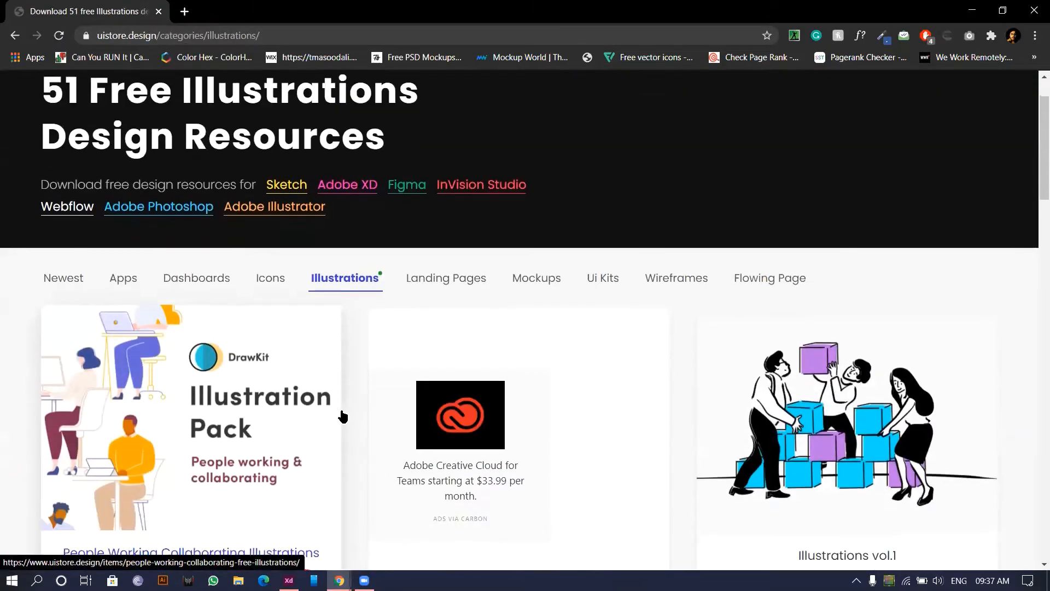
scroll(343, 417, "up", 1)
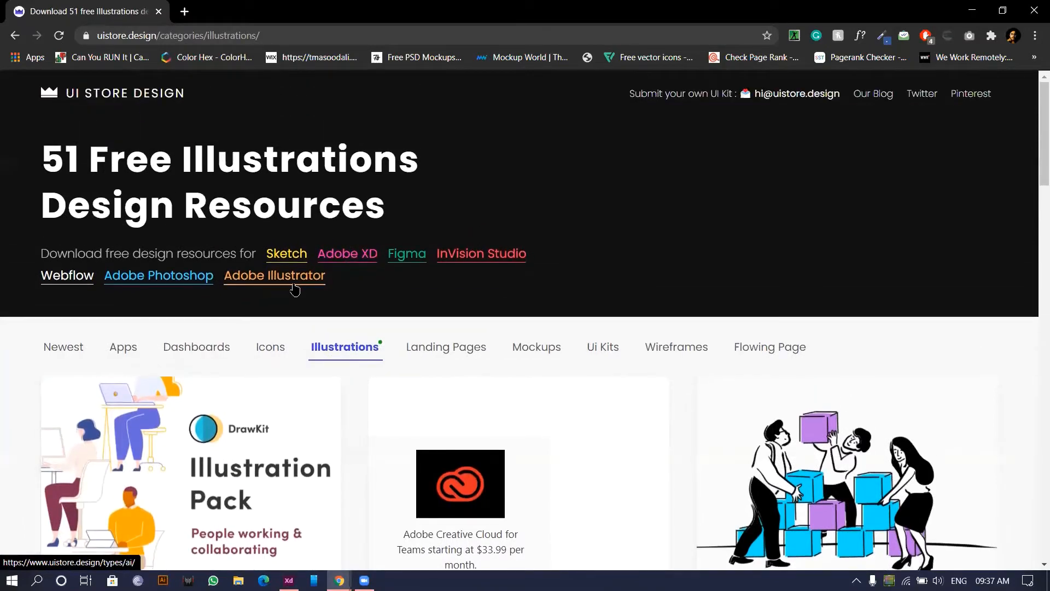
left_click(361, 260)
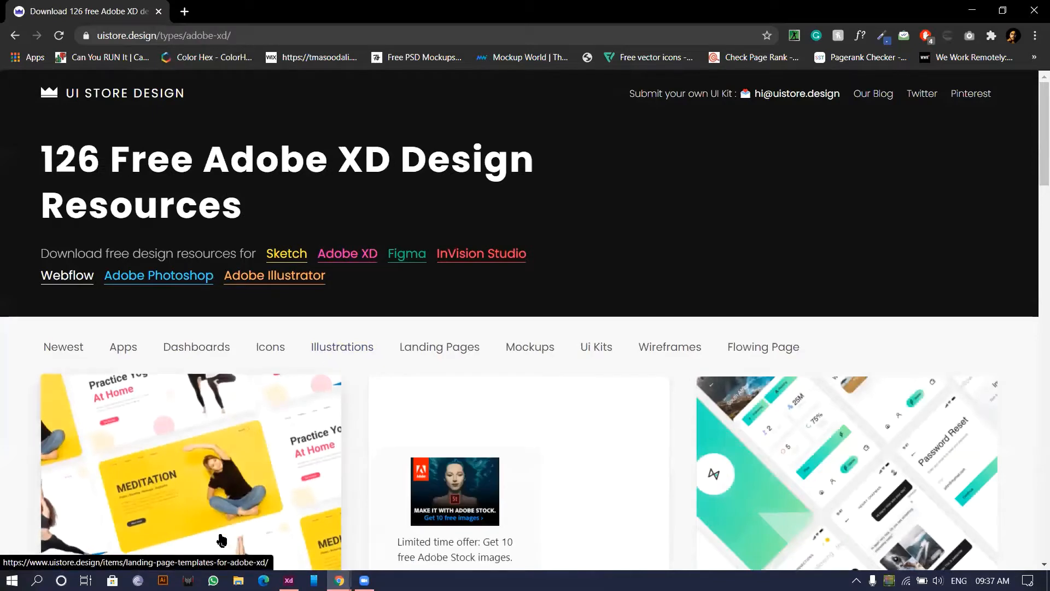
scroll(297, 463, "down", 1)
scroll(297, 463, "down", 2)
scroll(305, 457, "up", 2)
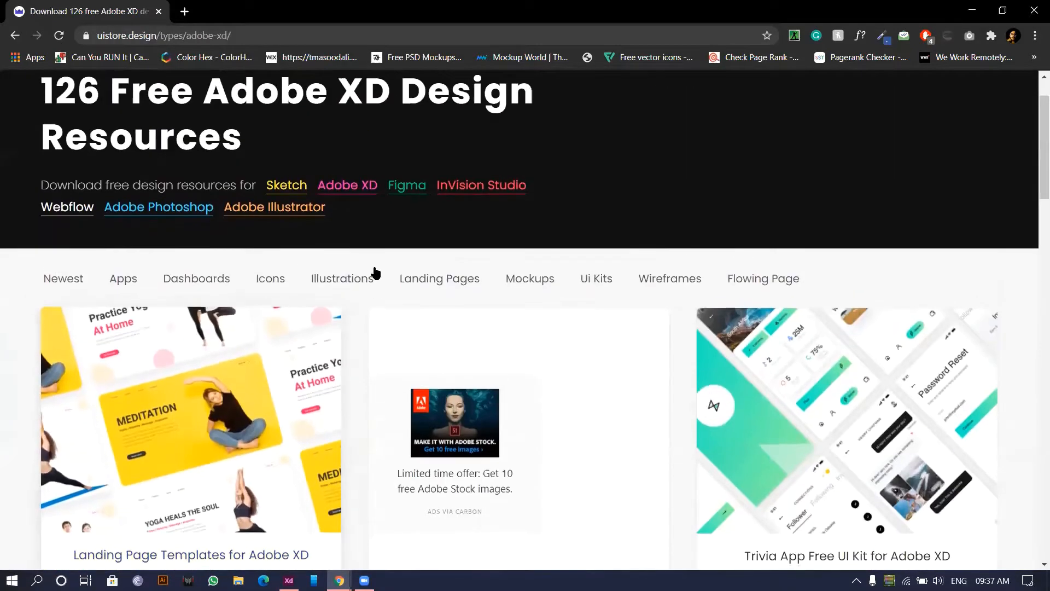
Step: Open the Illustrations category on UI Store Design and look through the free illustration packs on its first page
scroll(738, 276, "up", 1)
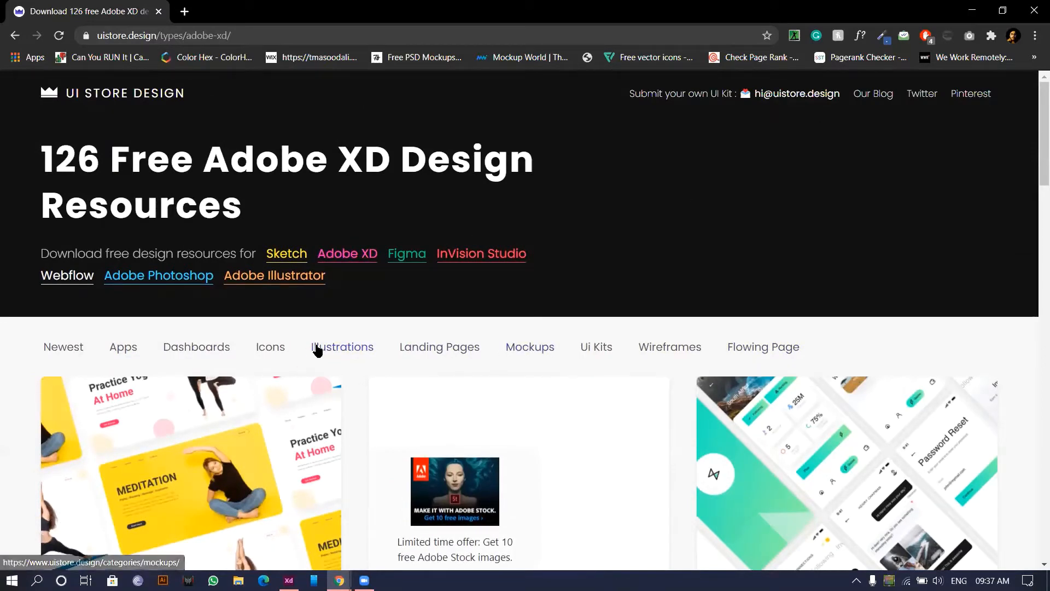
left_click(333, 350)
scroll(451, 445, "down", 3)
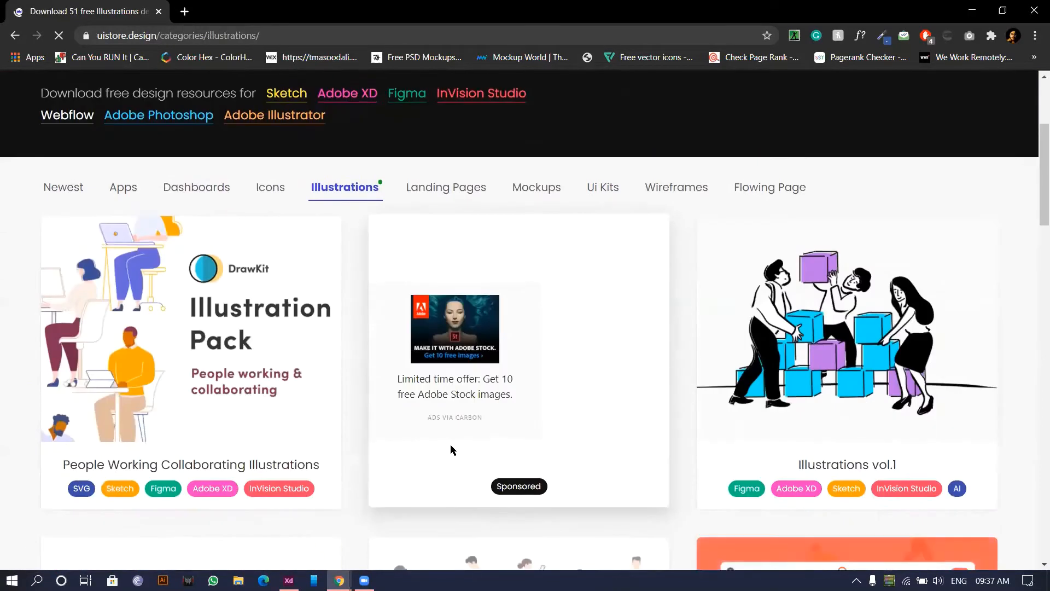
scroll(451, 444, "down", 10)
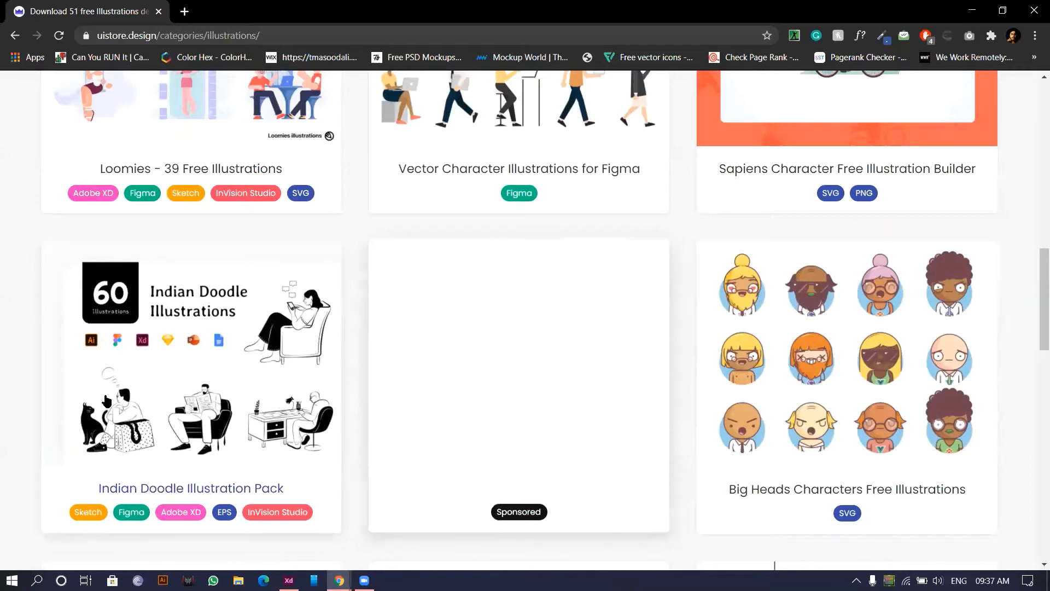
scroll(509, 504, "down", 5)
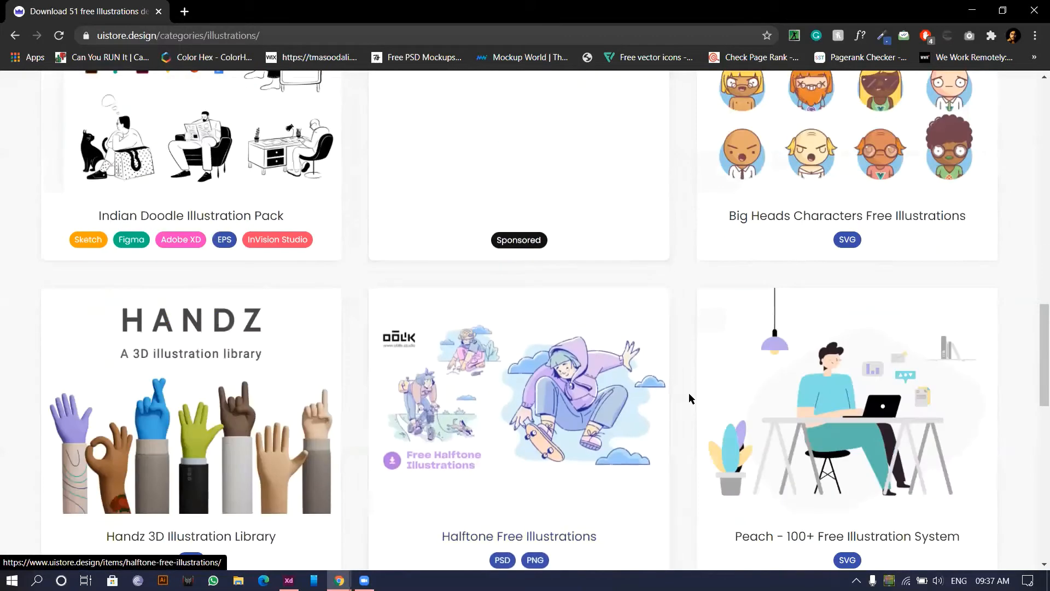
scroll(688, 393, "down", 4)
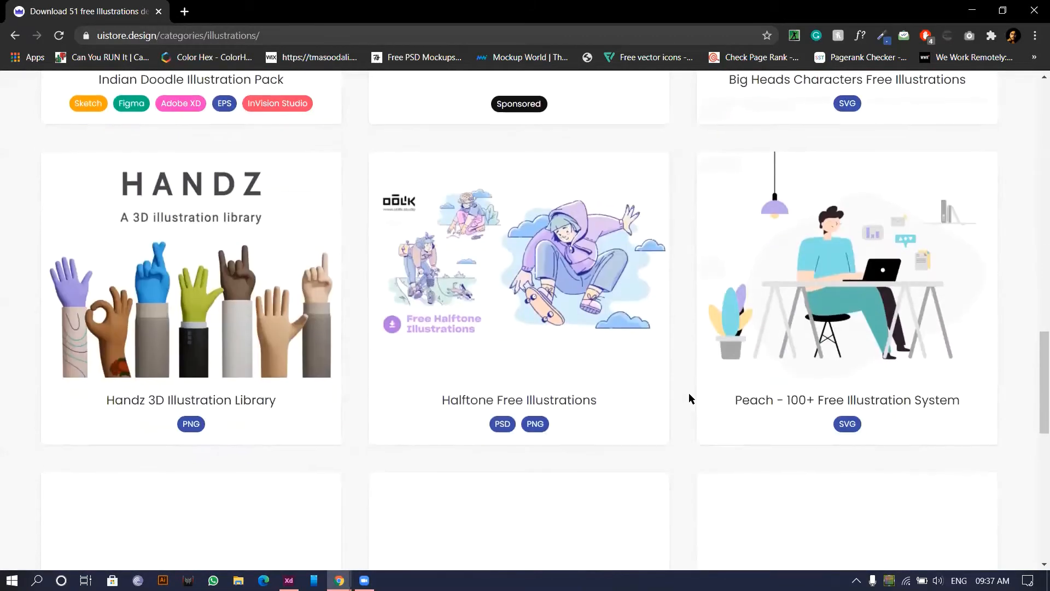
scroll(688, 393, "down", 4)
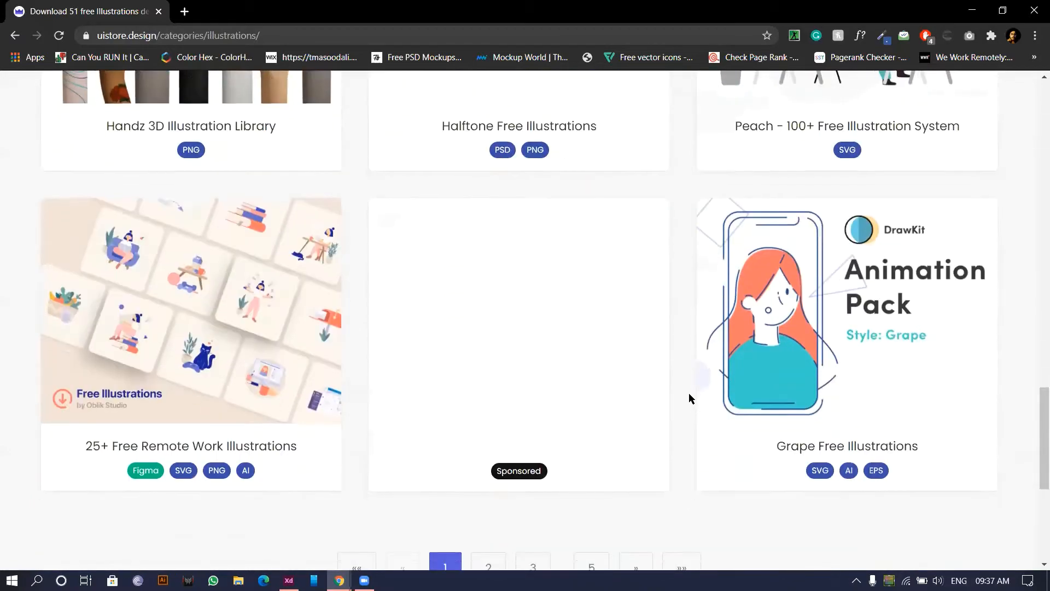
scroll(688, 392, "down", 3)
scroll(688, 393, "up", 3)
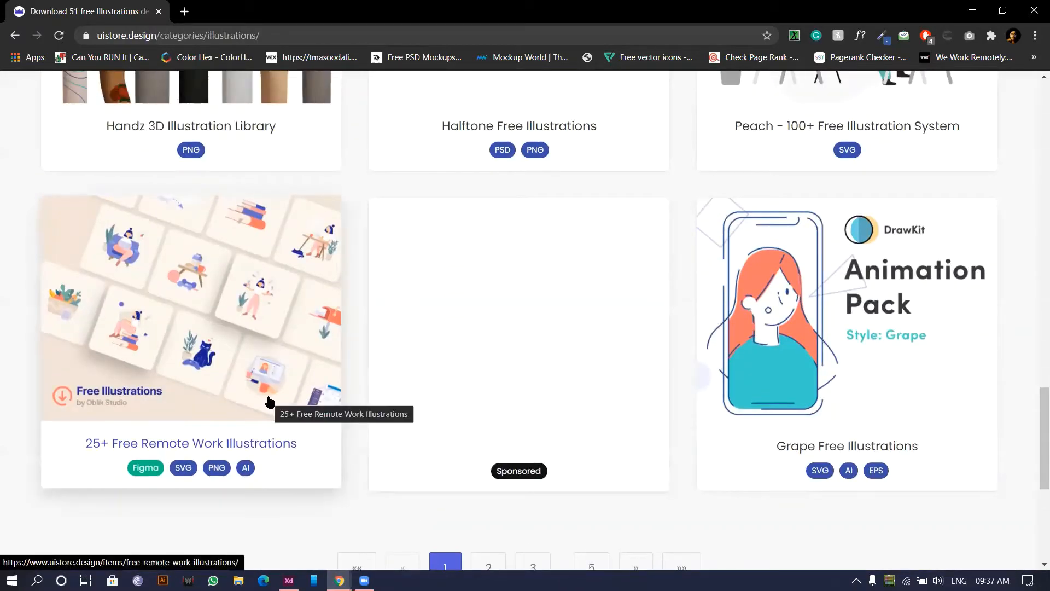
scroll(834, 323, "up", 10)
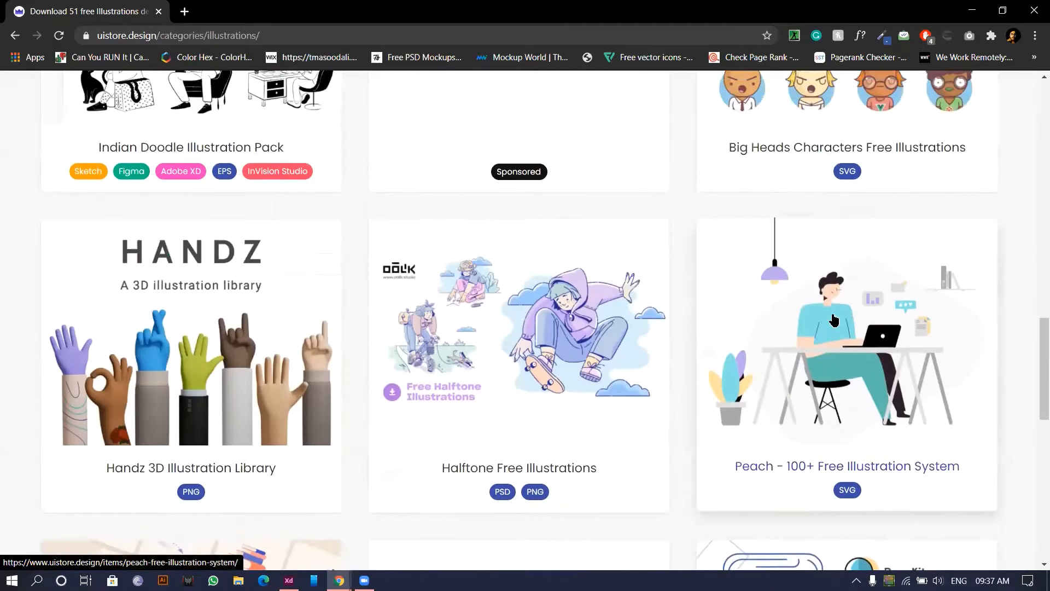
scroll(834, 323, "up", 7)
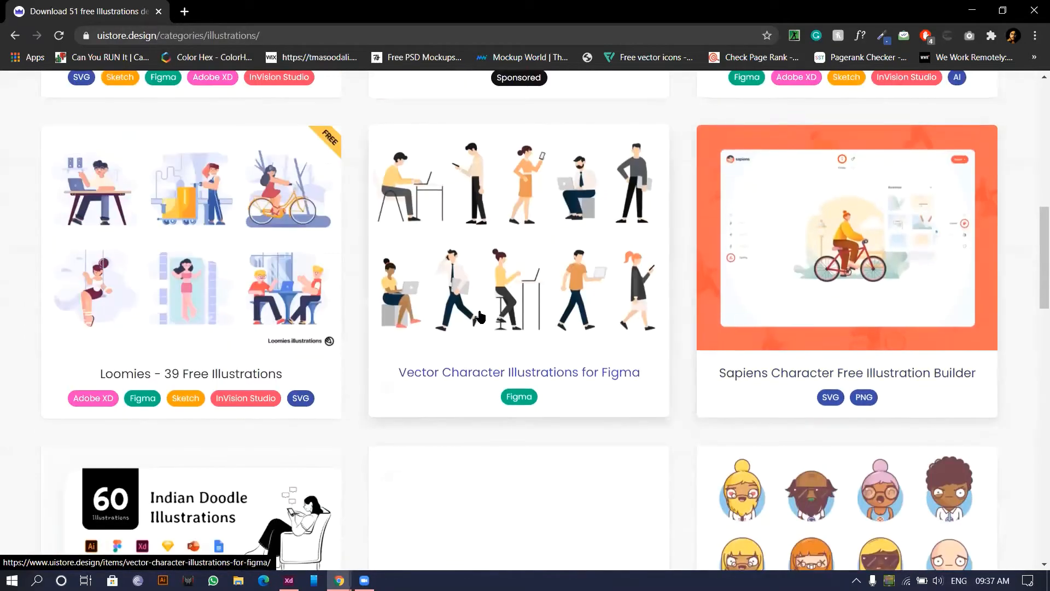
scroll(272, 295, "down", 1)
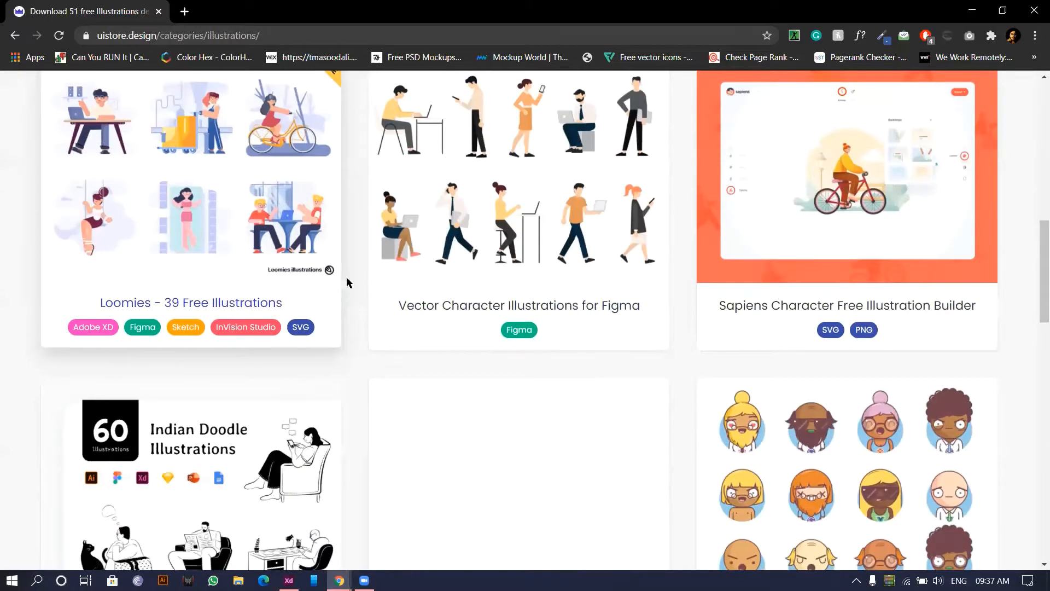
Step: Open the Loomies - 39 Free Illustrations pack and look through its character illustrations
left_click(187, 275)
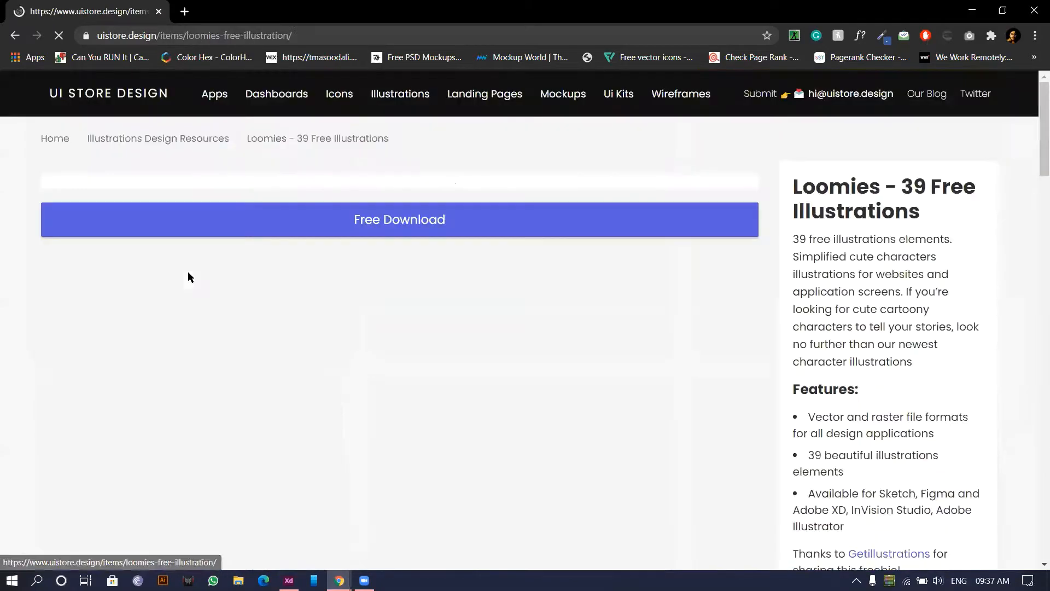
scroll(631, 437, "down", 2)
scroll(631, 437, "down", 12)
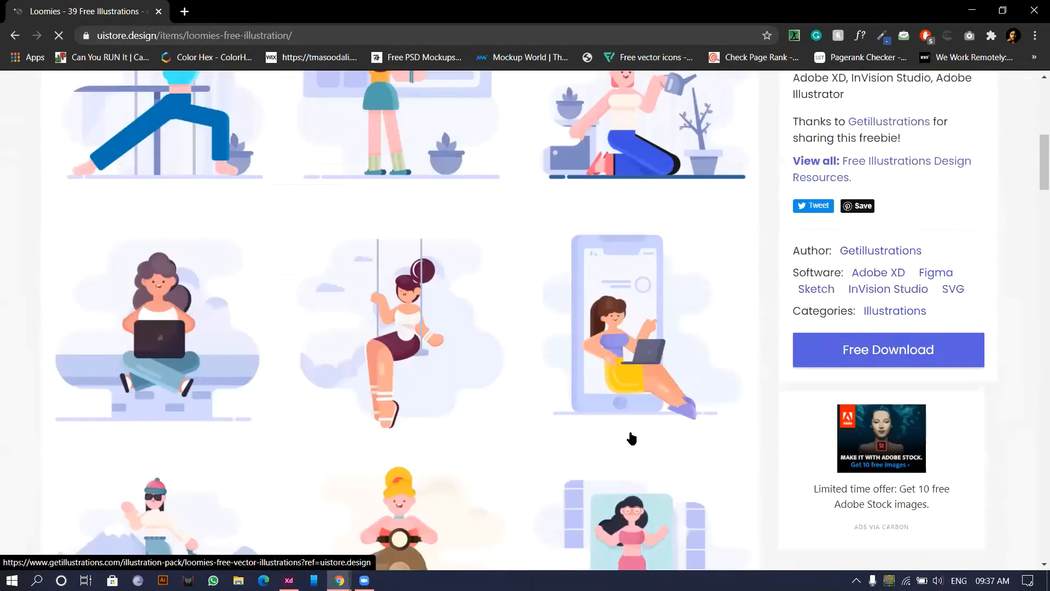
scroll(631, 437, "down", 15)
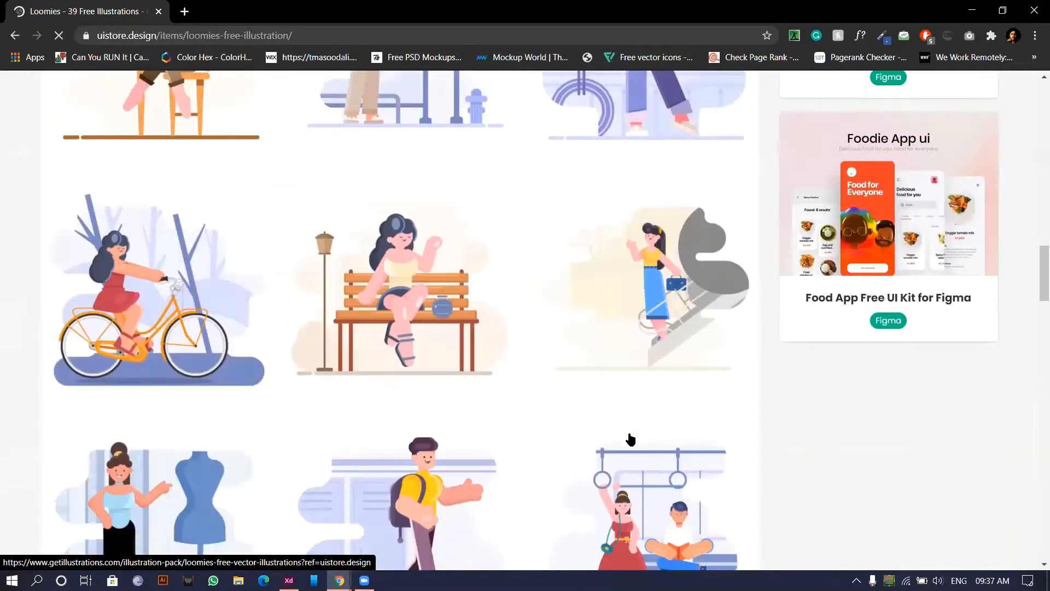
scroll(631, 440, "down", 15)
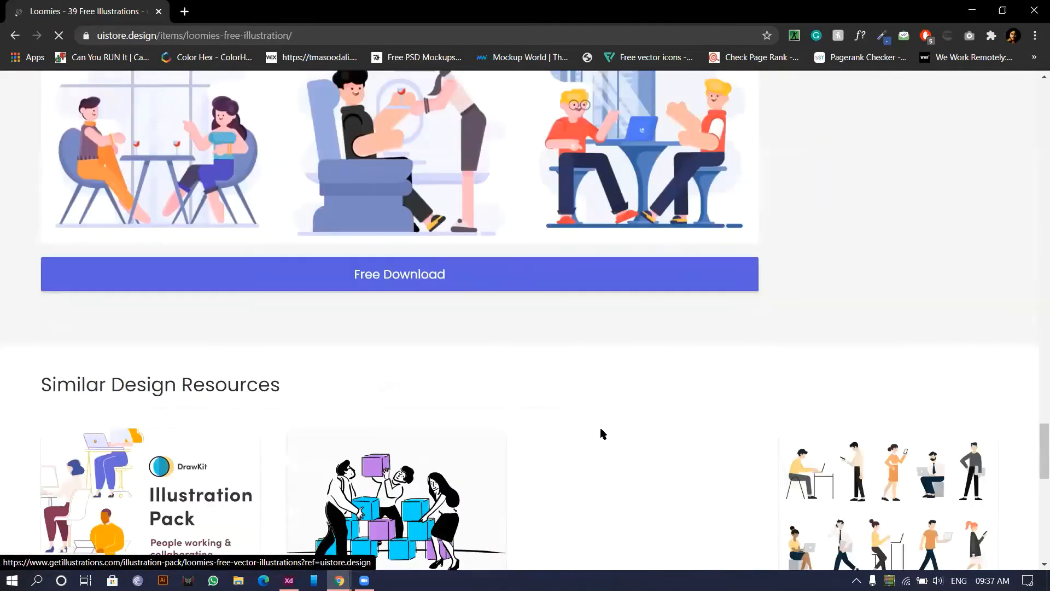
scroll(602, 435, "up", 15)
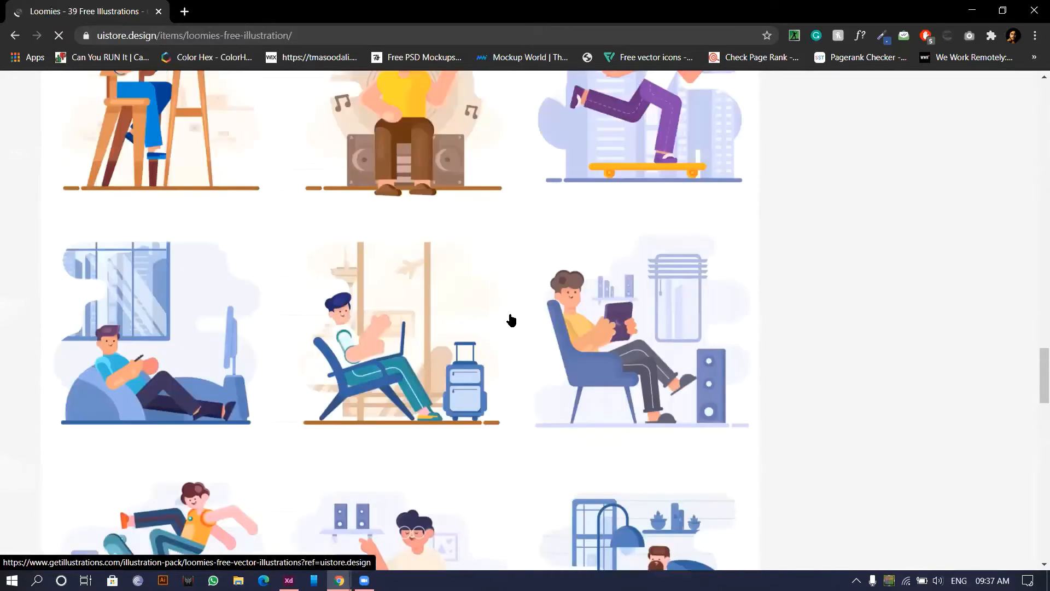
Step: Search Google for "3d illustration"
left_click(323, 34)
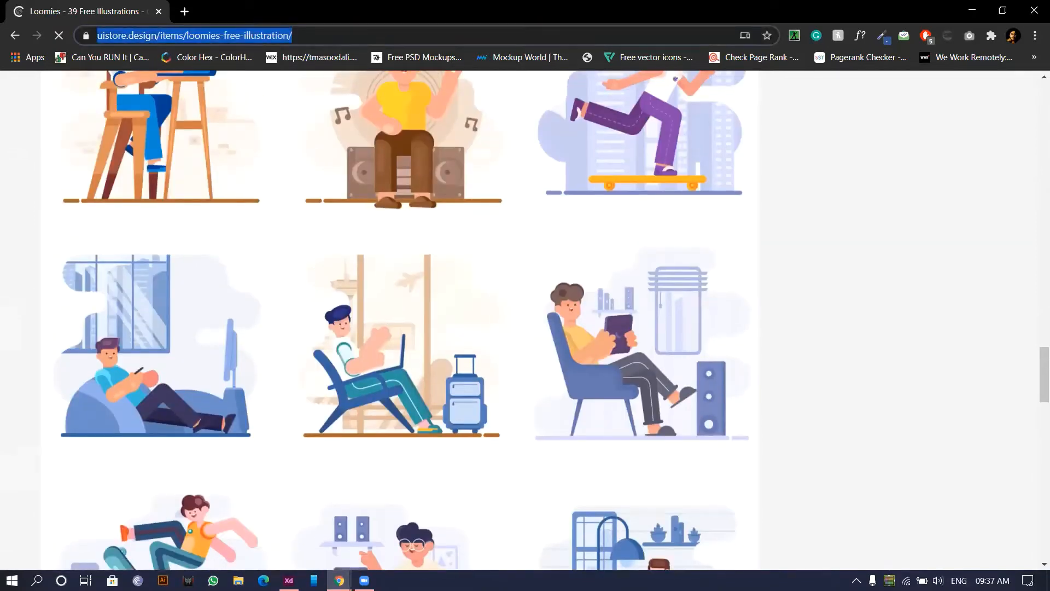
left_click(323, 28)
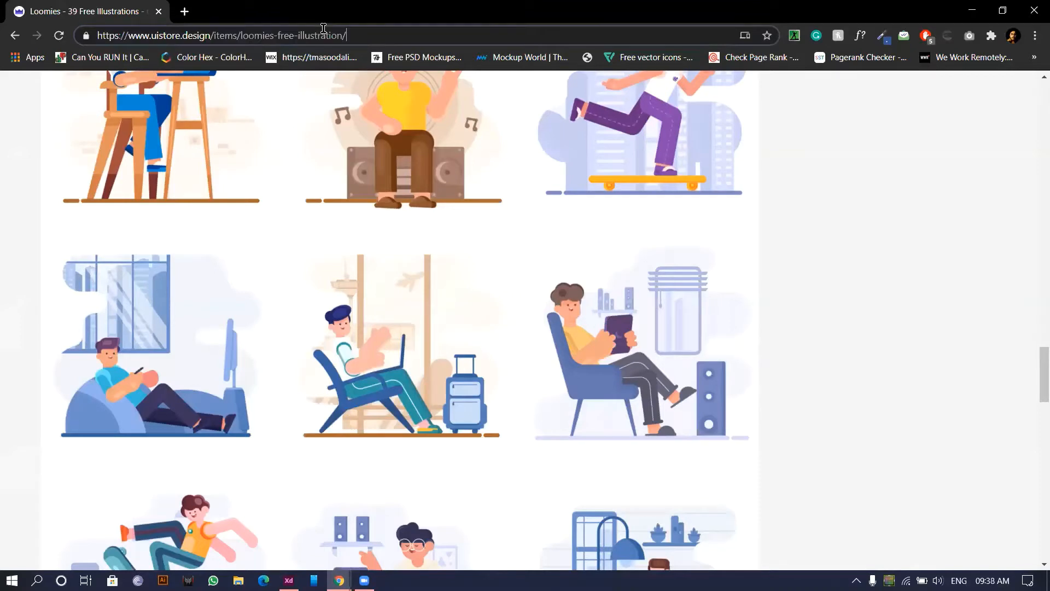
double_click(325, 34)
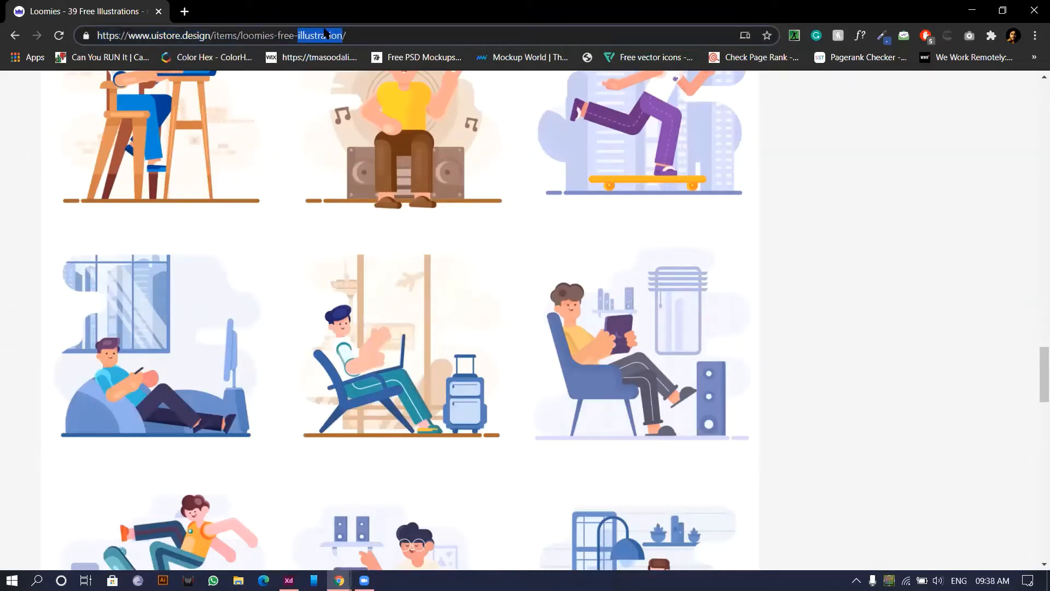
triple_click(320, 36)
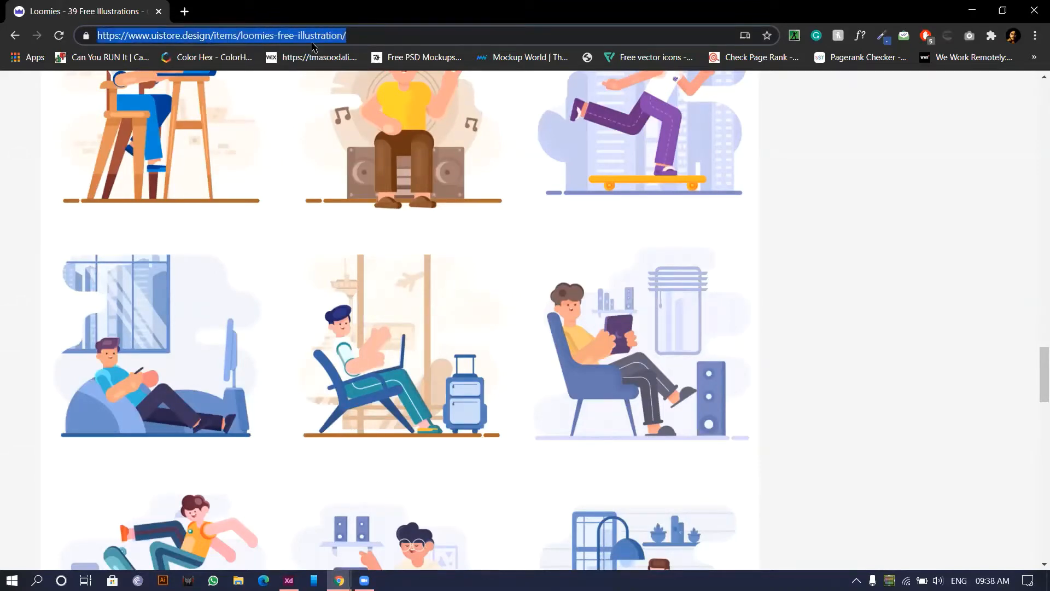
type("3d")
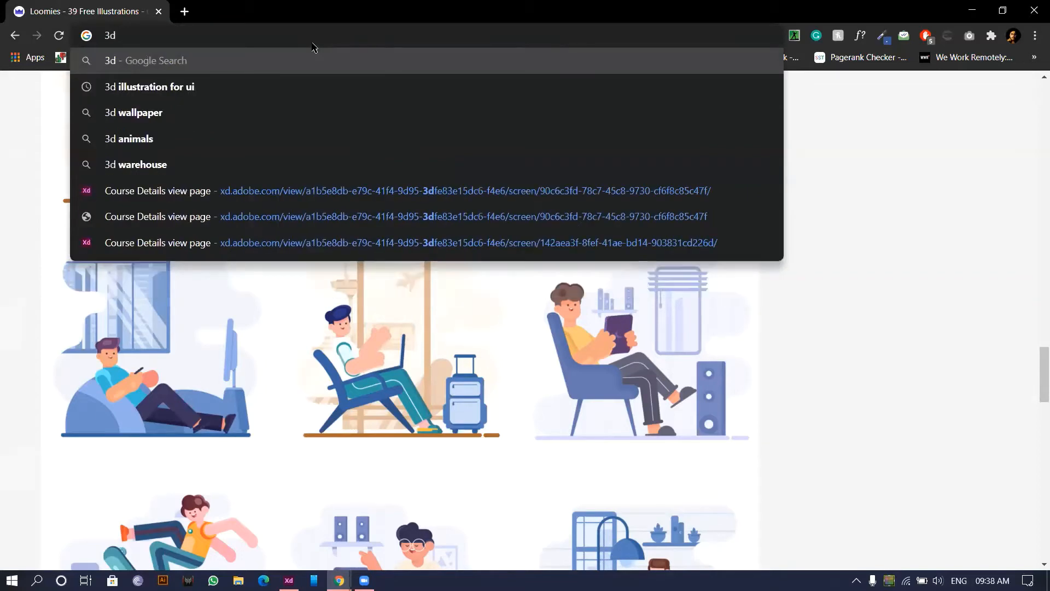
type(" illustration")
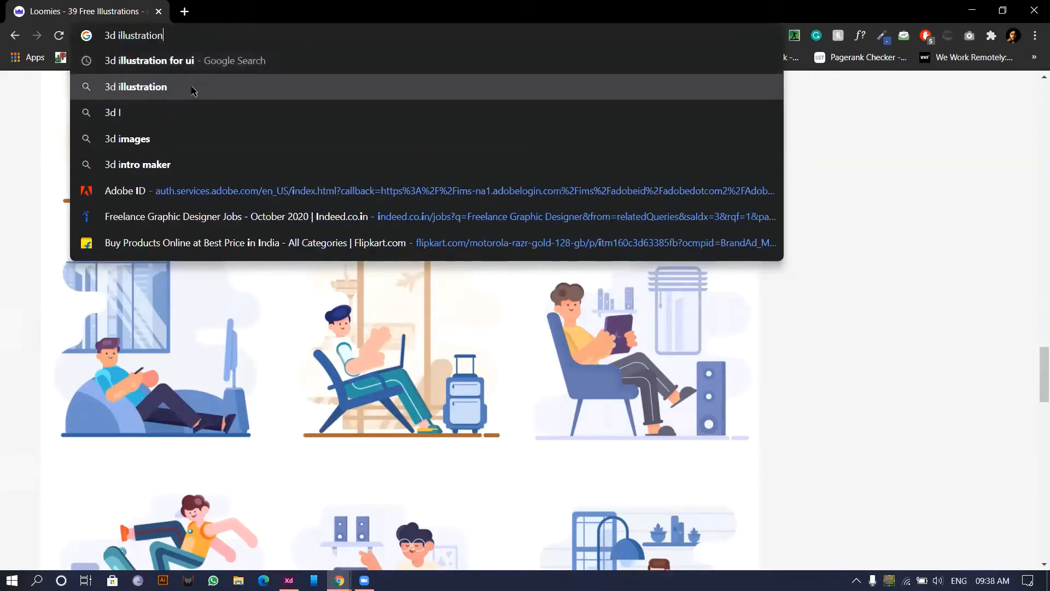
left_click(192, 86)
Step: Open Freepik's 3d Illustration Images page from the search results and look through the available resources
scroll(300, 308, "down", 6)
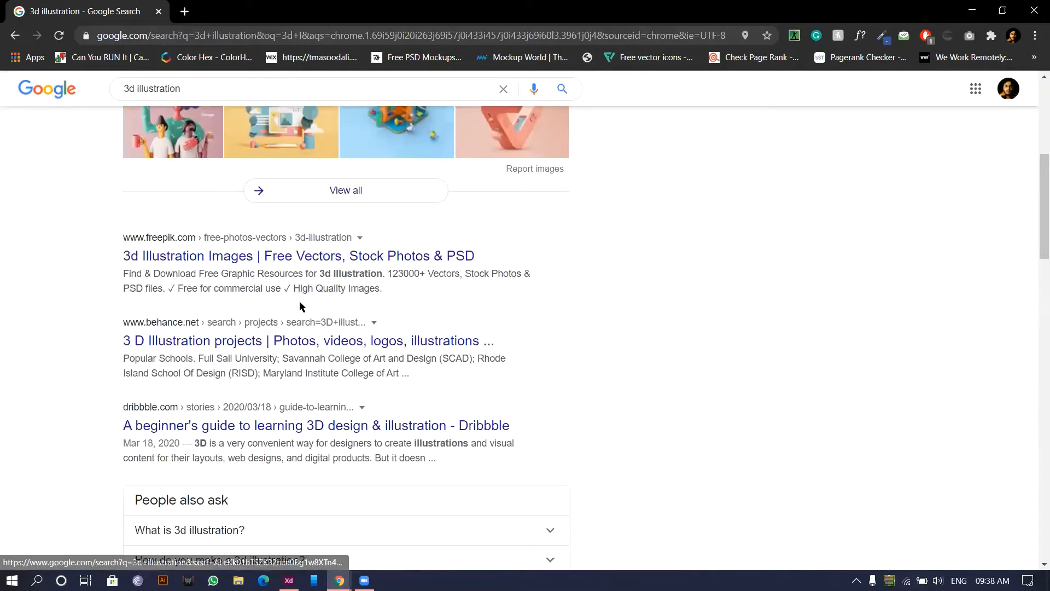
left_click(254, 255)
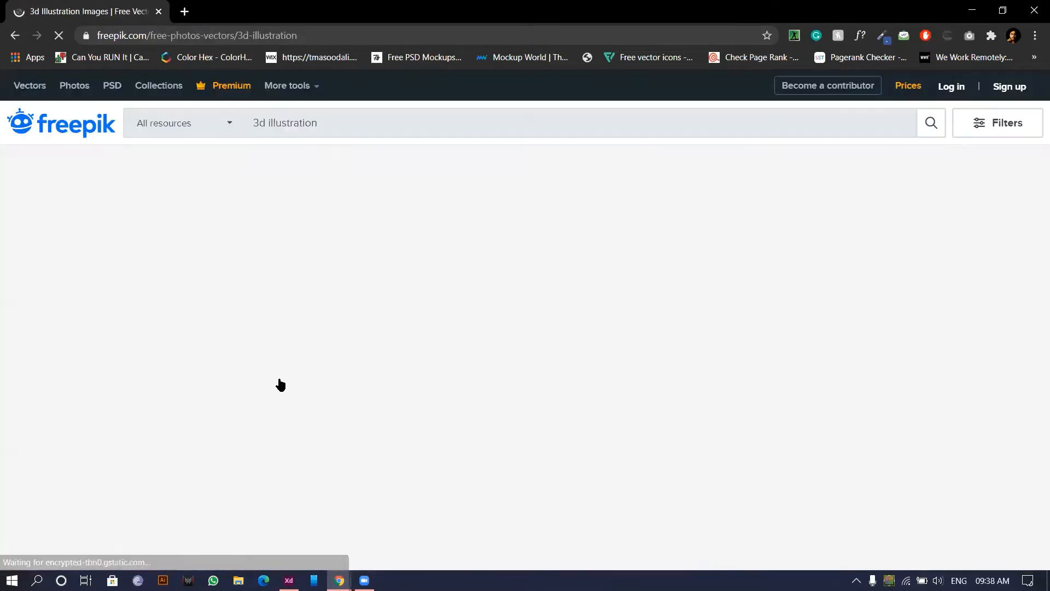
scroll(306, 410, "down", 1)
scroll(344, 444, "down", 10)
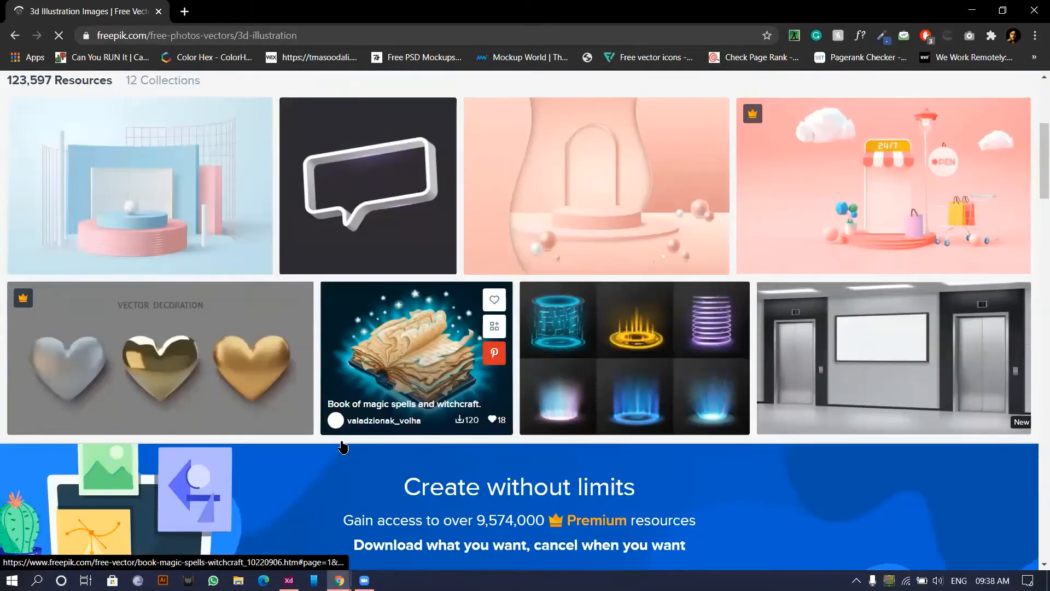
scroll(197, 131, "up", 5)
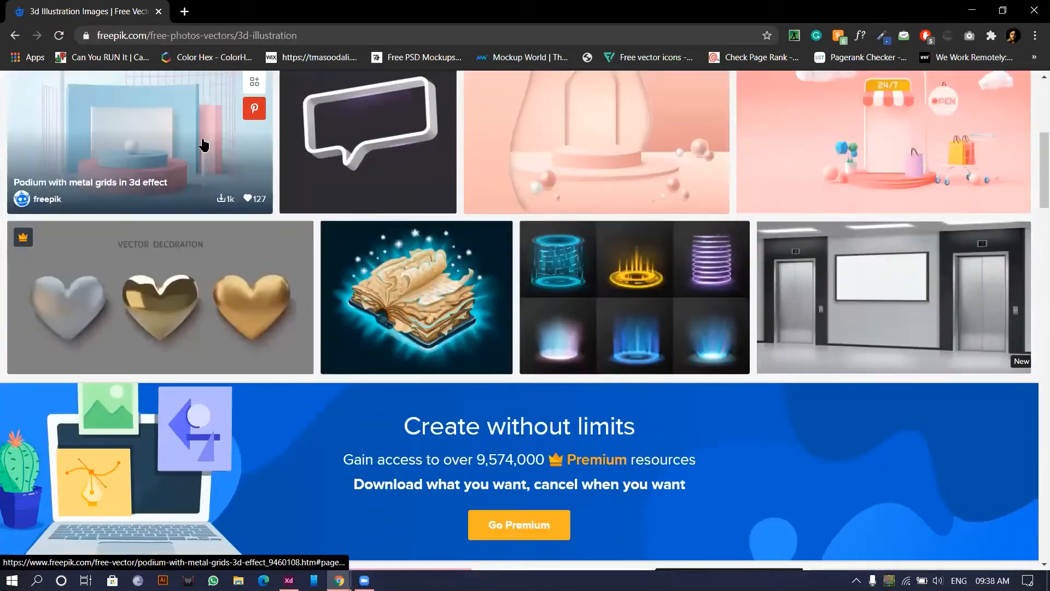
scroll(306, 273, "down", 6)
scroll(429, 403, "down", 3)
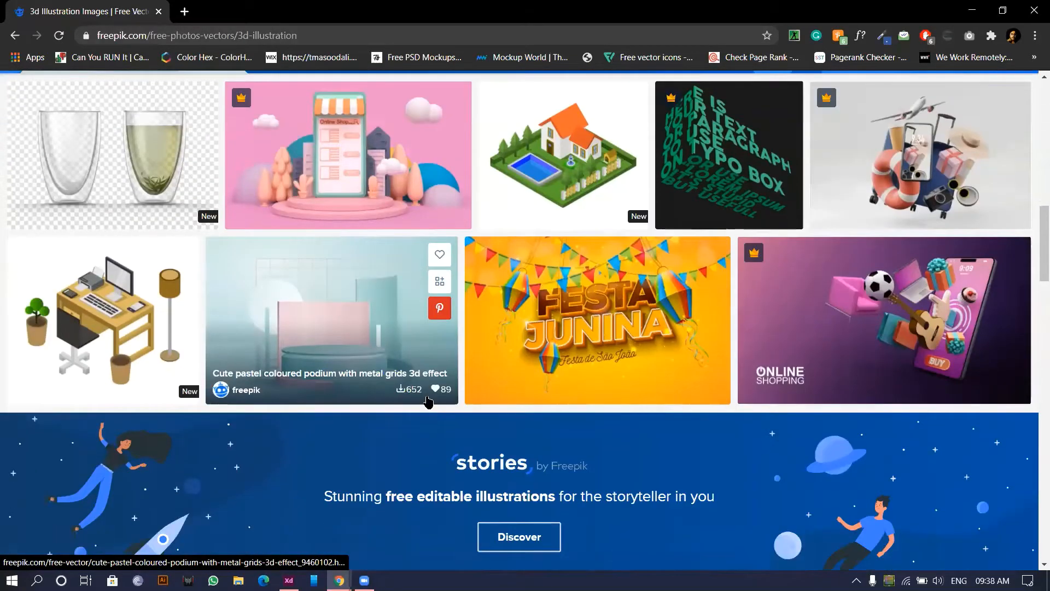
scroll(424, 402, "down", 12)
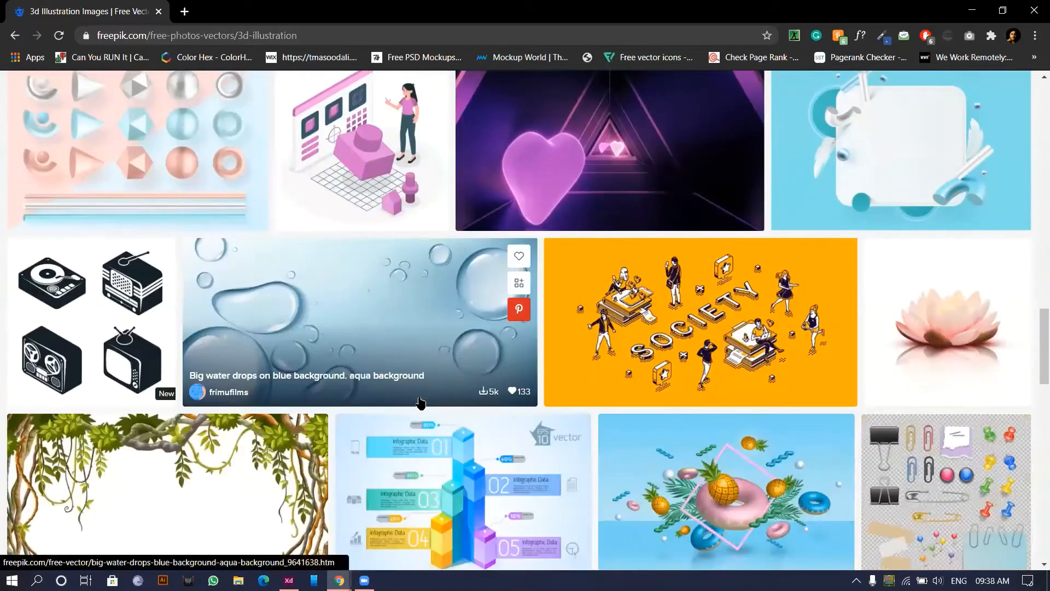
scroll(420, 403, "down", 6)
scroll(421, 404, "down", 15)
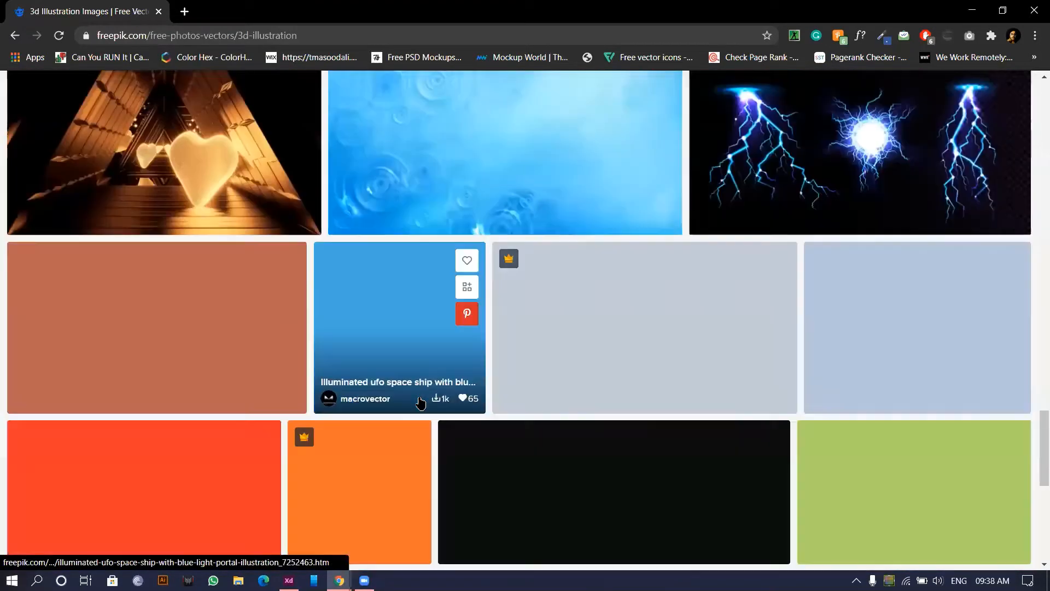
scroll(421, 402, "up", 20)
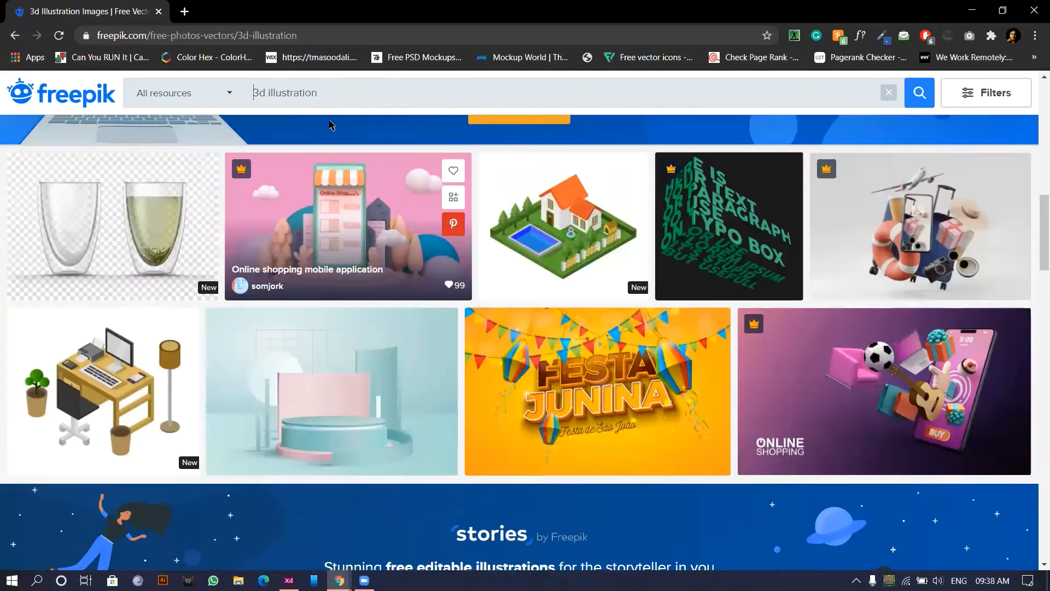
Step: Search Freepik for "3d illustration payment" and look through the resulting payment and shopping illustrations
left_click(332, 99)
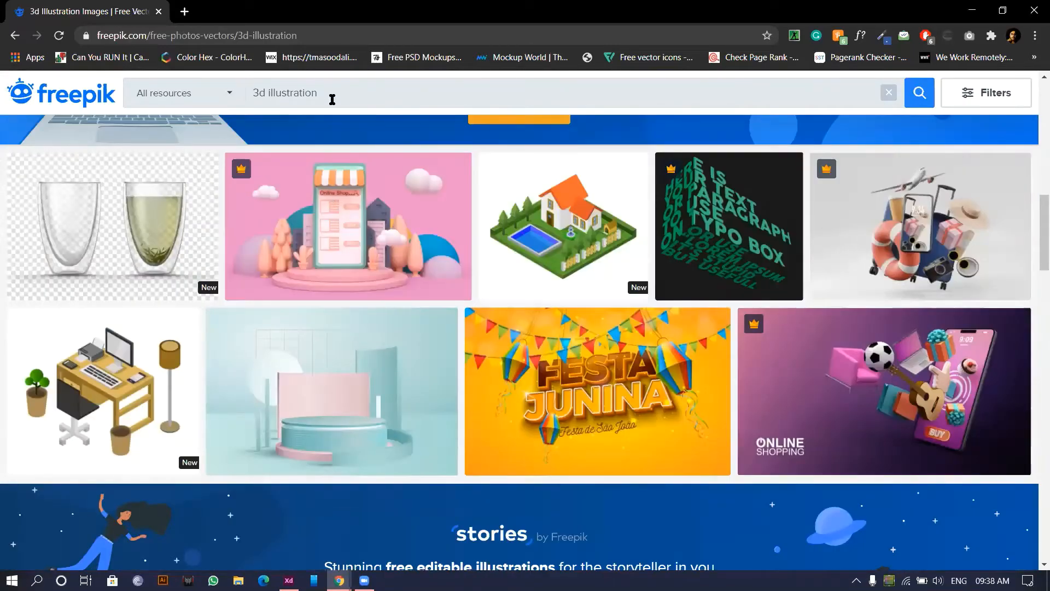
type("payment")
key("Return")
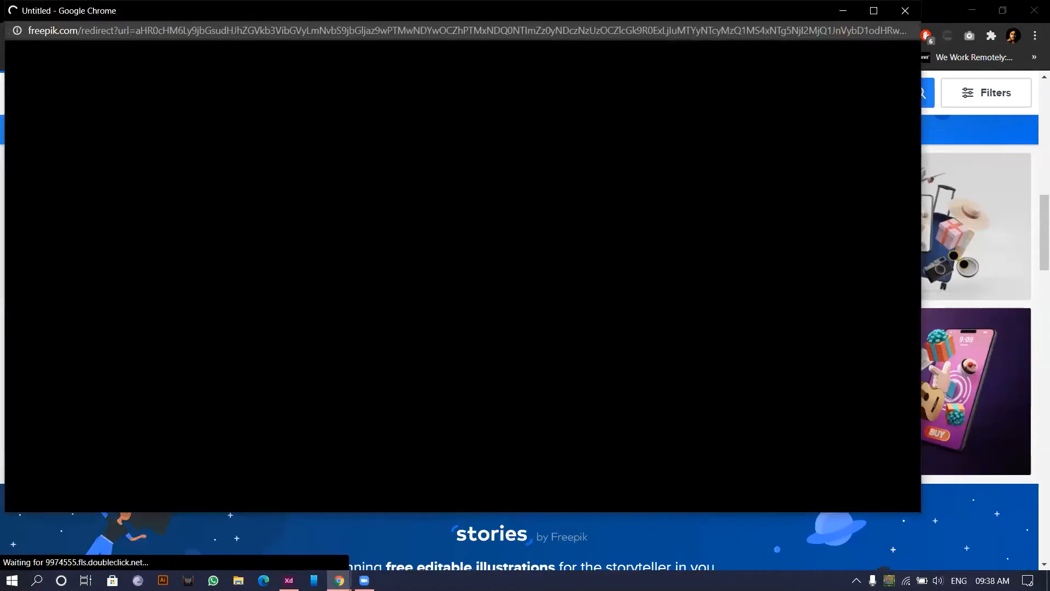
scroll(439, 423, "down", 2)
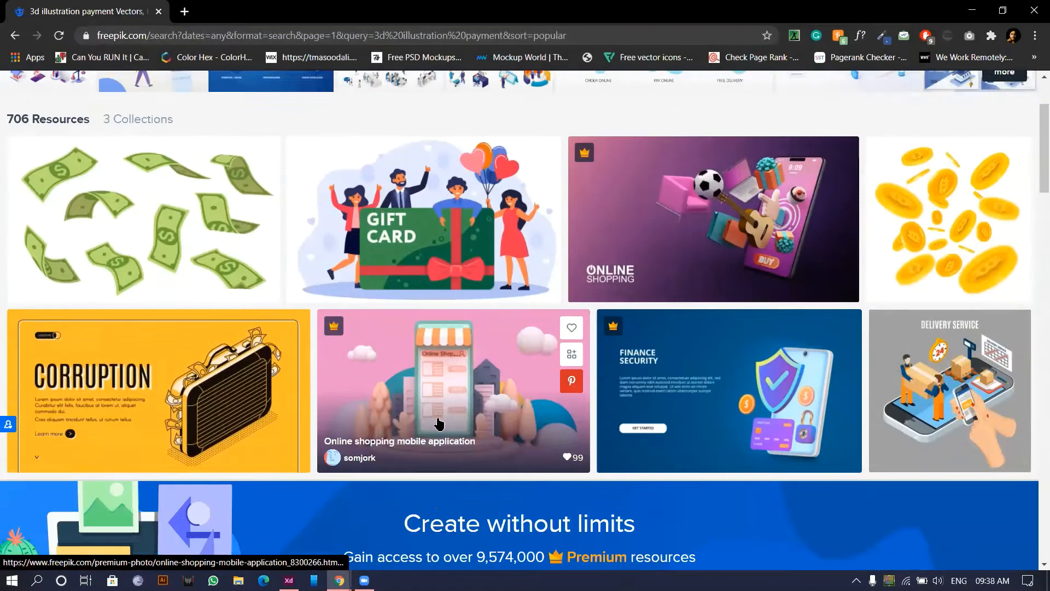
scroll(439, 423, "down", 5)
scroll(440, 423, "up", 1)
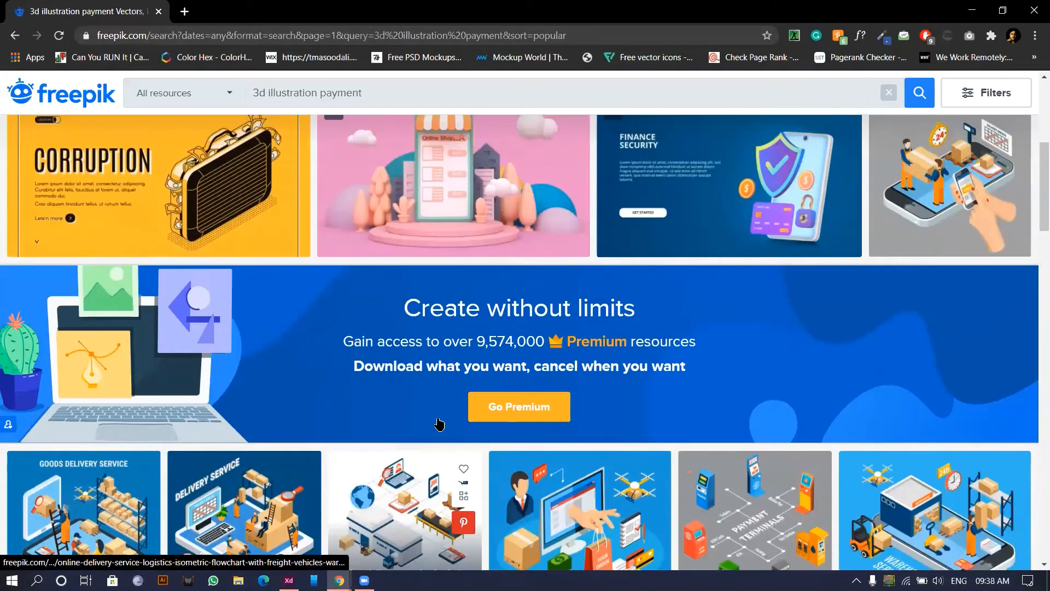
scroll(439, 423, "down", 3)
scroll(876, 462, "down", 2)
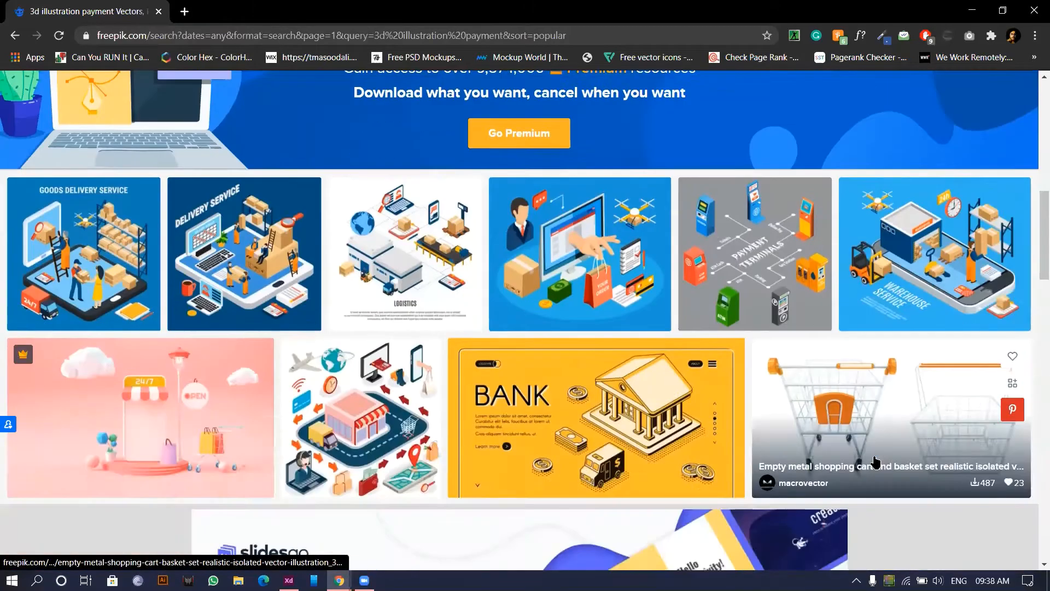
scroll(876, 463, "down", 2)
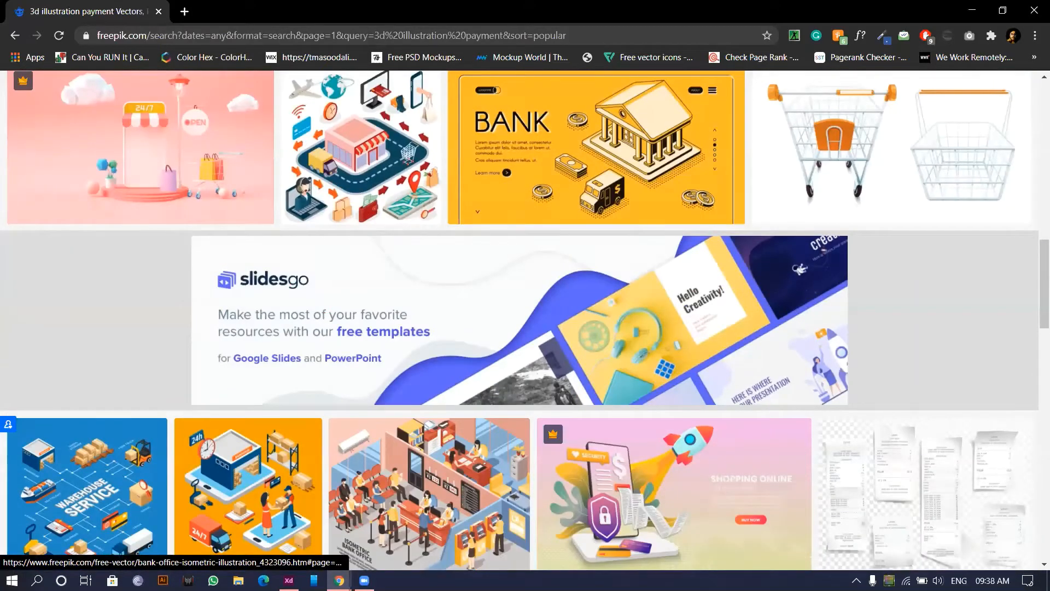
Step: Look through the remaining payment and shopping illustrations on Freepik's first results page
scroll(550, 395, "down", 3)
scroll(533, 414, "down", 3)
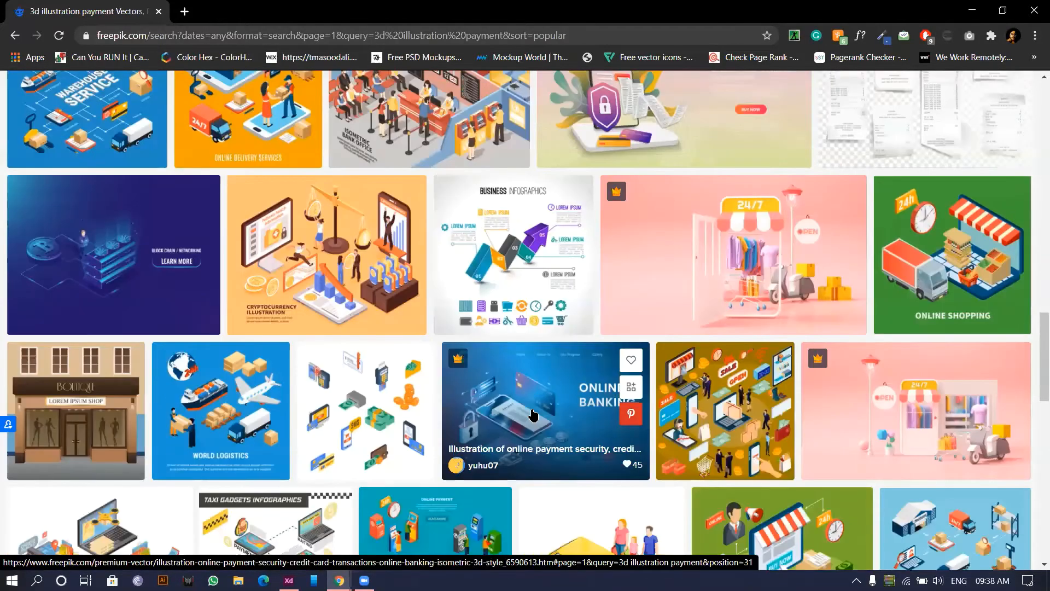
scroll(533, 414, "down", 1)
scroll(534, 414, "down", 4)
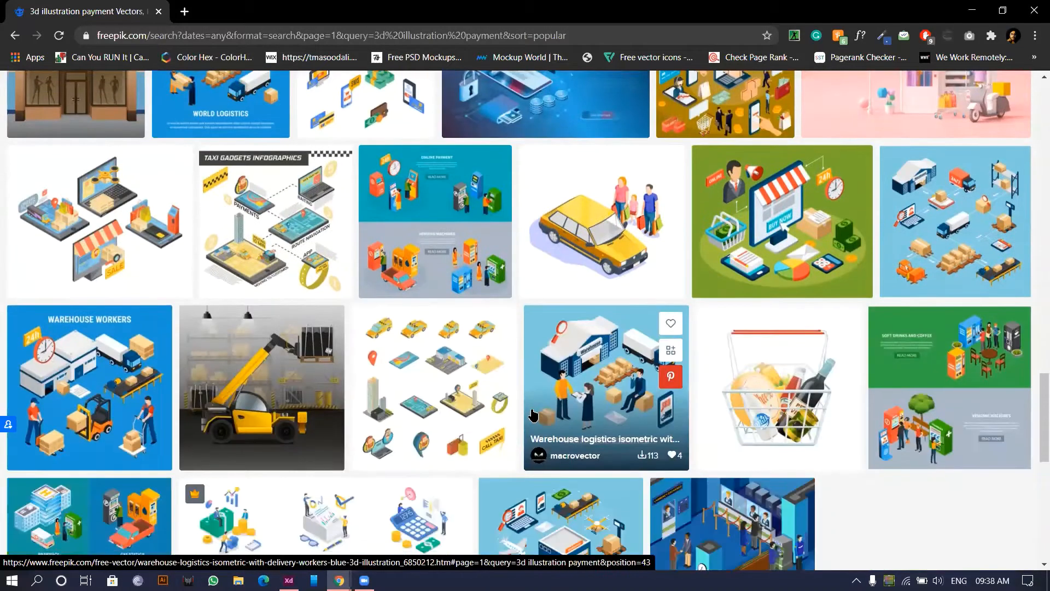
scroll(569, 444, "down", 5)
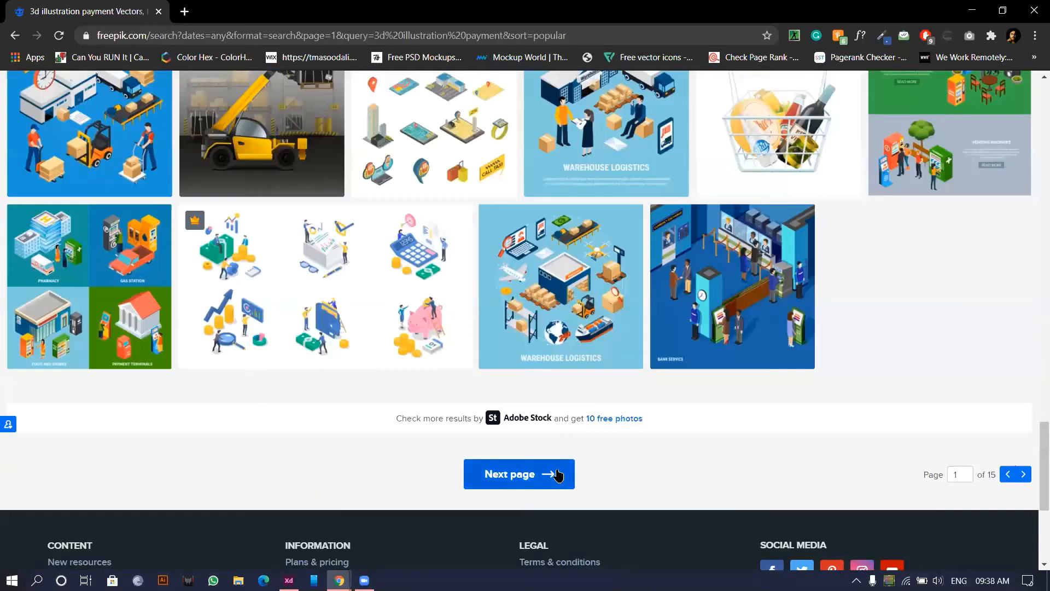
Step: Open the second page of Freepik results and look through its payment illustrations
left_click(553, 475)
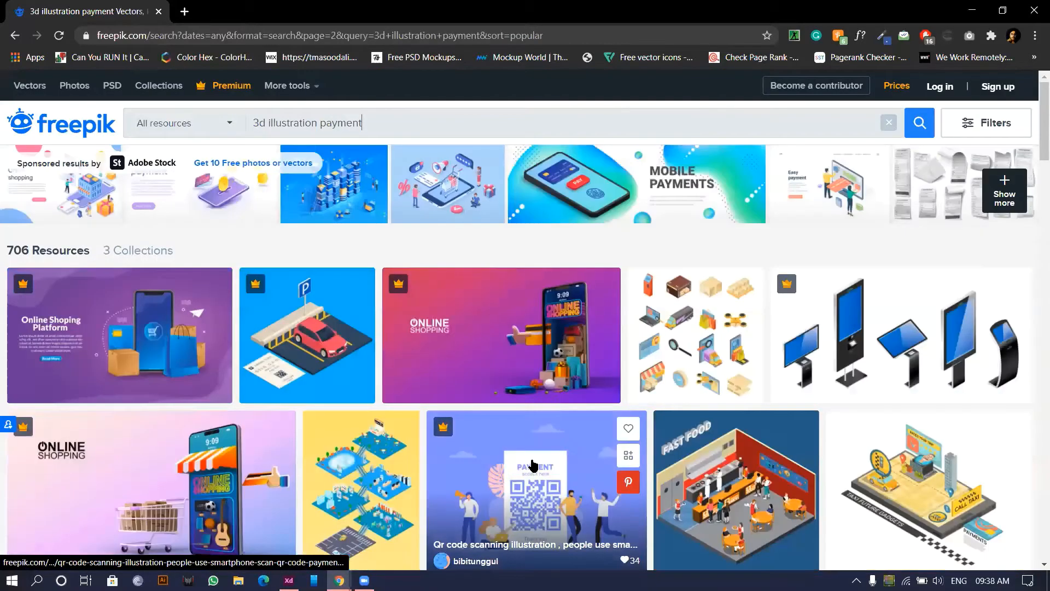
scroll(703, 372, "down", 4)
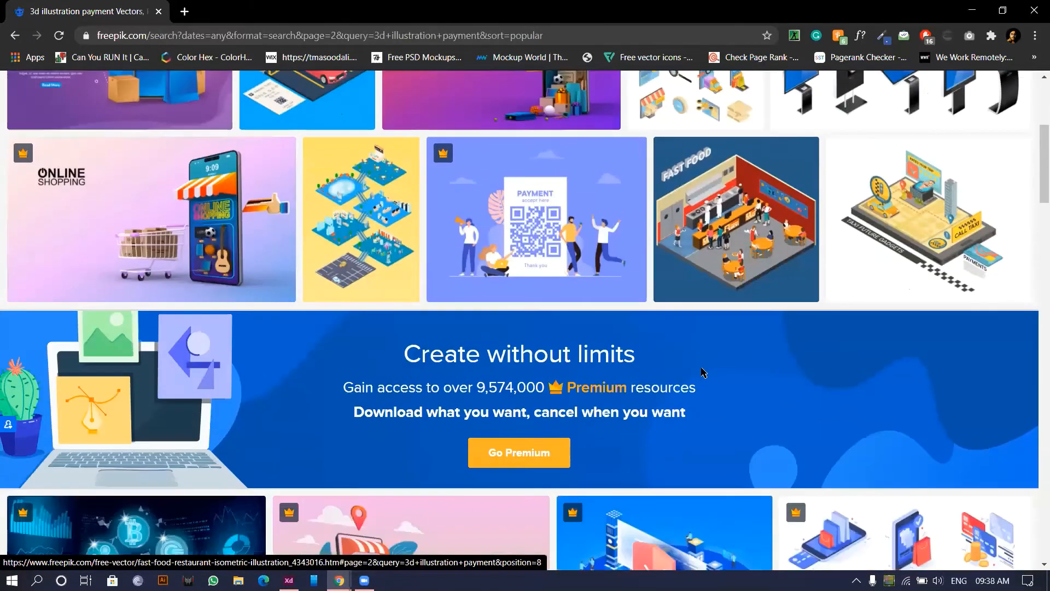
scroll(161, 306, "down", 9)
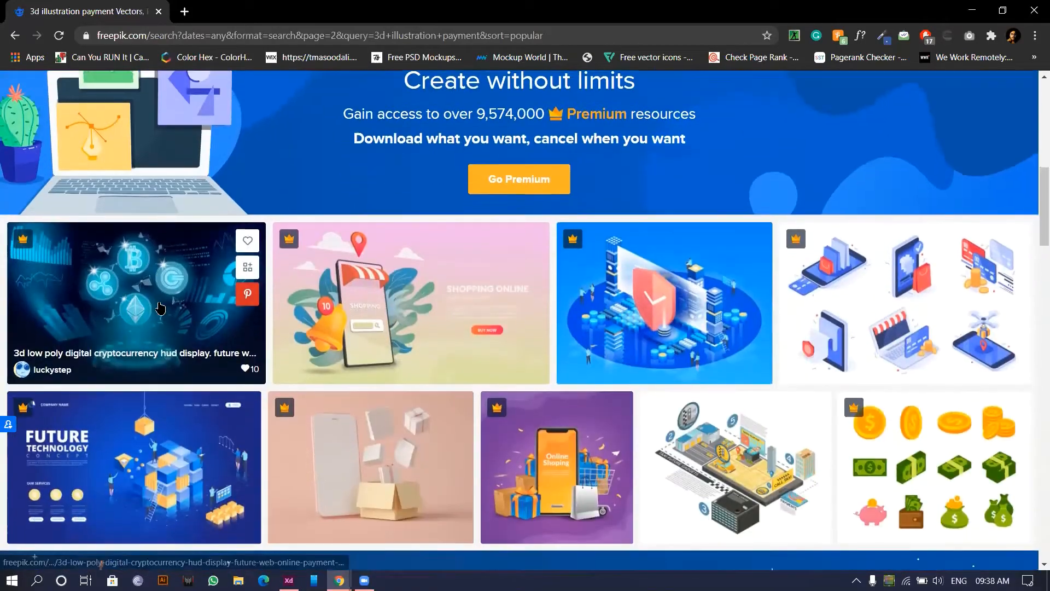
scroll(164, 307, "down", 14)
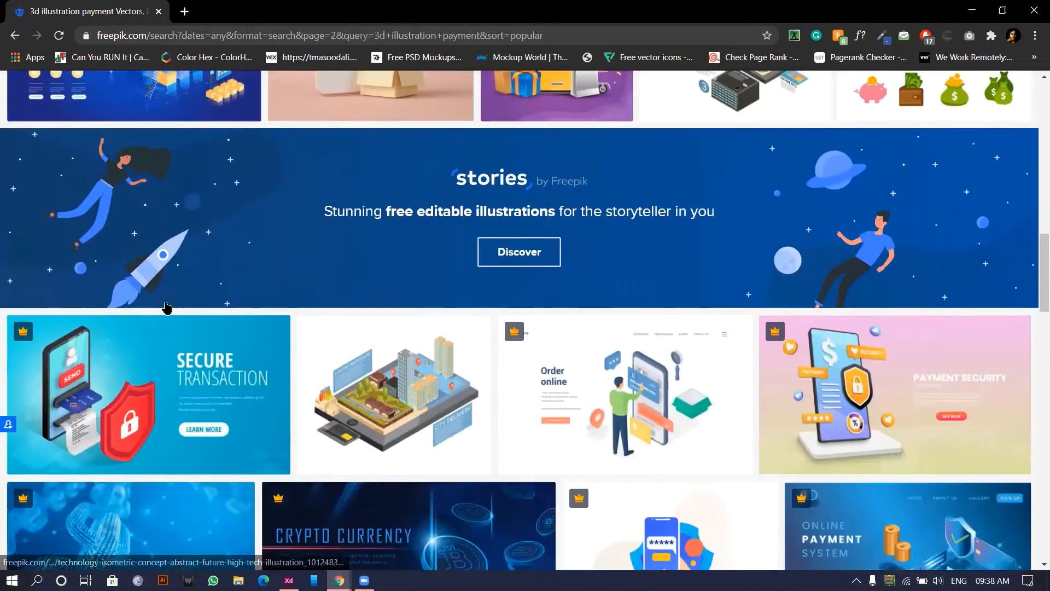
scroll(172, 304, "down", 5)
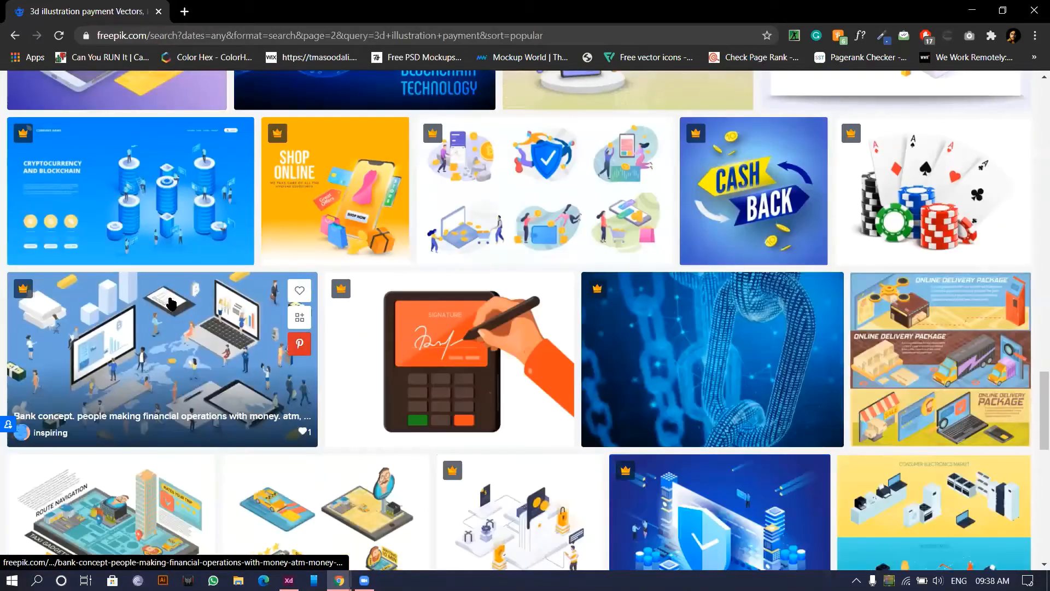
scroll(171, 300, "up", 7)
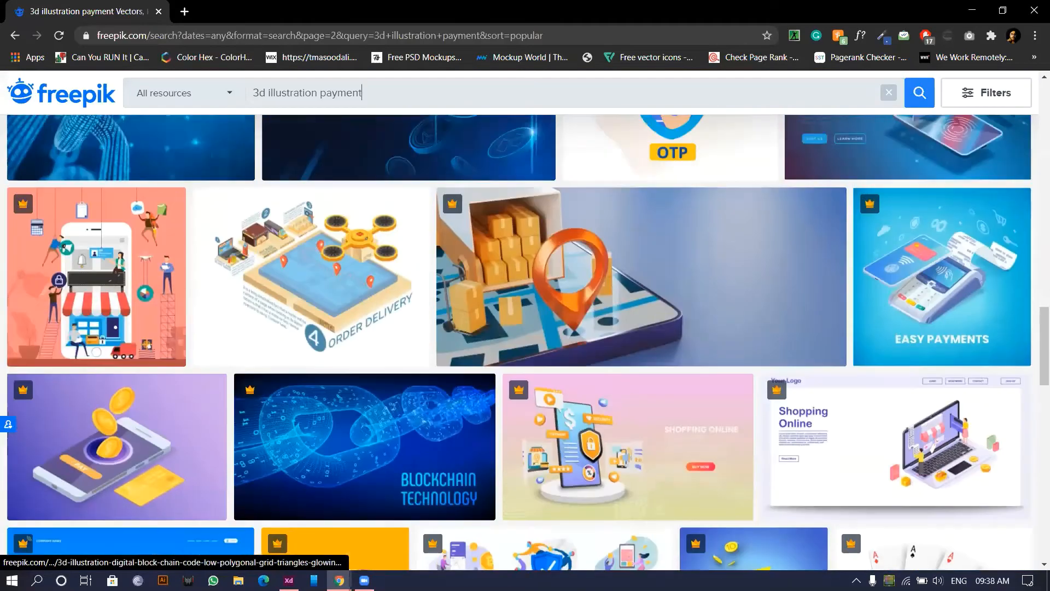
Step: Search Google for "payment failed" and refine the query to "payment failed illustration"
left_click(218, 42)
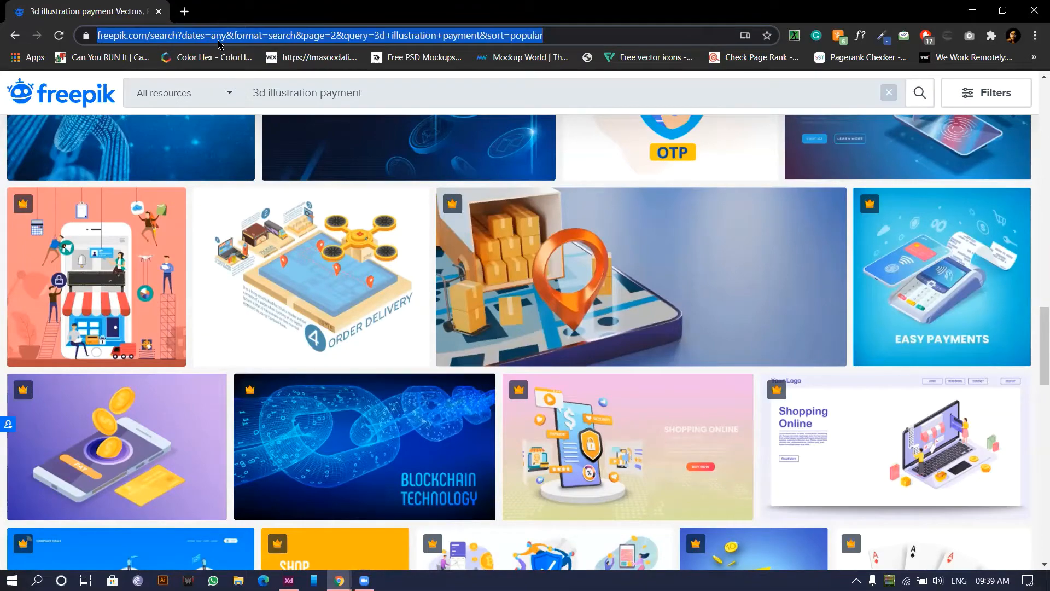
type("payment")
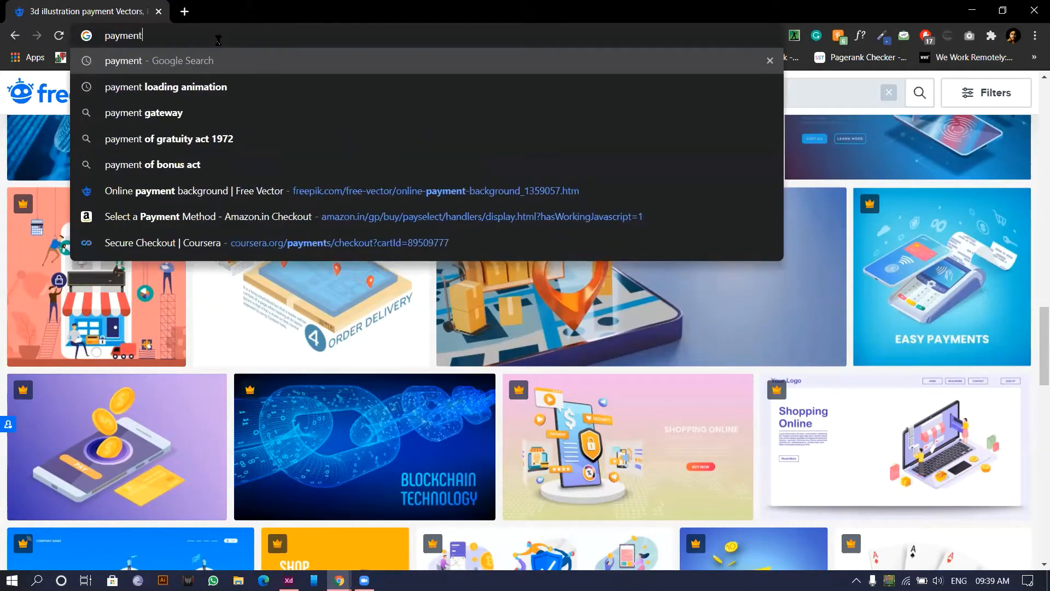
type(" fai")
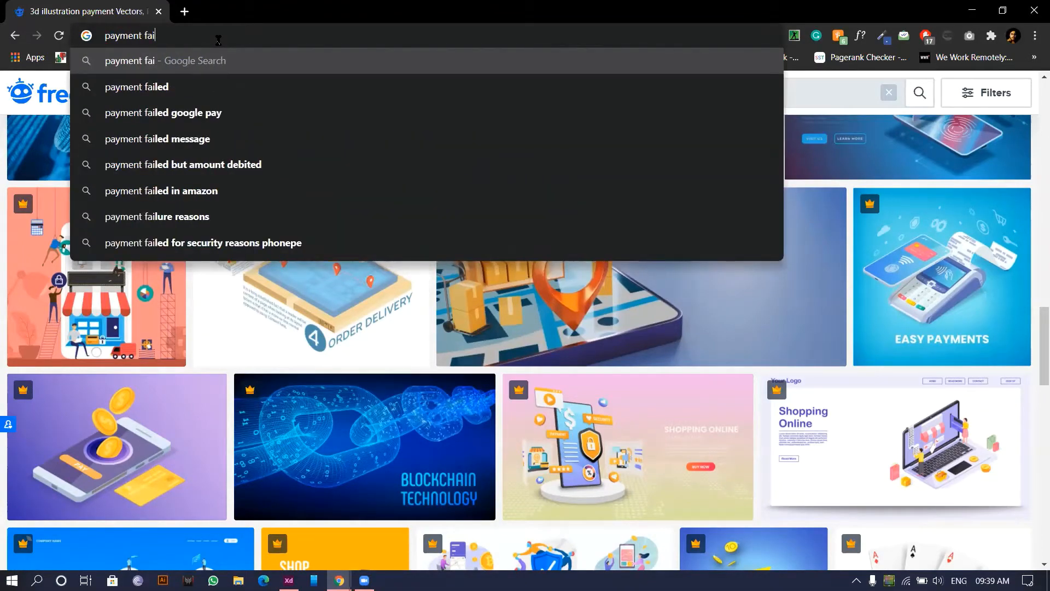
left_click(174, 82)
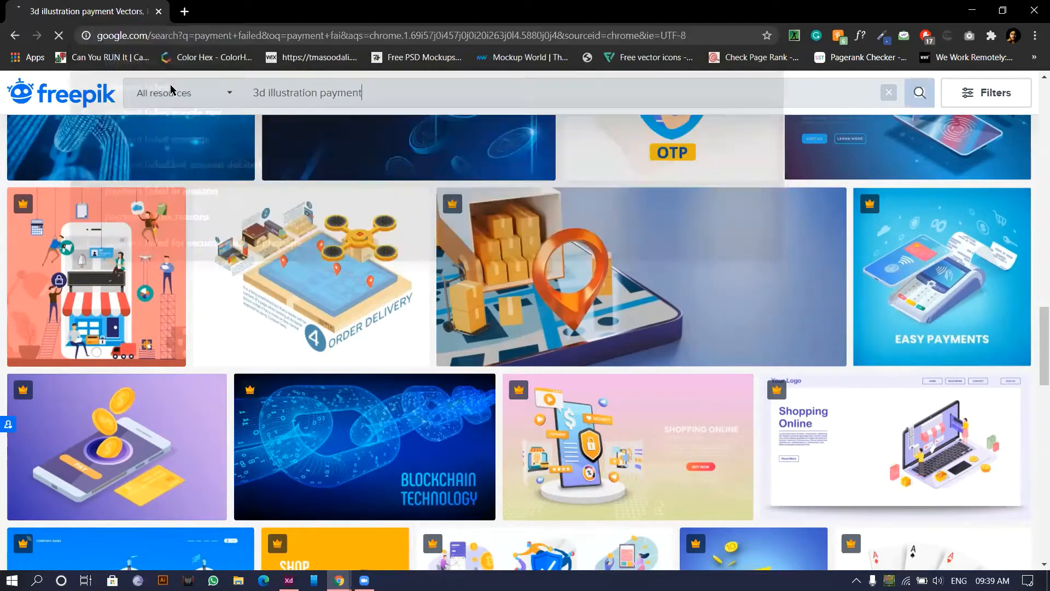
left_click(215, 102)
type("ill")
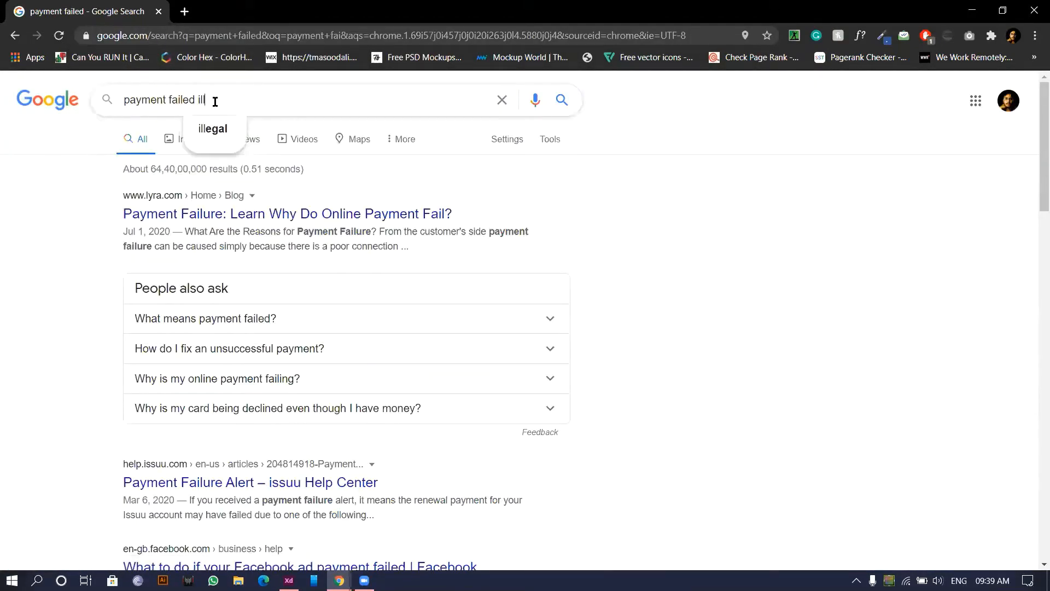
type("us")
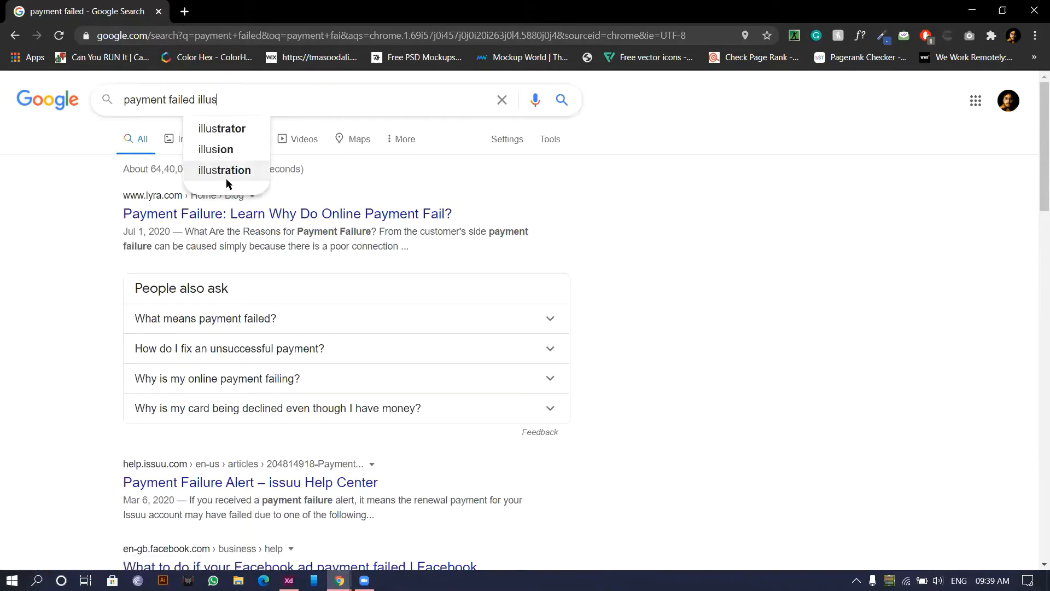
left_click(227, 180)
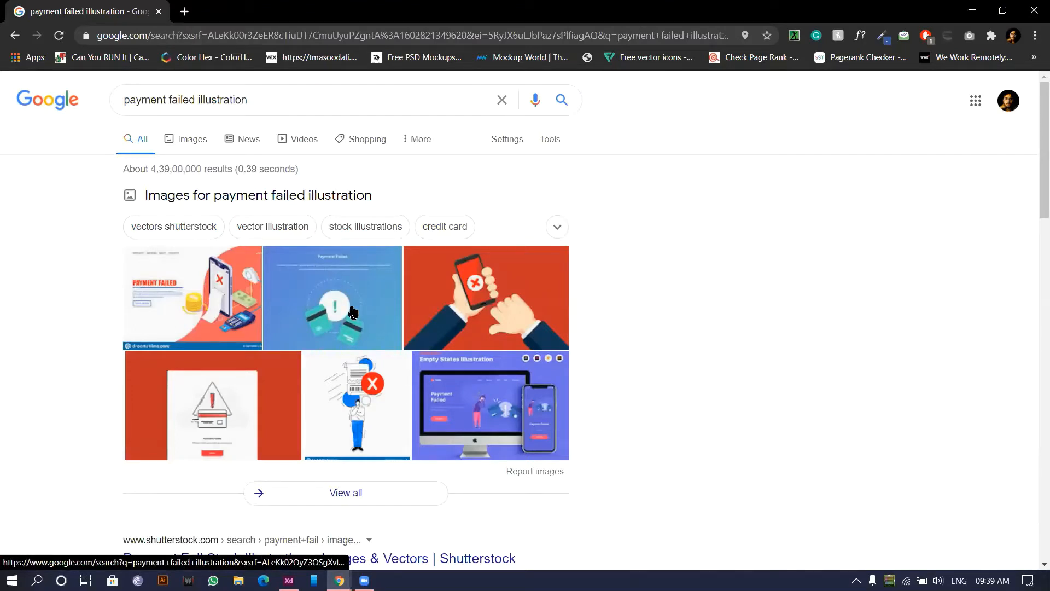
Step: Preview the red Payment Failure card design and the blue Payment Failed illustration with split credit cards in the image results
left_click(215, 436)
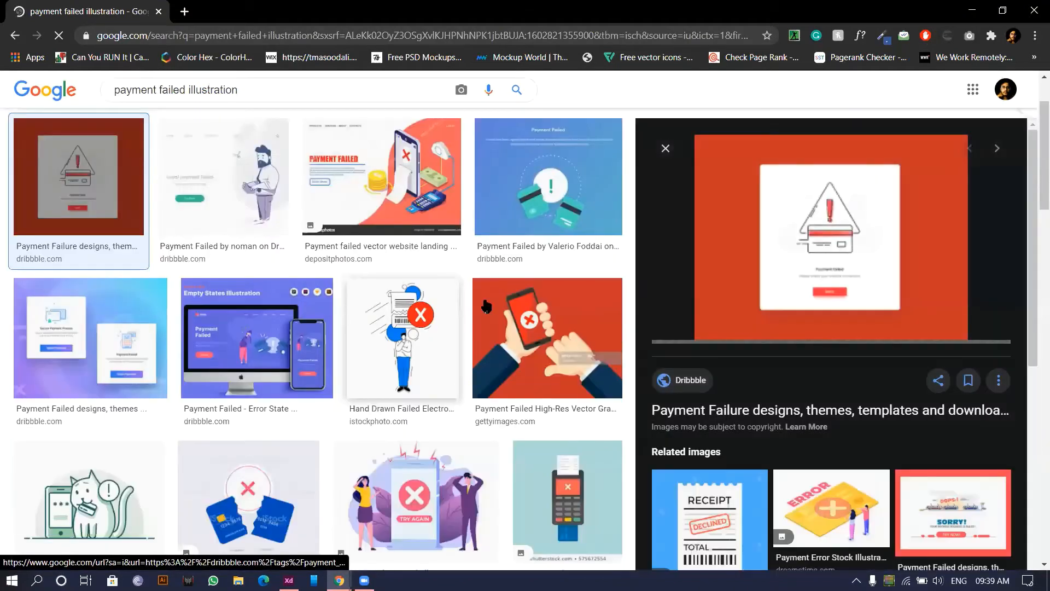
left_click(539, 188)
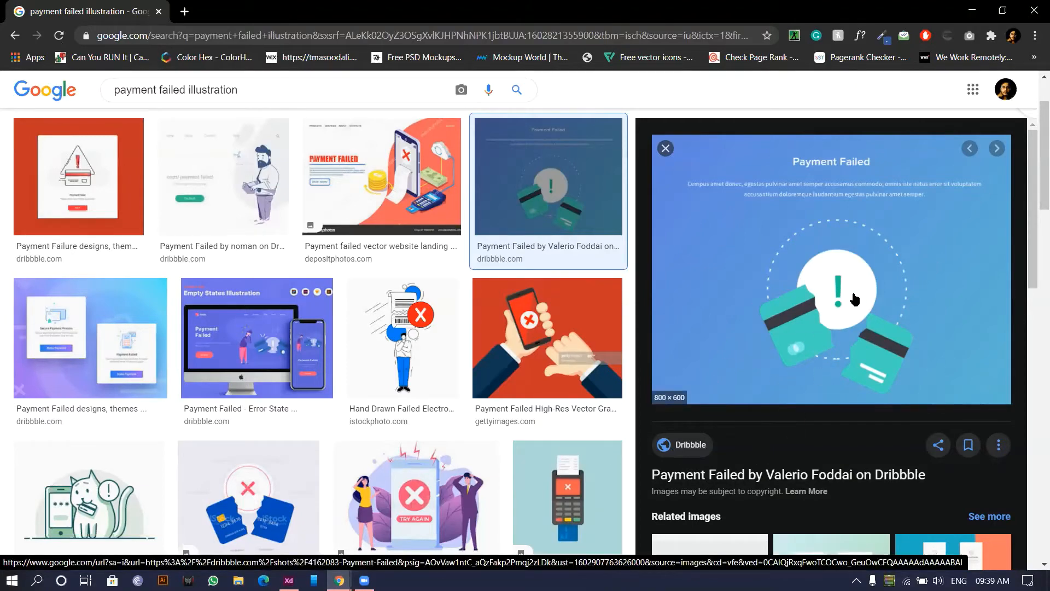
Step: Switch to the Flash Message document in Adobe XD and draw a card about 381 by 215 above the artboard with corners rounded to about 13
key("alt+Tab")
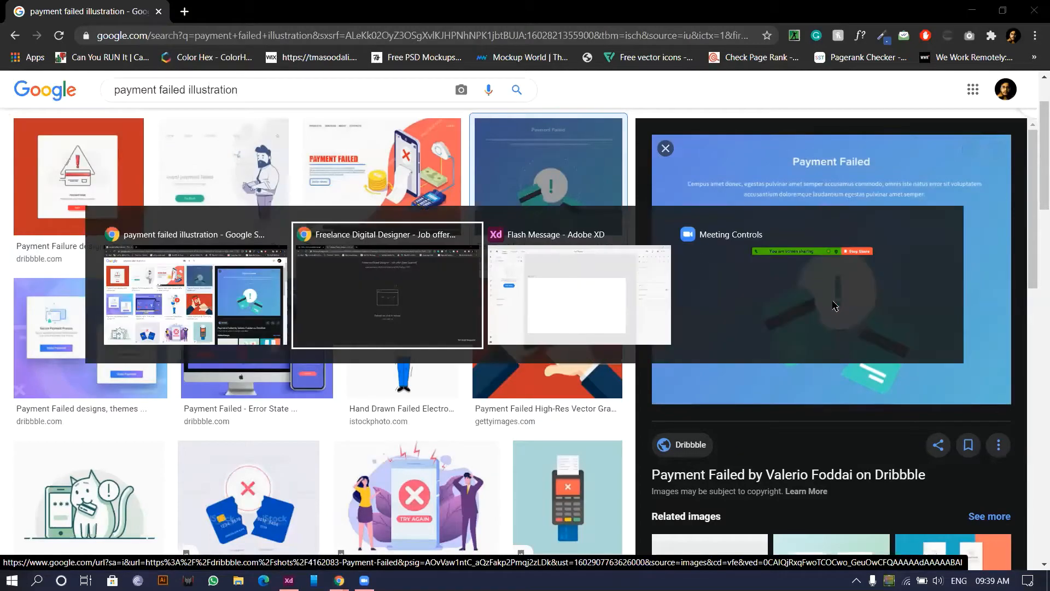
left_click(495, 294)
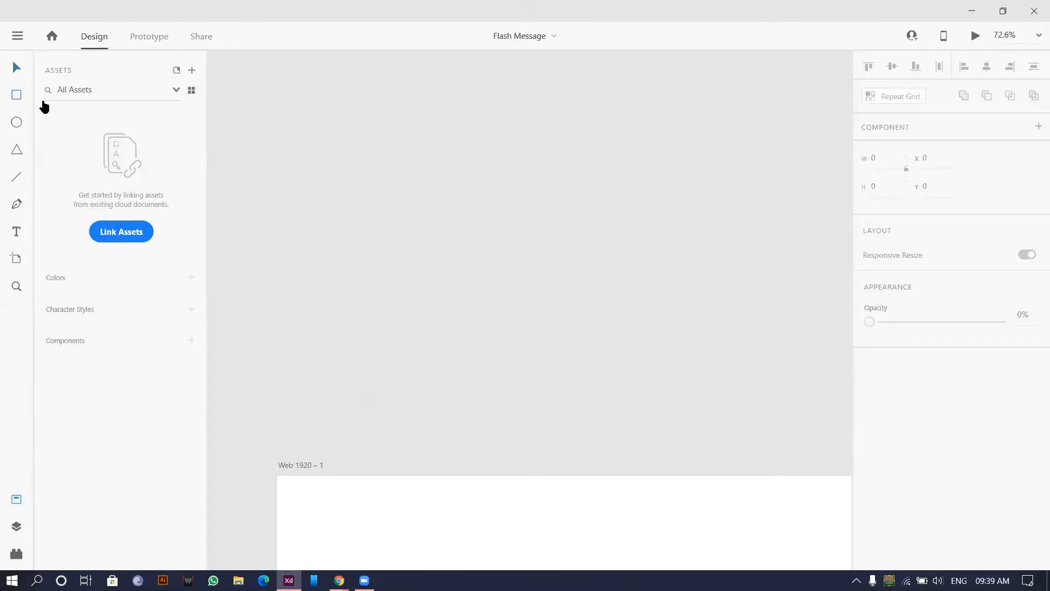
key("r")
left_click_drag(268, 126, 458, 233)
key("ctrl+3")
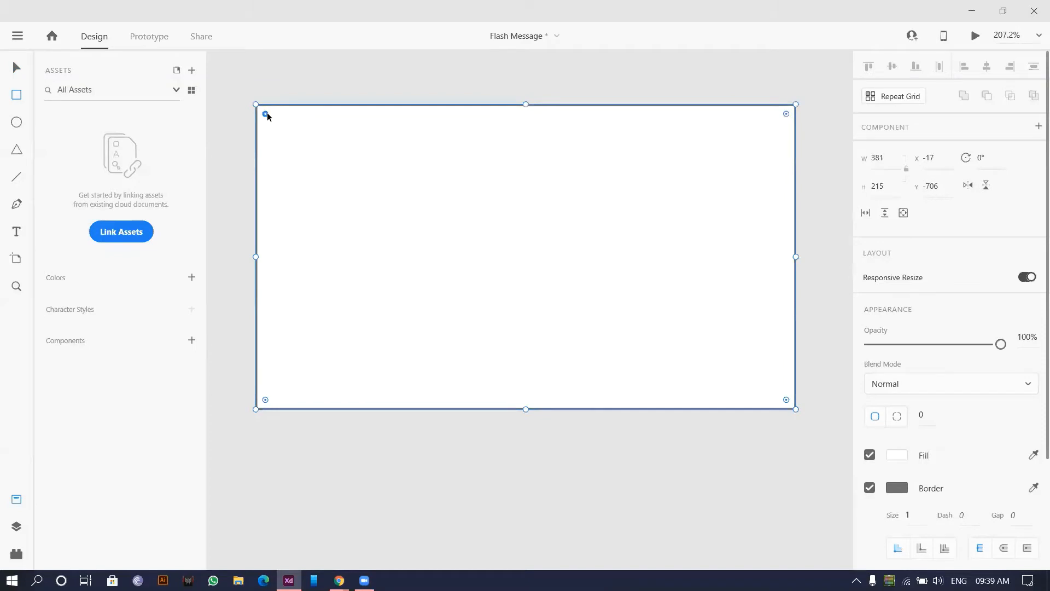
left_click_drag(266, 114, 274, 122)
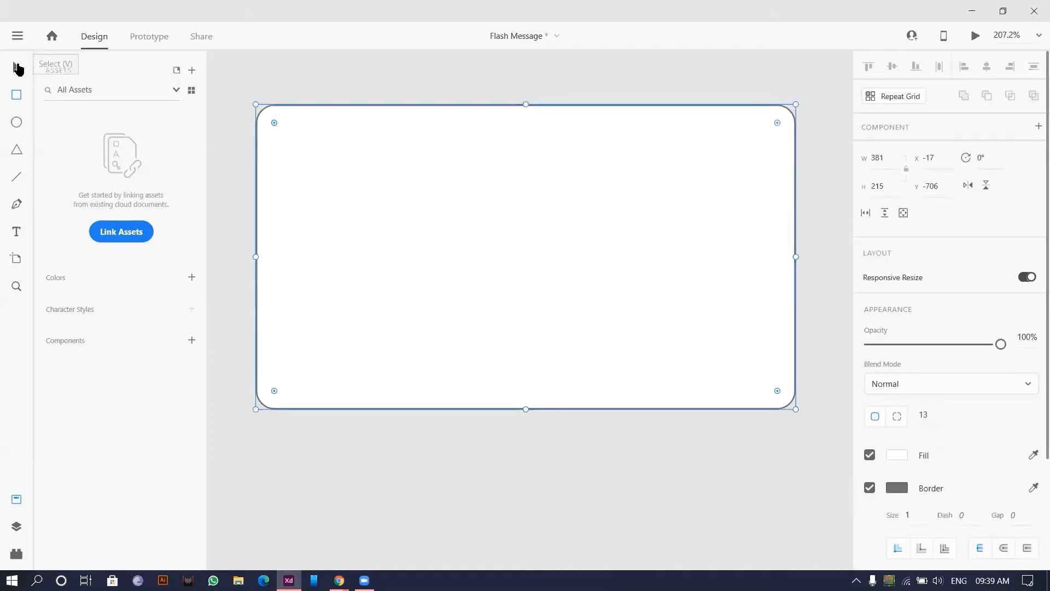
Step: Draw a stripe about 41 high across the upper part of the card and fit its ends to the card's 381 width
scroll(499, 130, "down", 3)
scroll(258, 157, "up", 3)
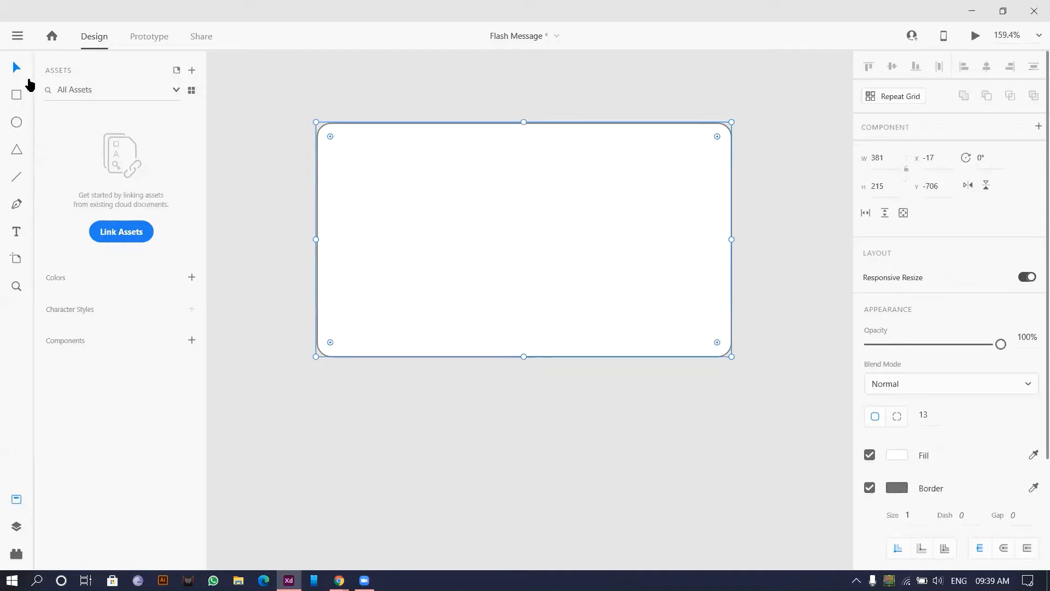
left_click(16, 94)
mouse_move(312, 158)
left_mouse_down()
mouse_move(766, 181)
mouse_move(751, 202)
mouse_move(755, 179)
mouse_move(723, 181)
left_mouse_up()
scroll(752, 181, "up", 5)
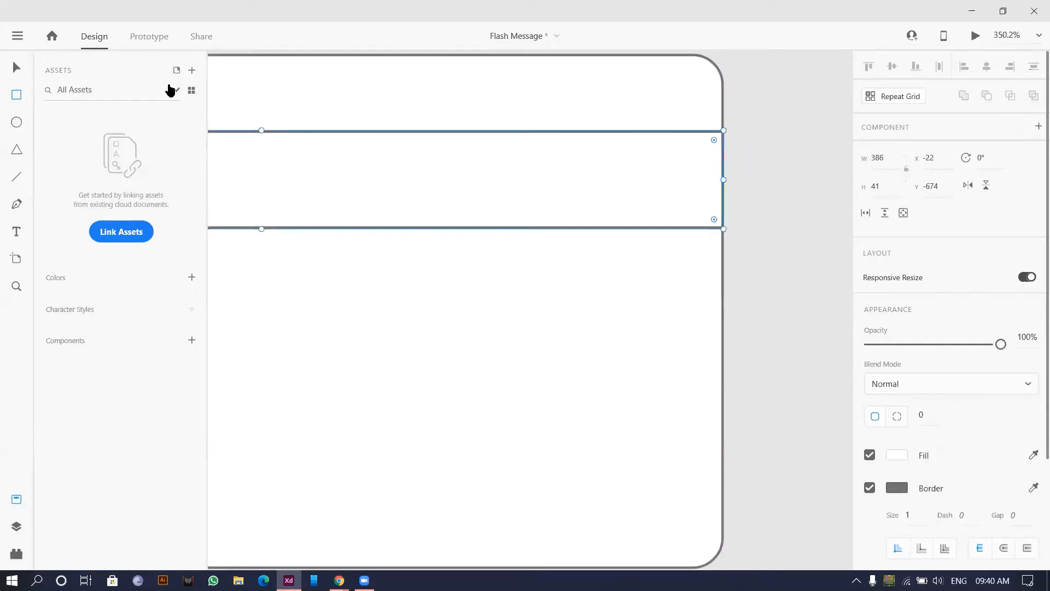
scroll(446, 107, "left", 8)
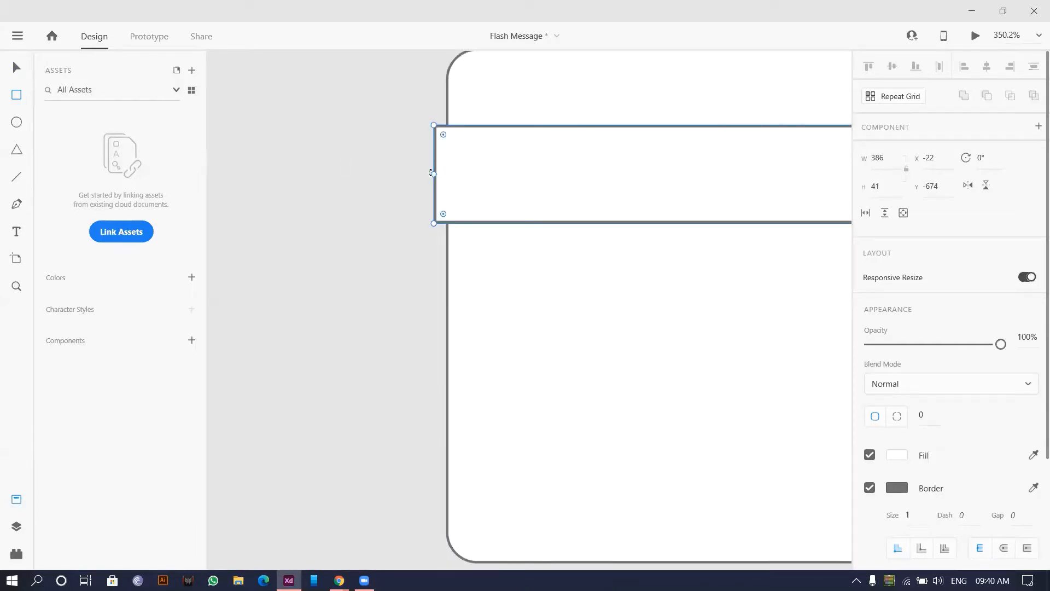
left_click_drag(438, 172, 447, 171)
scroll(447, 172, "down", 2)
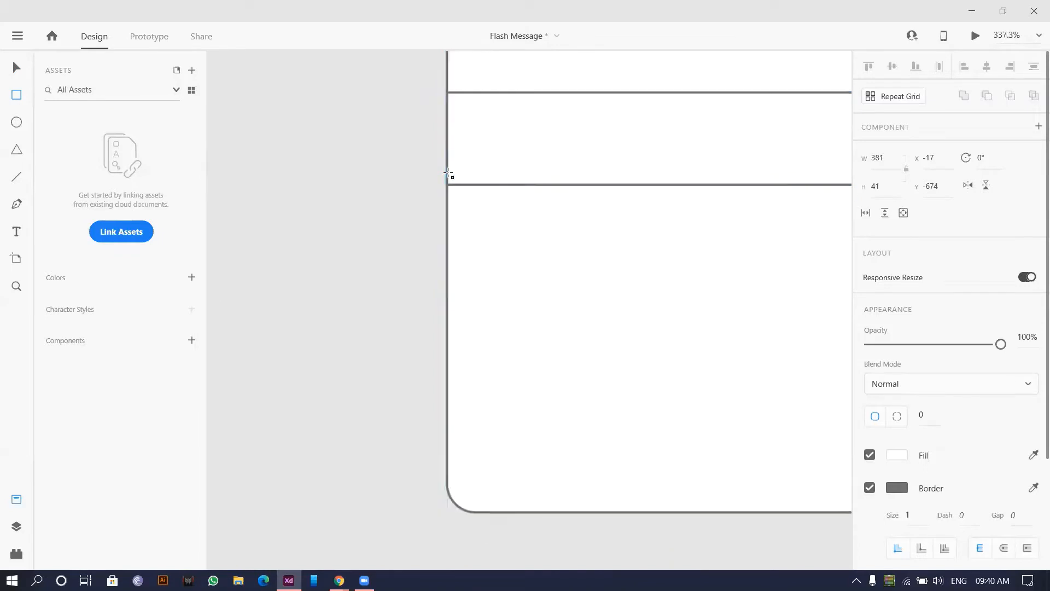
scroll(450, 173, "down", 5)
scroll(509, 227, "up", 3)
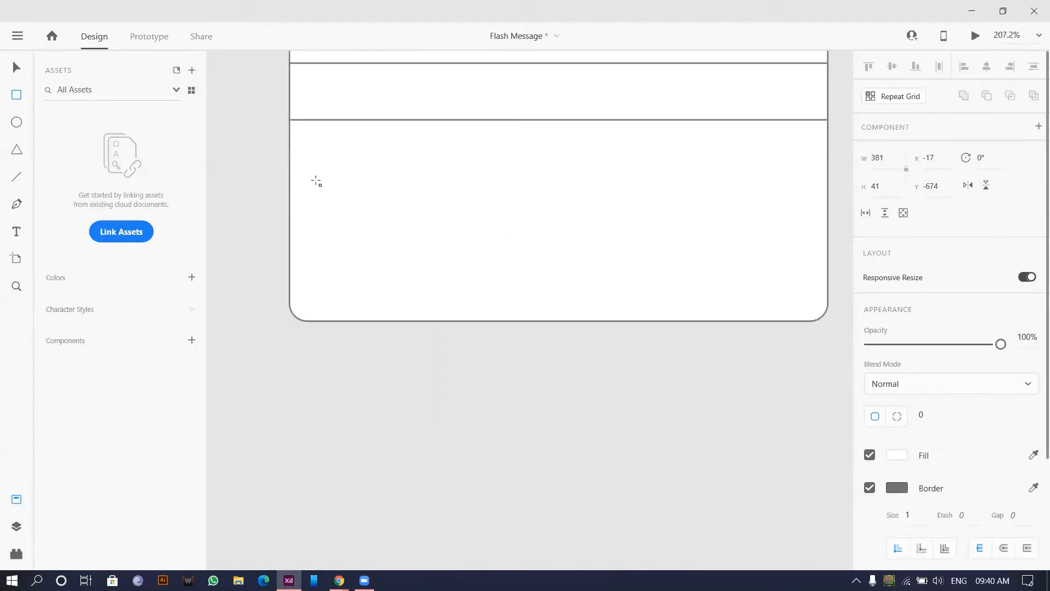
scroll(502, 208, "down", 3)
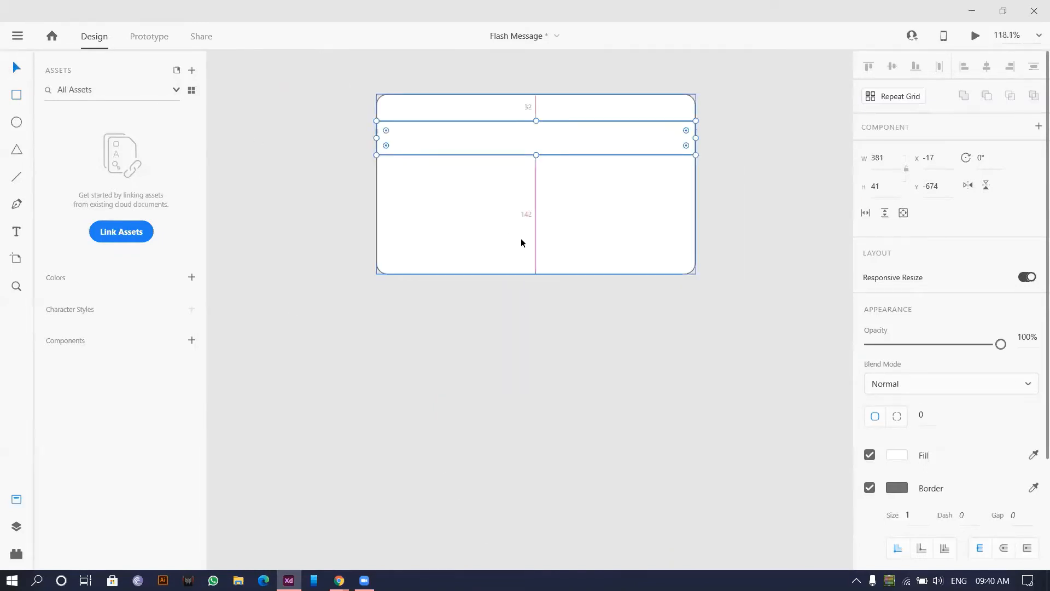
Step: Duplicate the card with its stripe to the left of the original at X -523 and delete the stripe from the copy
key("Escape")
scroll(461, 198, "down", 3)
scroll(628, 197, "up", 1)
left_click_drag(515, 120, 614, 263)
left_click_drag(601, 240, 275, 208)
scroll(492, 208, "left", 5)
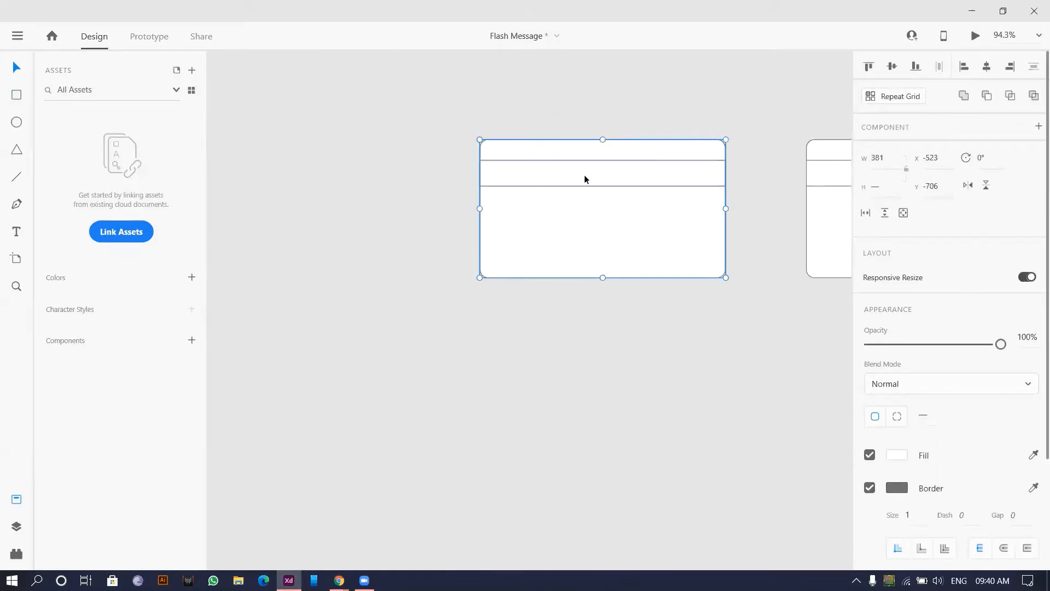
double_click(631, 189)
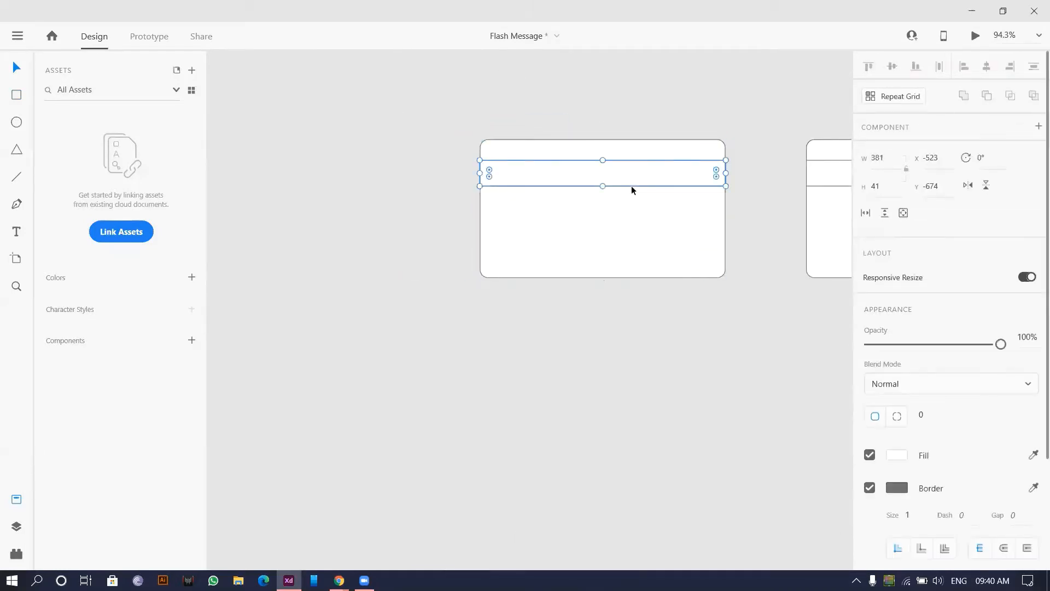
key("Delete")
Step: Draw a circle about 36 wide in the upper part of the copied card and duplicate it sideways so the two circles overlap
scroll(738, 185, "up", 5)
left_click_drag(665, 196, 605, 251)
left_click(17, 121)
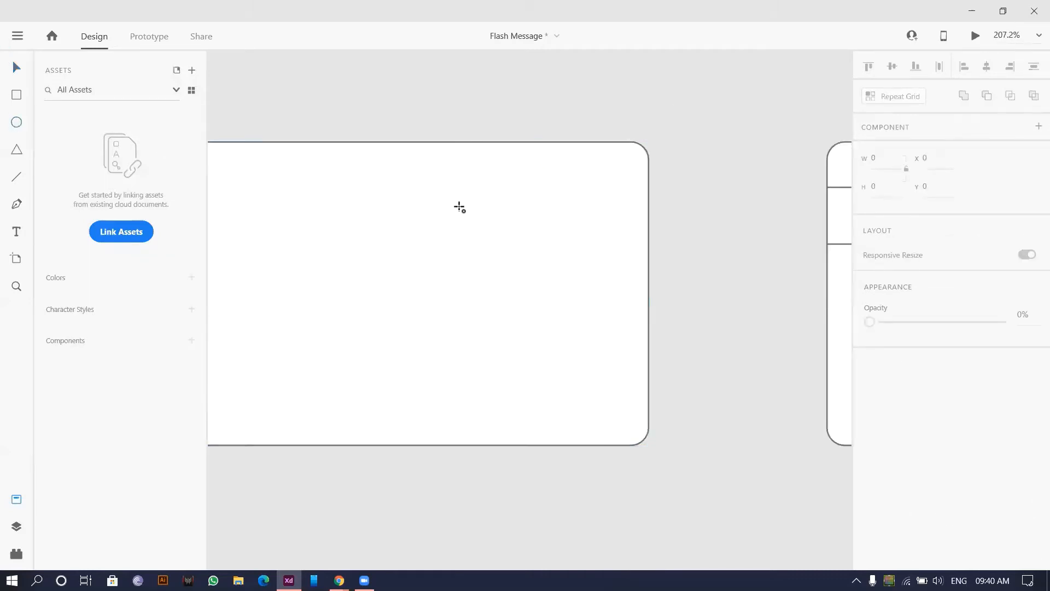
mouse_move(427, 167)
left_mouse_down()
mouse_move(477, 219)
mouse_move(558, 199)
mouse_move(488, 197)
left_mouse_up()
left_click(17, 67)
left_click(489, 87)
scroll(488, 87, "down", 3)
left_click(474, 158)
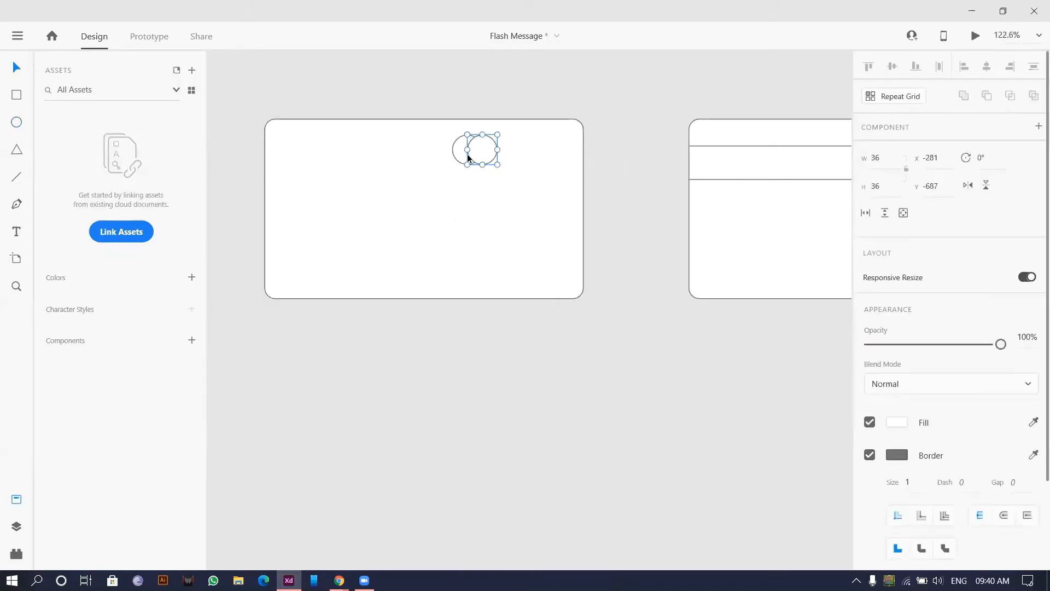
Step: Move both overlapping circles toward the copied card's top-right corner and shift the left circle to X -233
left_click(463, 156, "shift")
left_click_drag(478, 155, 535, 162)
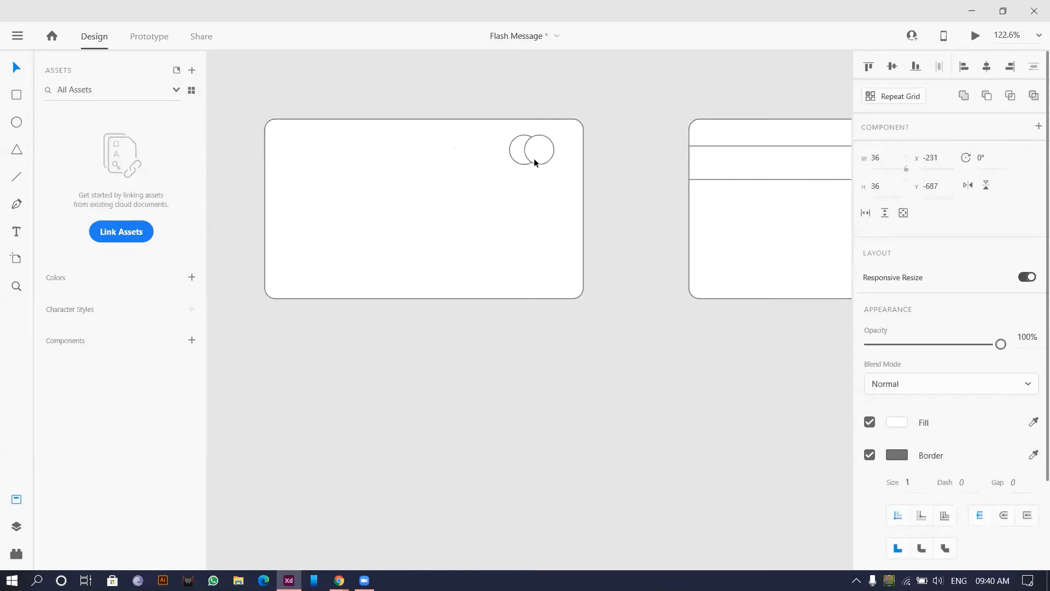
left_click(645, 113)
scroll(526, 156, "up", 5)
left_click(507, 131)
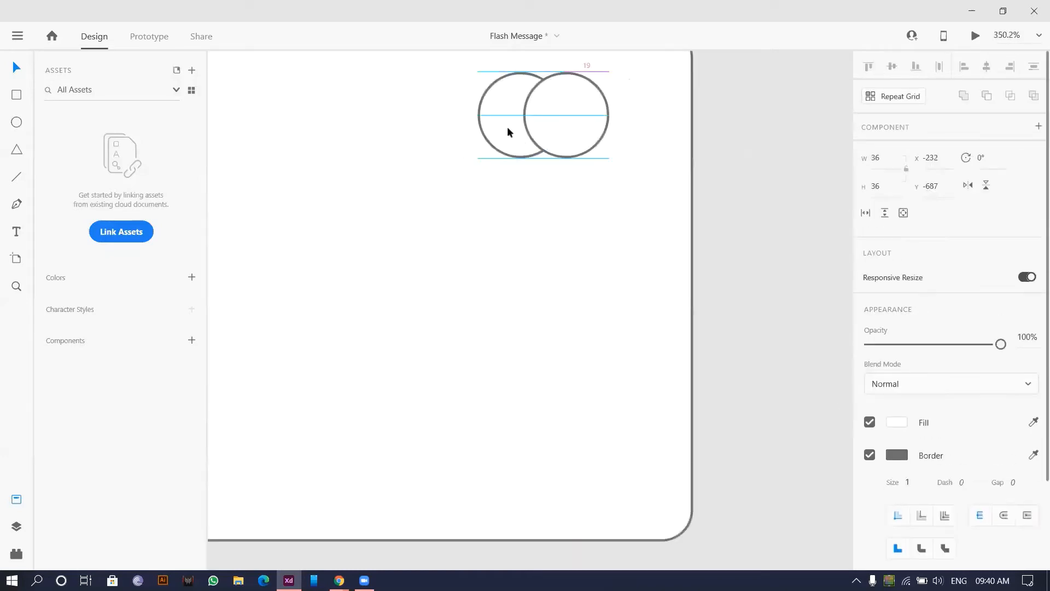
scroll(507, 131, "down", 2)
scroll(506, 133, "down", 3)
left_click_drag(371, 212, 377, 212)
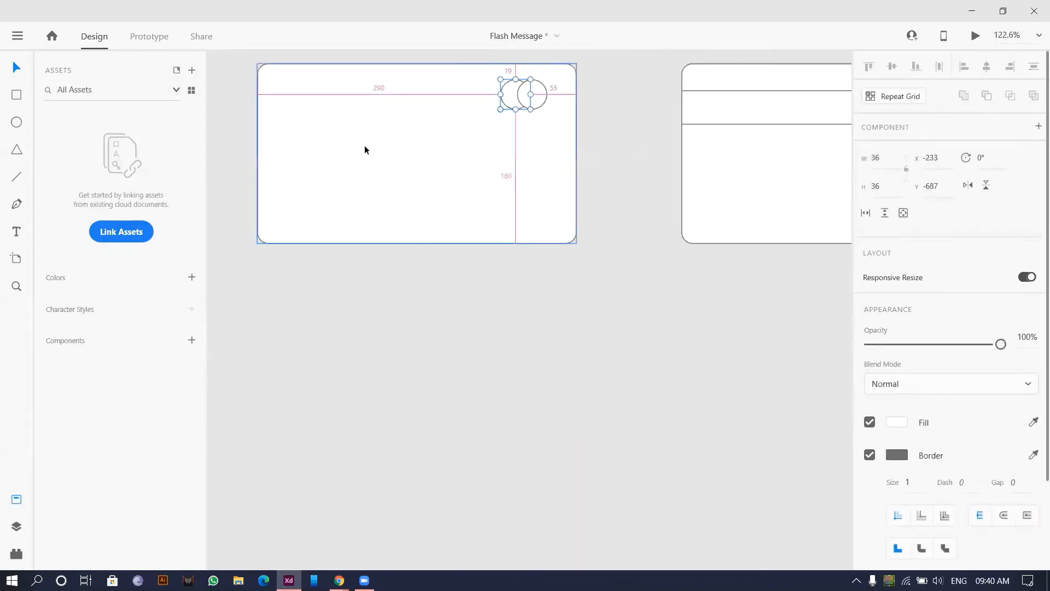
Step: Draw a rectangular bar about 180 wide and 17 high in the lower-left part of the card with the circles
left_click_drag(265, 131, 361, 283)
scroll(363, 284, "up", 1)
scroll(383, 328, "up", 4)
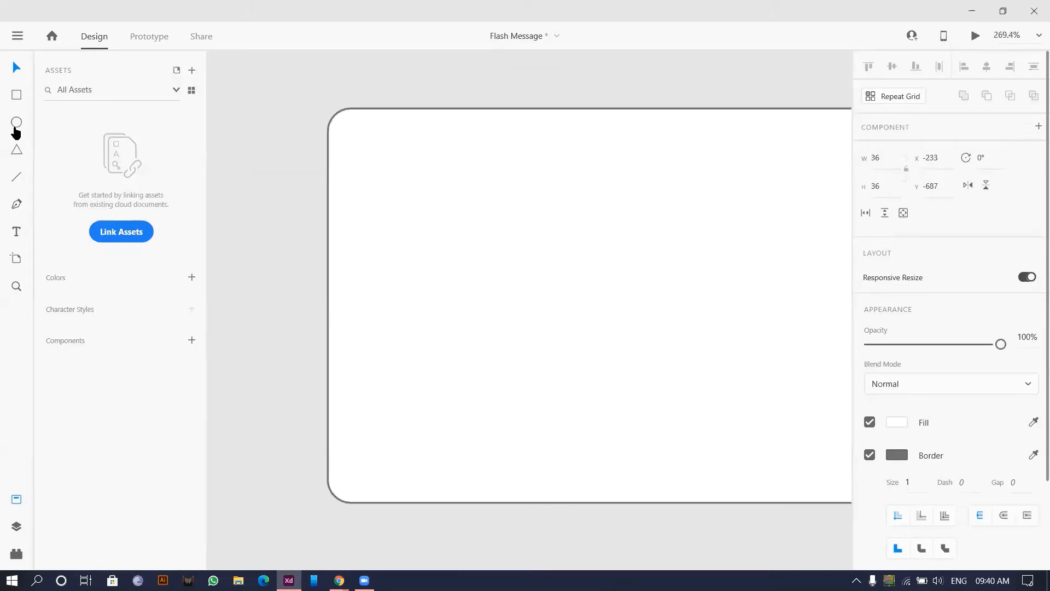
left_click(16, 94)
mouse_move(365, 319)
left_mouse_down()
mouse_move(696, 379)
mouse_move(698, 350)
left_mouse_up()
key("v")
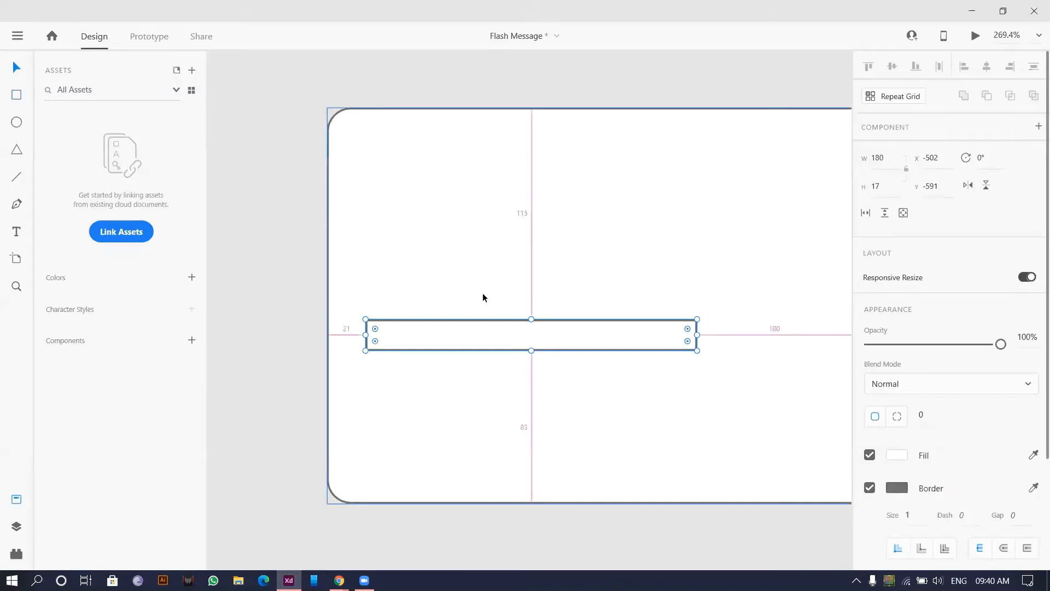
Step: Add a second row beneath the bar from two shortened copies, the left one 90 wide and the right one 77 wide
left_click_drag(486, 331, 489, 376)
left_click_drag(698, 383, 508, 383)
left_click_drag(434, 375, 616, 385)
left_click(467, 384)
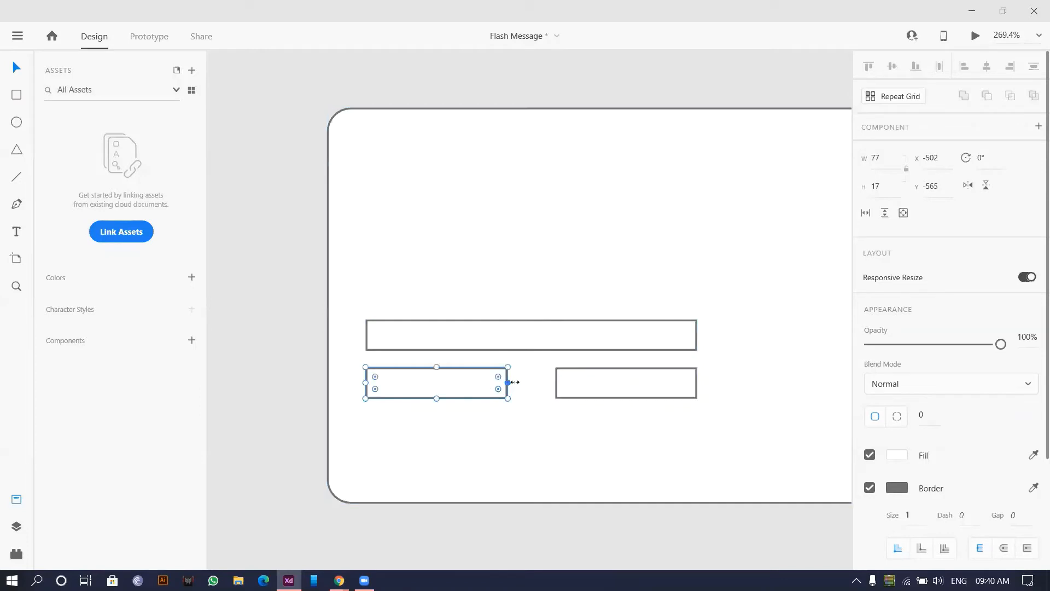
left_click_drag(509, 383, 532, 383)
Step: Duplicate the 90-wide bar downward as a third row at Y -539 and check the size of each bar
scroll(465, 411, "down", 2)
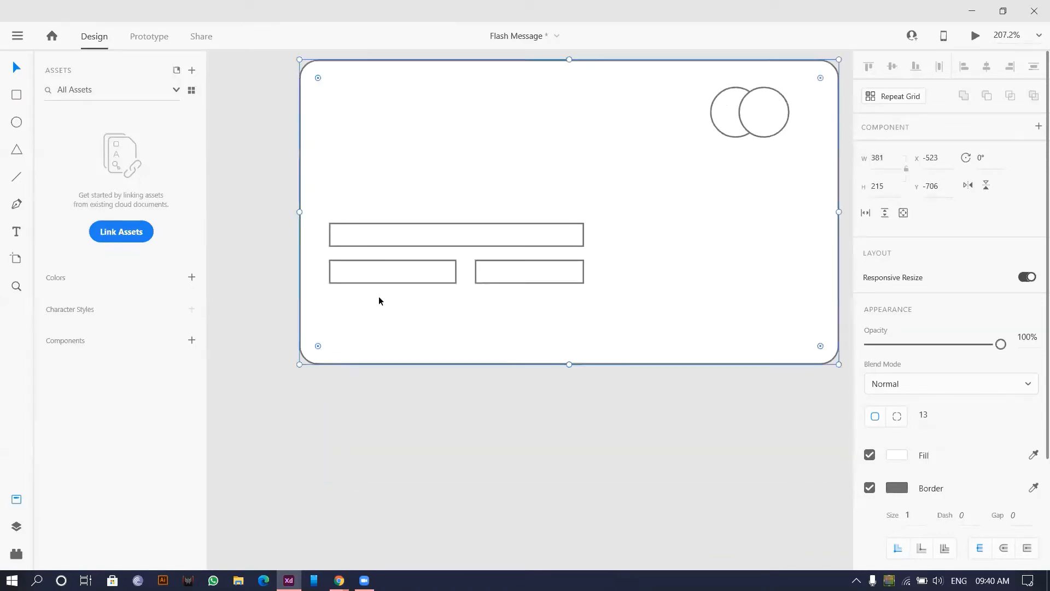
scroll(379, 300, "up", 4)
left_click_drag(415, 257, 411, 320)
left_click(503, 200)
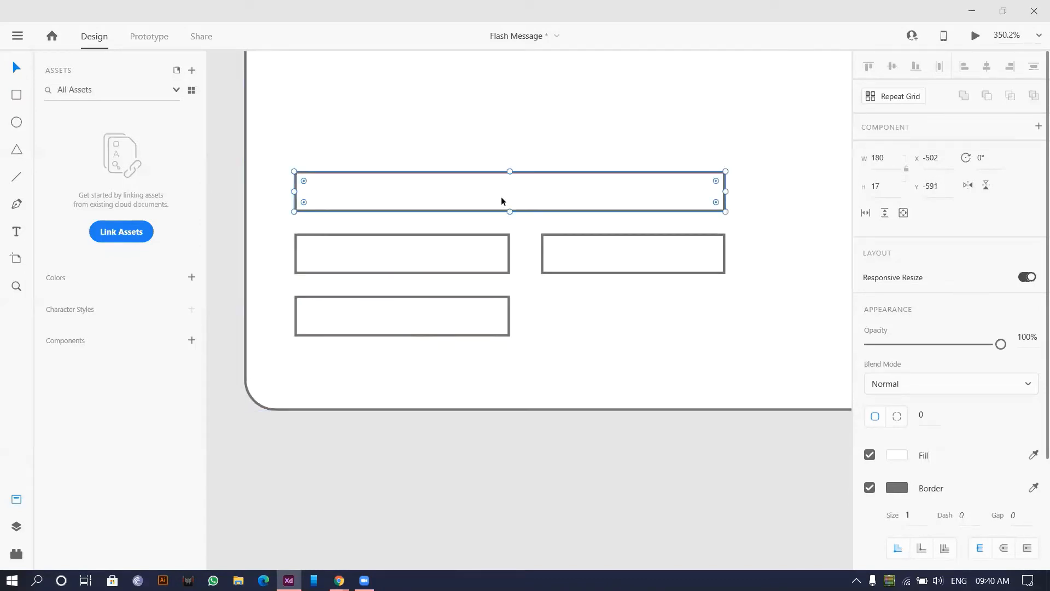
left_click(418, 244)
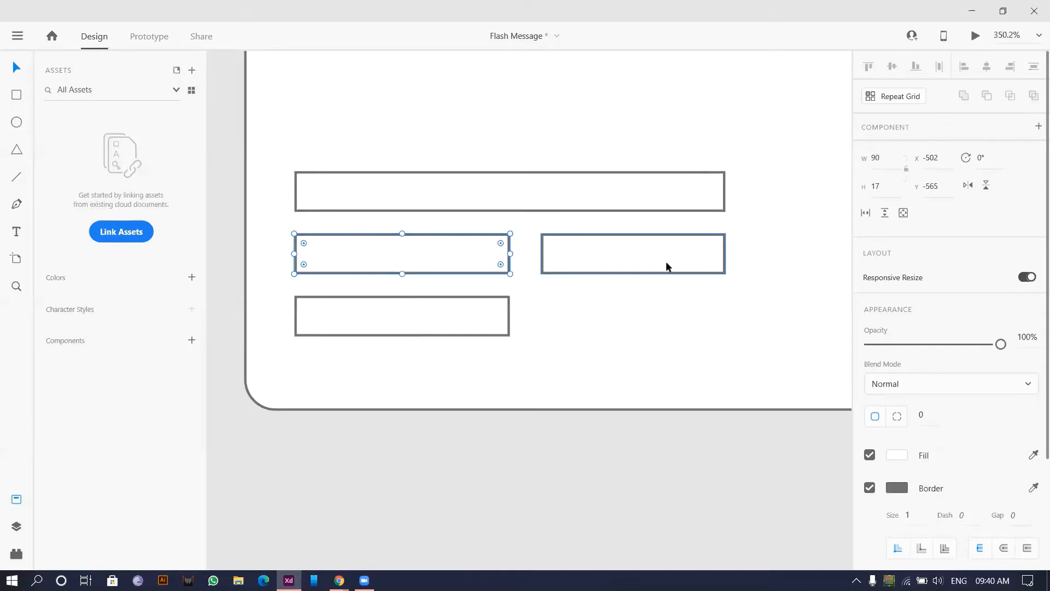
left_click(638, 260)
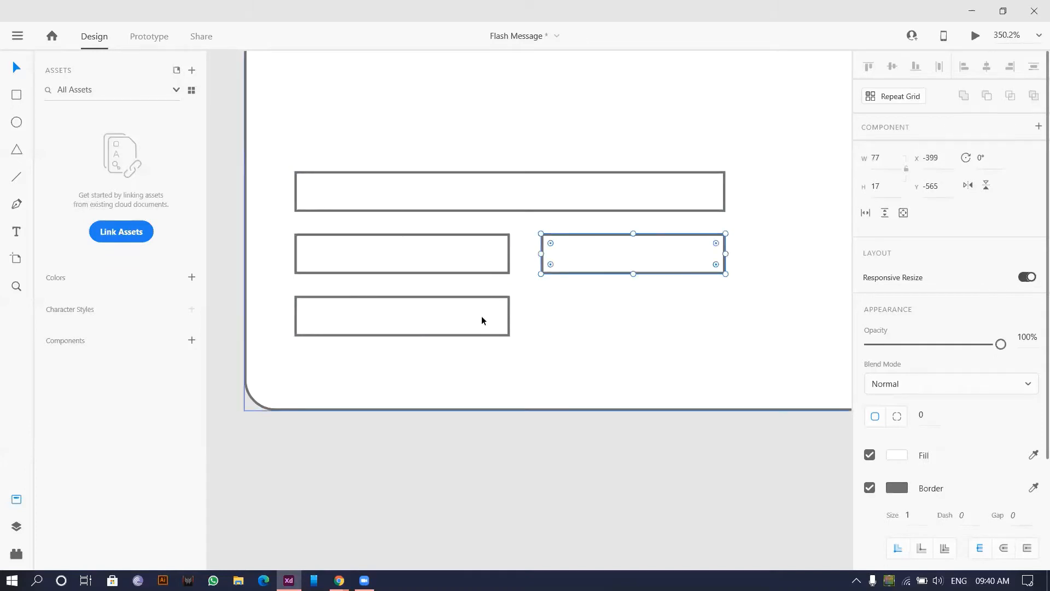
left_click(446, 323)
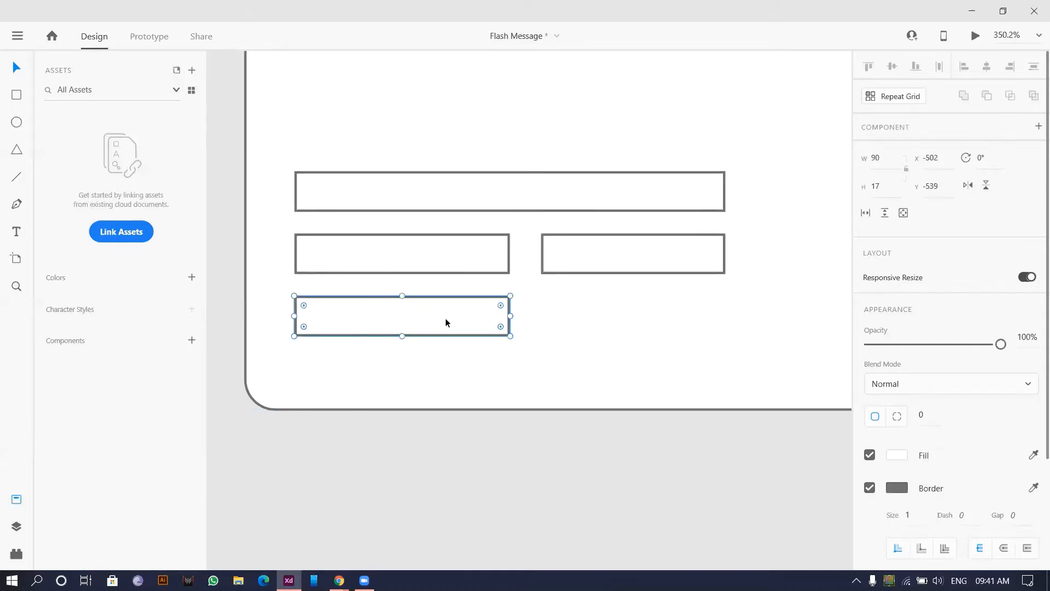
Step: Switch to the browser, skim the payment-failed illustrations, and search Google Images for "debit card" to study real card layouts
key("alt+Tab")
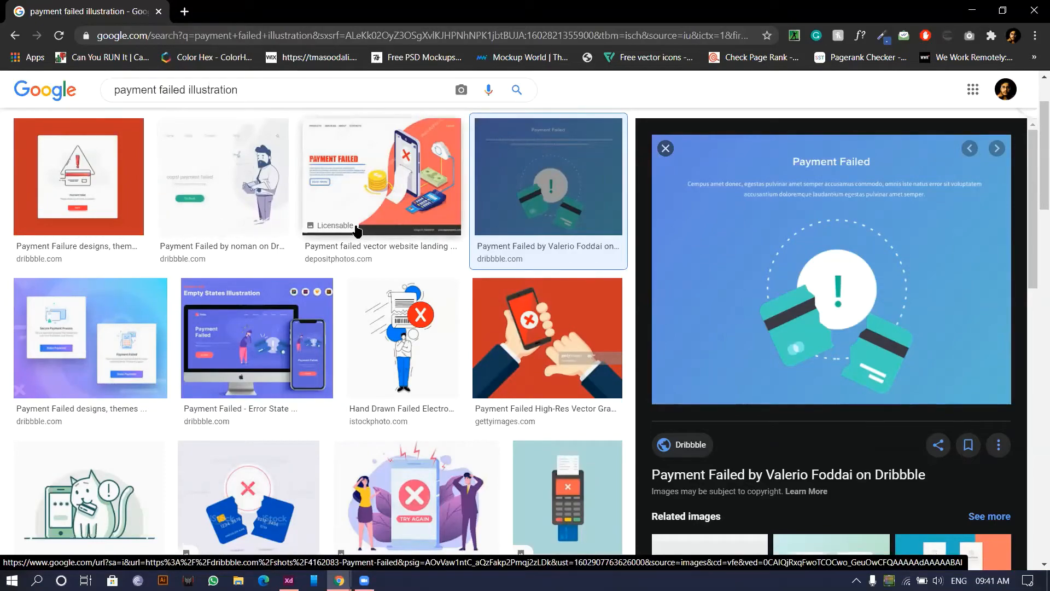
scroll(358, 230, "down", 8)
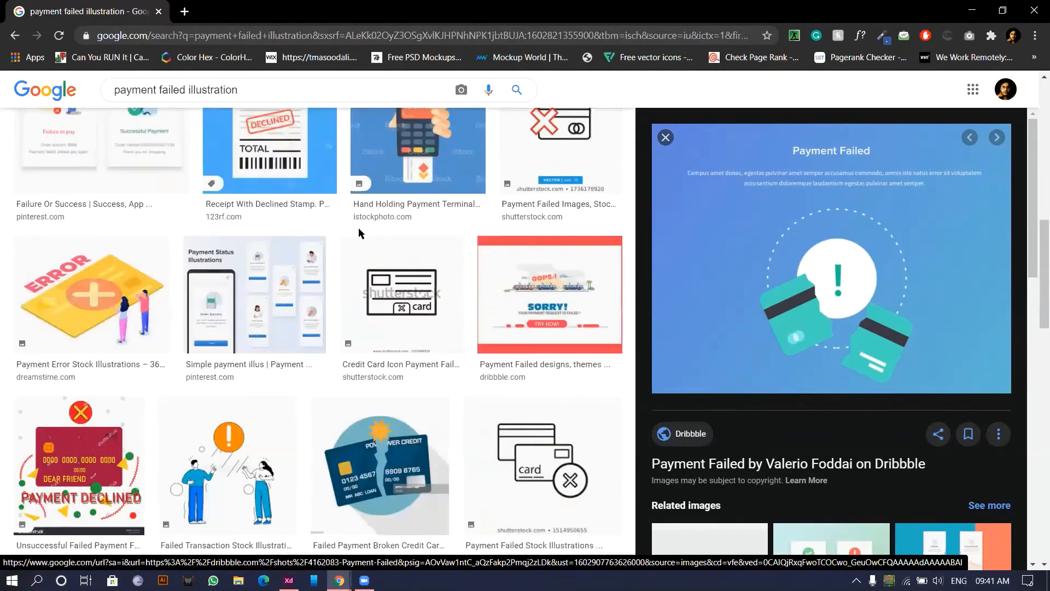
scroll(359, 228, "up", 3)
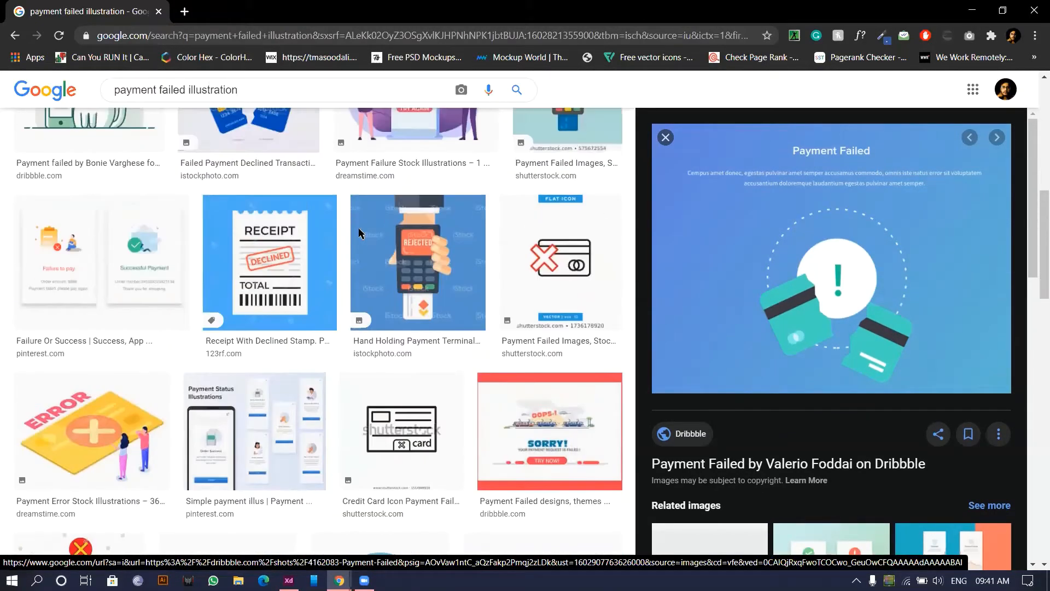
triple_click(162, 90)
type("ca")
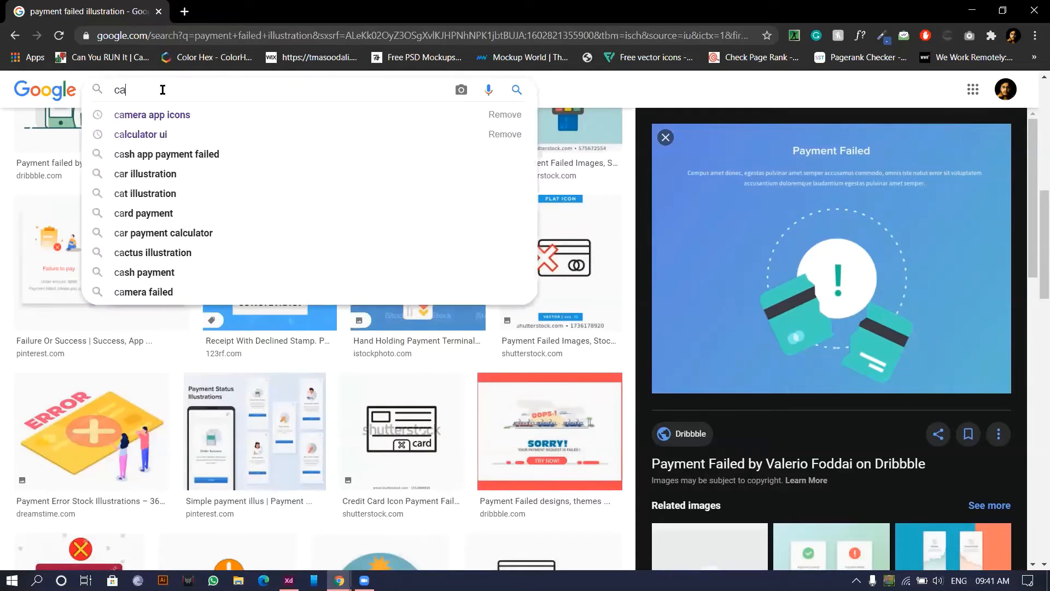
type("rd")
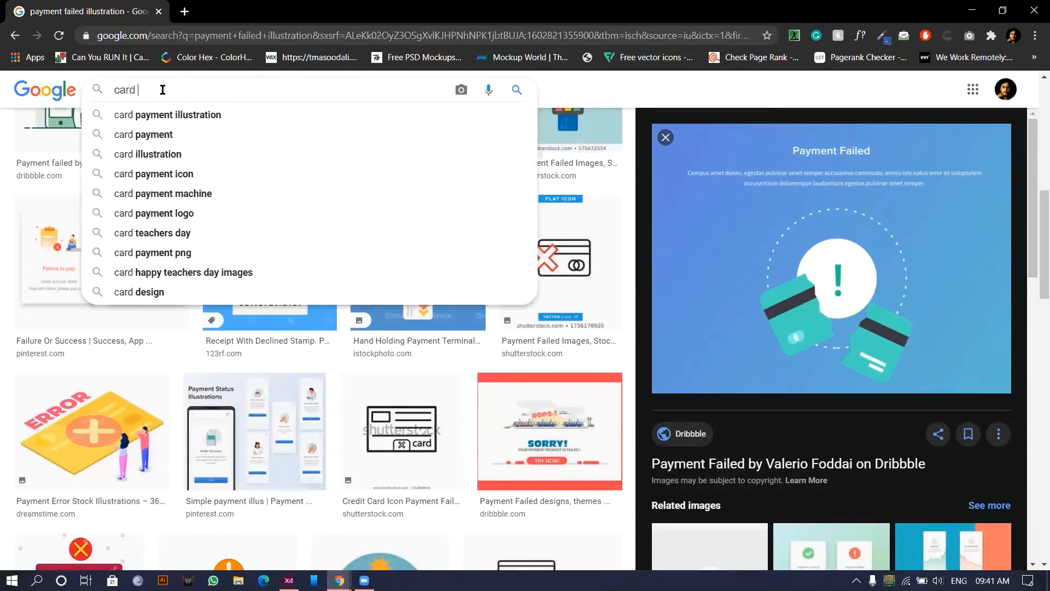
key("BackSpace")
key("BackSpace")
key("BackSpace")
key("BackSpace")
key("BackSpace")
type("de")
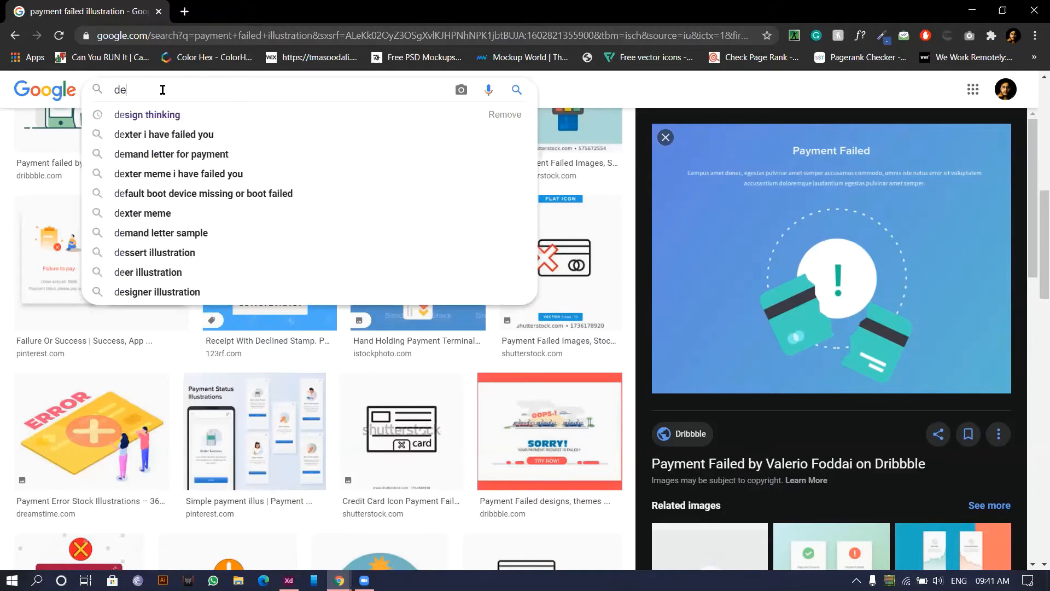
type("bit ca")
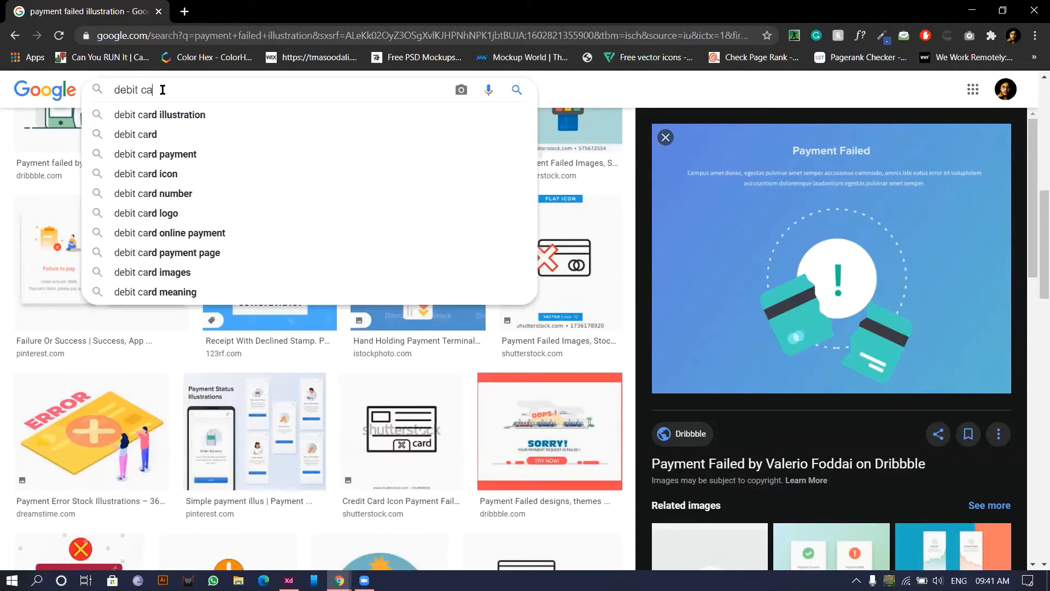
type("rd")
key("Return")
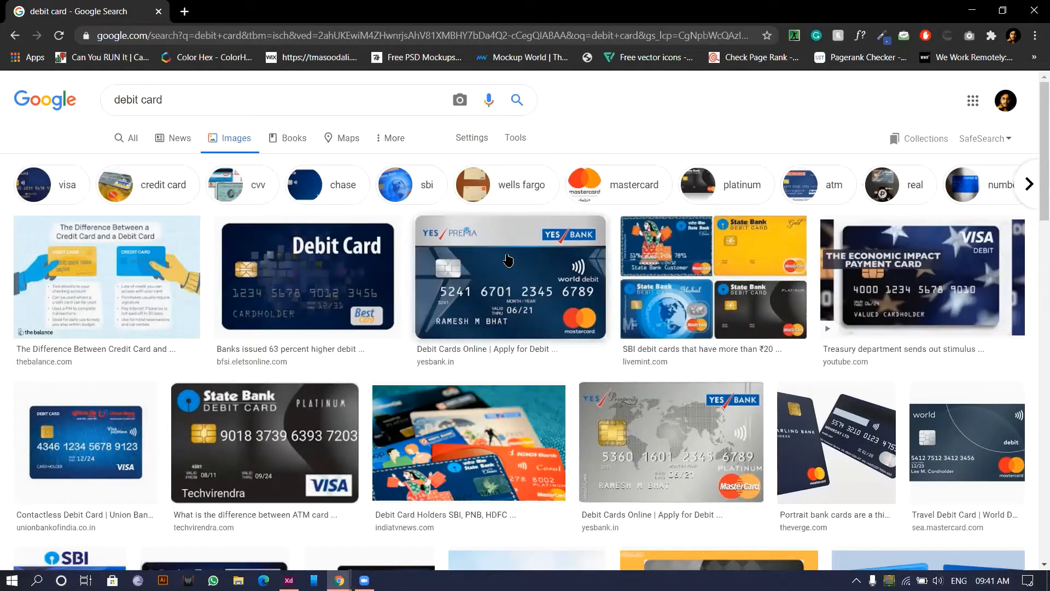
scroll(509, 250, "down", 8)
Step: Switch back to Adobe XD, extend the third-row bar to the right, and delete the right bar of the second row
key("alt+Tab")
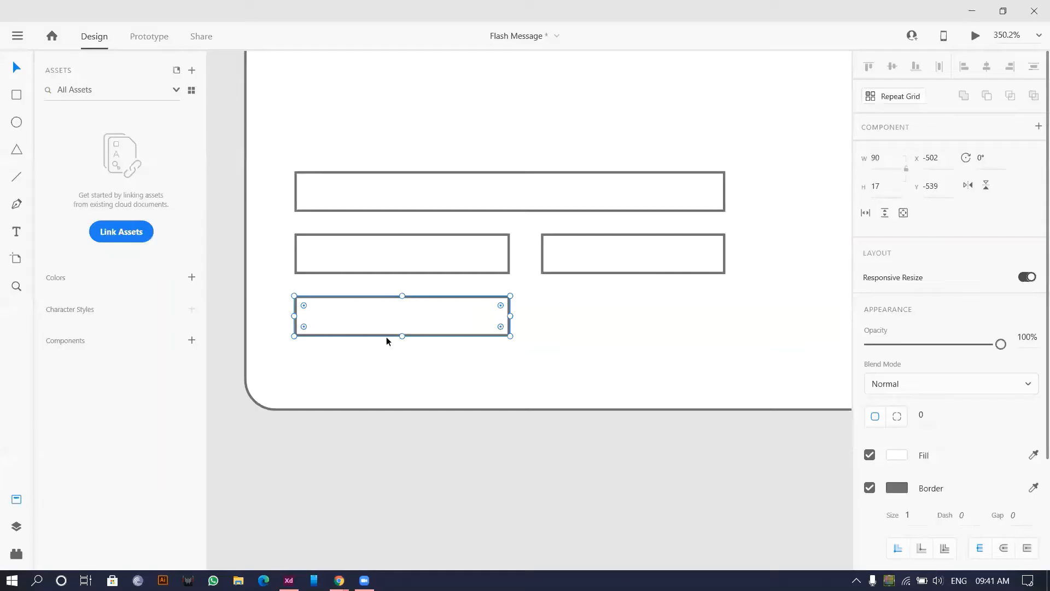
scroll(535, 286, "up", 1)
left_click(535, 295)
scroll(568, 293, "down", 3)
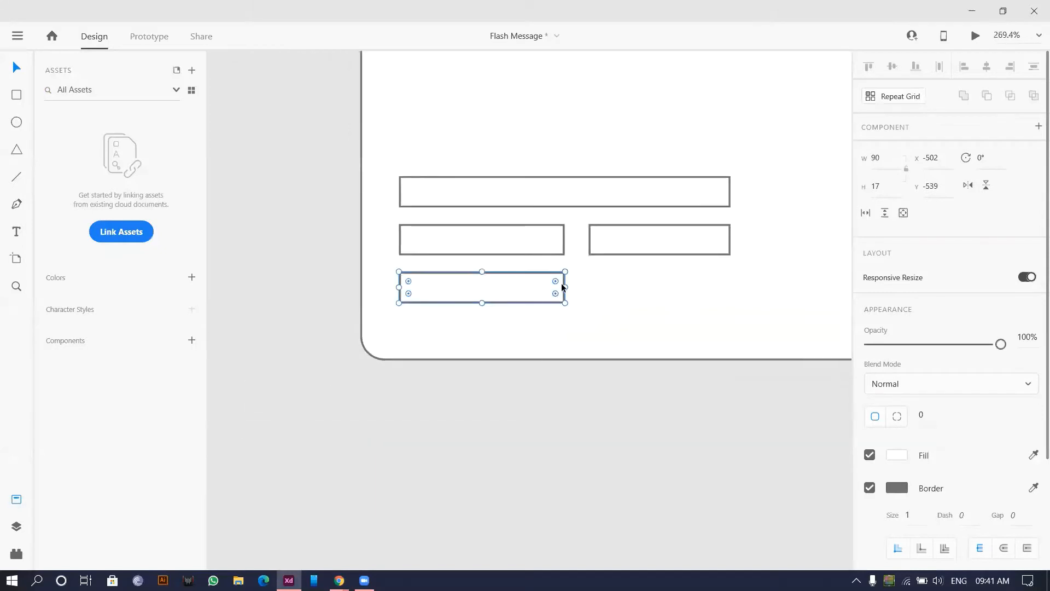
left_click_drag(565, 285, 627, 287)
left_click(719, 234)
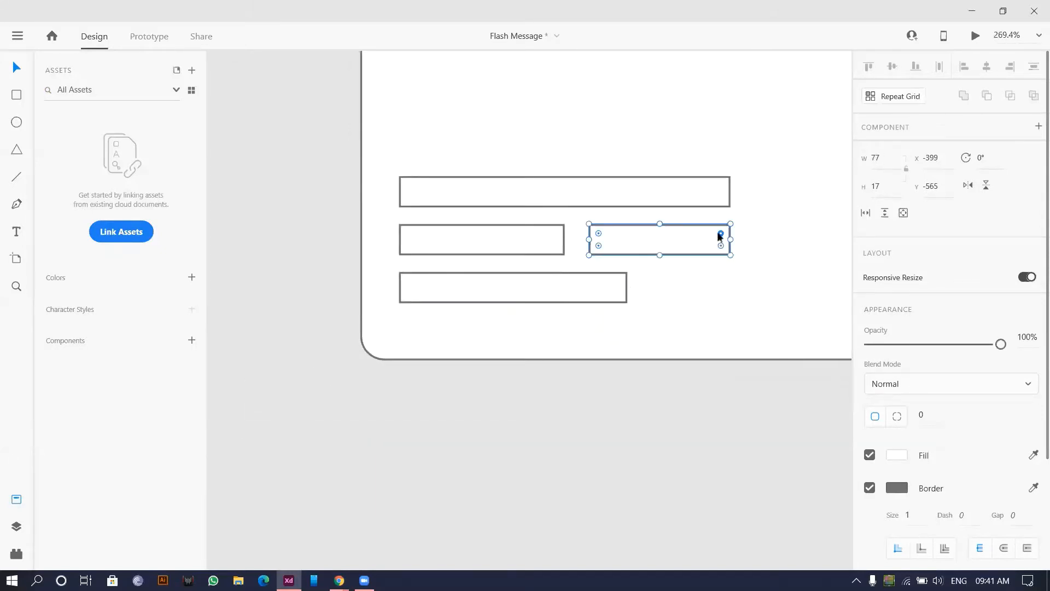
key("Delete")
Step: Round the corners of all three bars together so that their ends are fully rounded
left_click(452, 195)
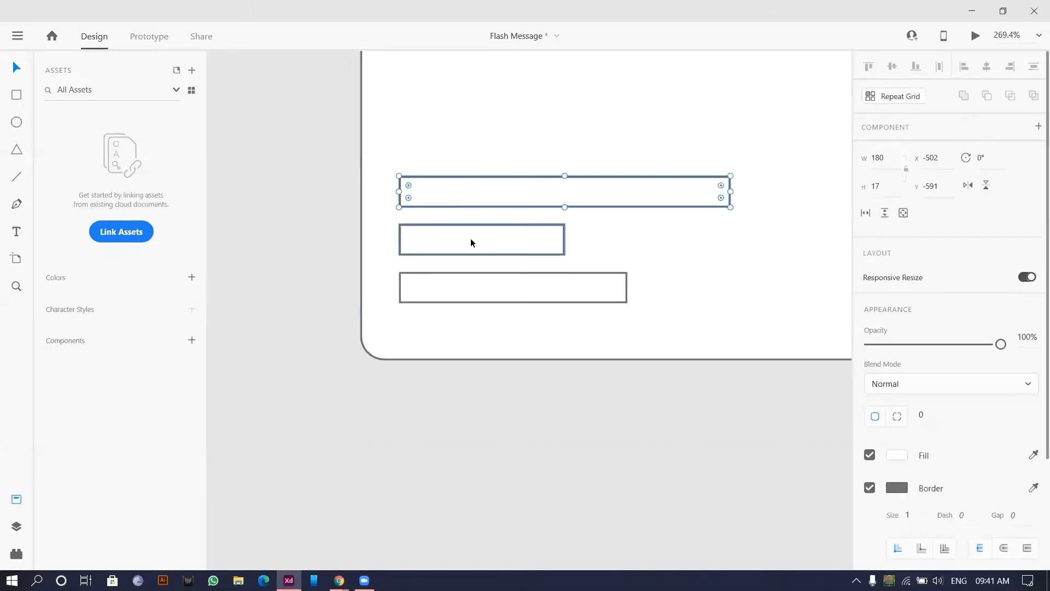
left_click(471, 241, "shift")
left_click(471, 290, "shift")
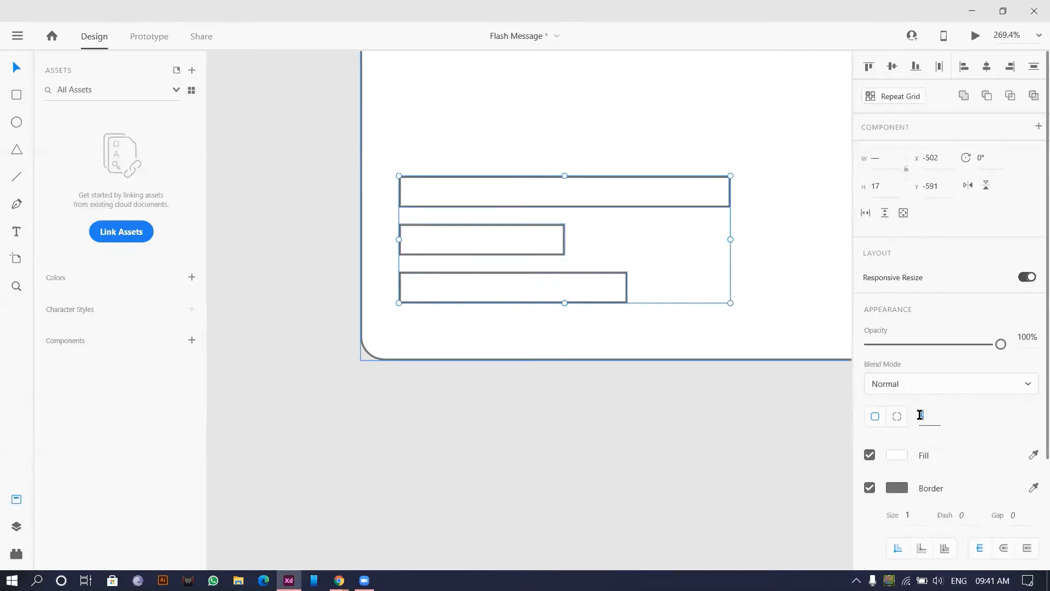
key("Return")
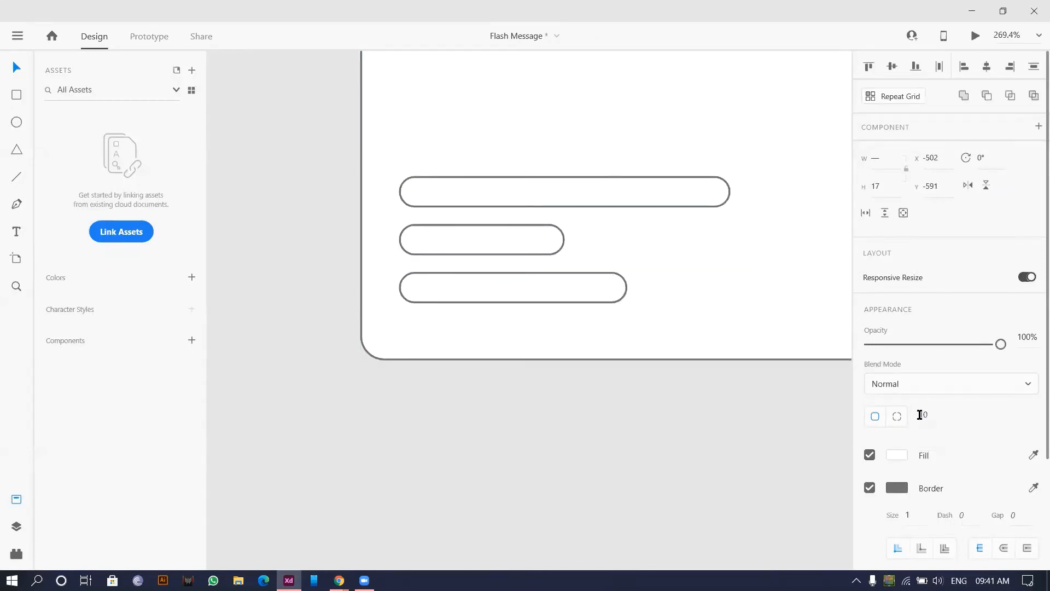
left_click(373, 369)
Step: Examine the card with circles and bars up close and side by side with the striped card
scroll(373, 367, "down", 5)
left_click_drag(426, 346, 342, 354)
scroll(384, 339, "up", 3)
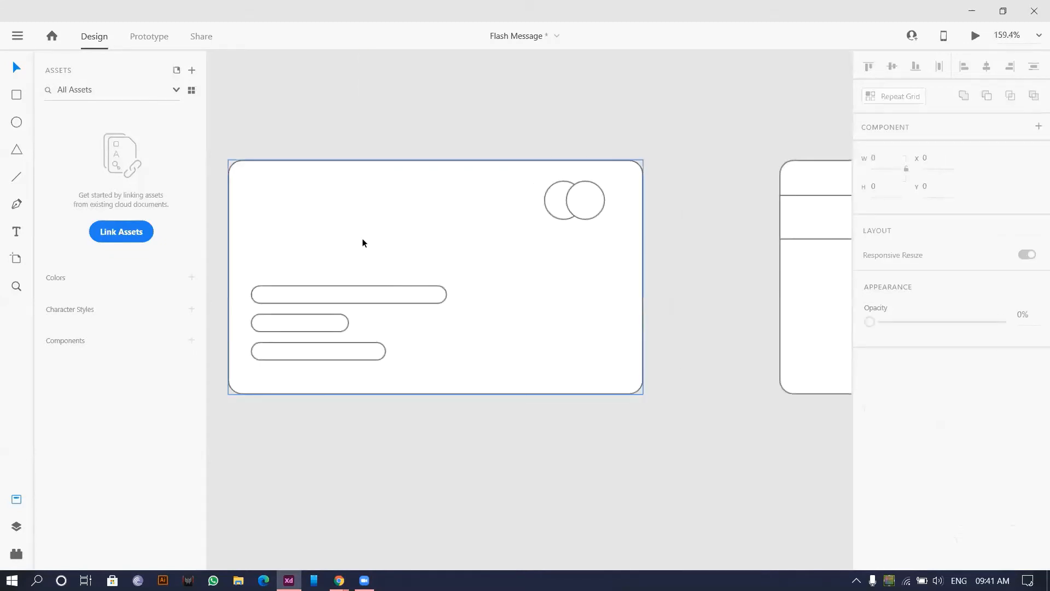
scroll(365, 242, "down", 2)
scroll(548, 211, "down", 2)
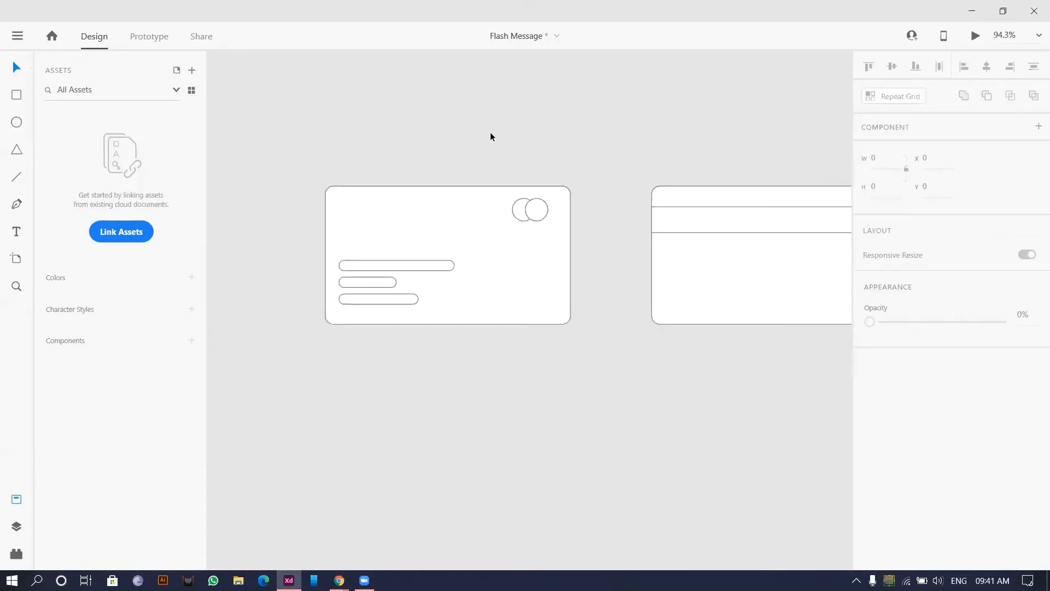
left_click_drag(492, 143, 463, 139)
scroll(515, 218, "up", 1)
scroll(517, 220, "up", 2)
scroll(241, 110, "down", 2)
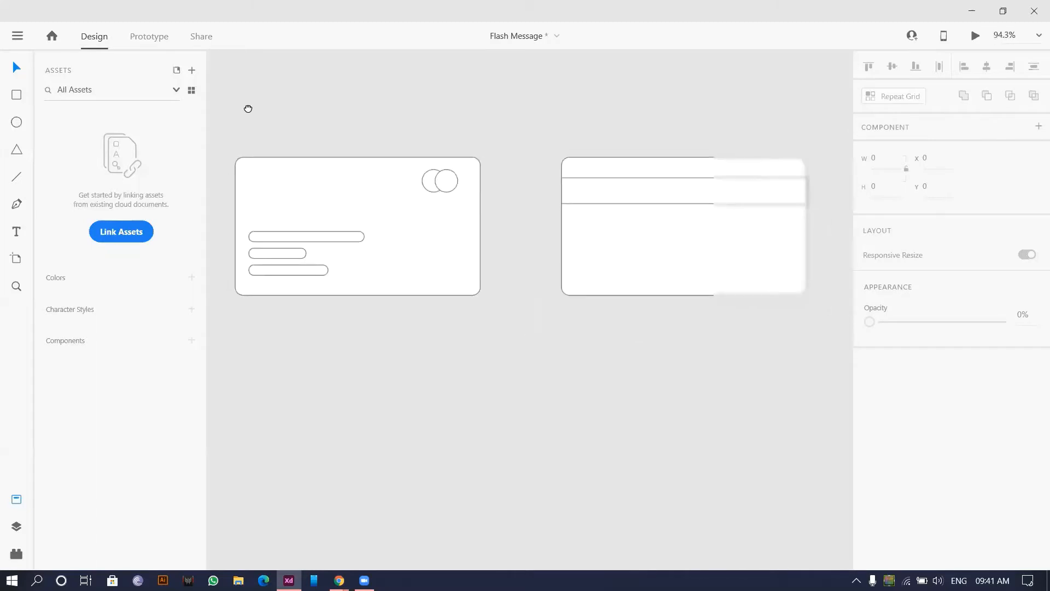
left_click_drag(248, 107, 258, 106)
Step: Fill the card with circles and bars with a blue linear gradient running from #6D80FF to #374080
left_click(269, 178)
left_click(897, 456)
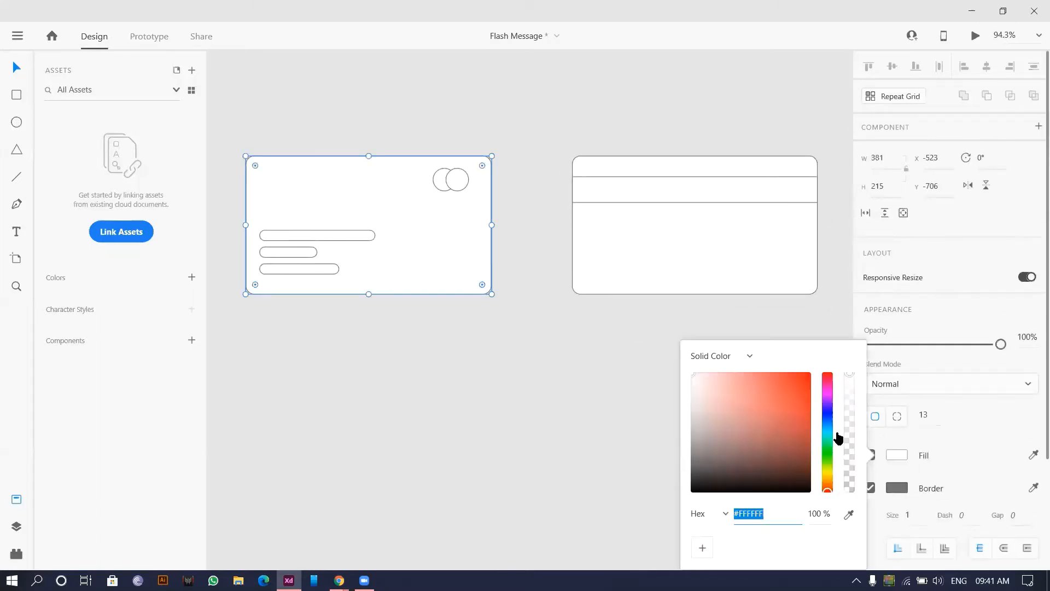
left_click_drag(826, 440, 827, 418)
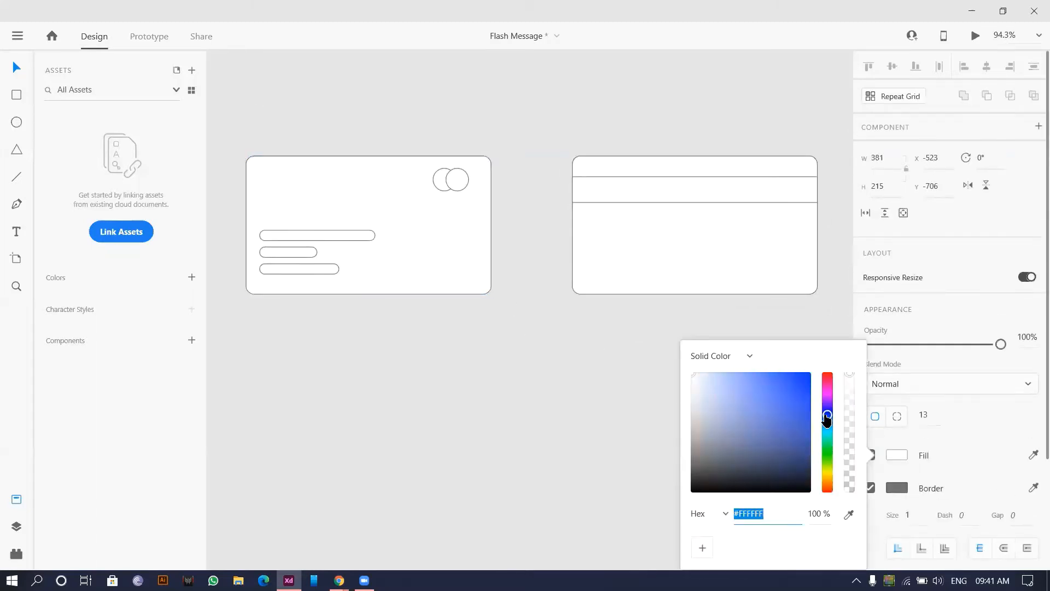
left_click_drag(752, 381, 759, 358)
left_click(741, 359)
left_click(714, 399)
left_click(513, 358)
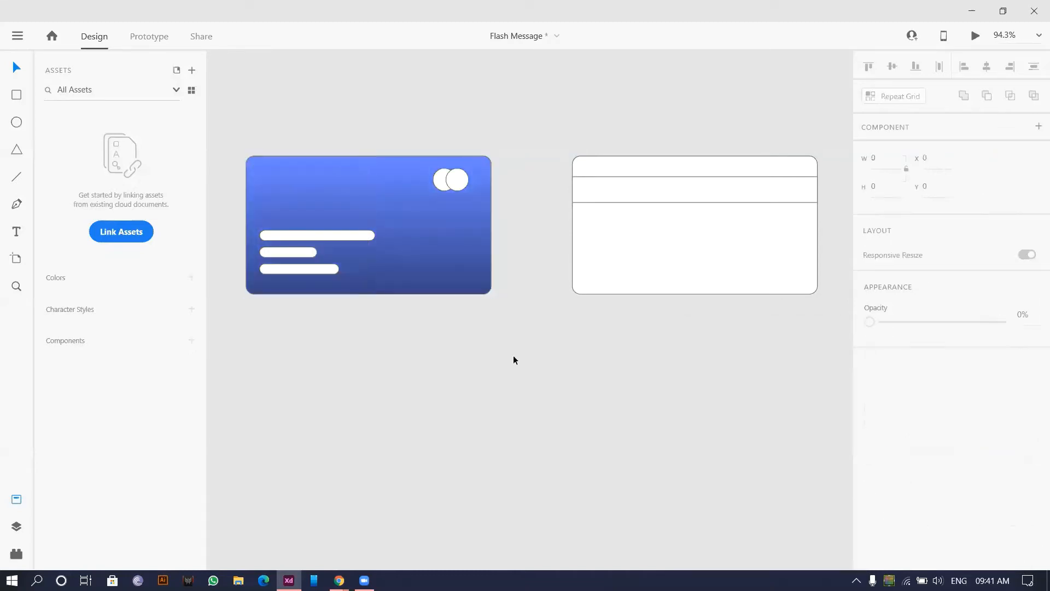
Step: Remove the blue card's border and run its gradient diagonally from the top-left corner to the bottom-right corner
left_click(360, 192)
left_click(869, 487)
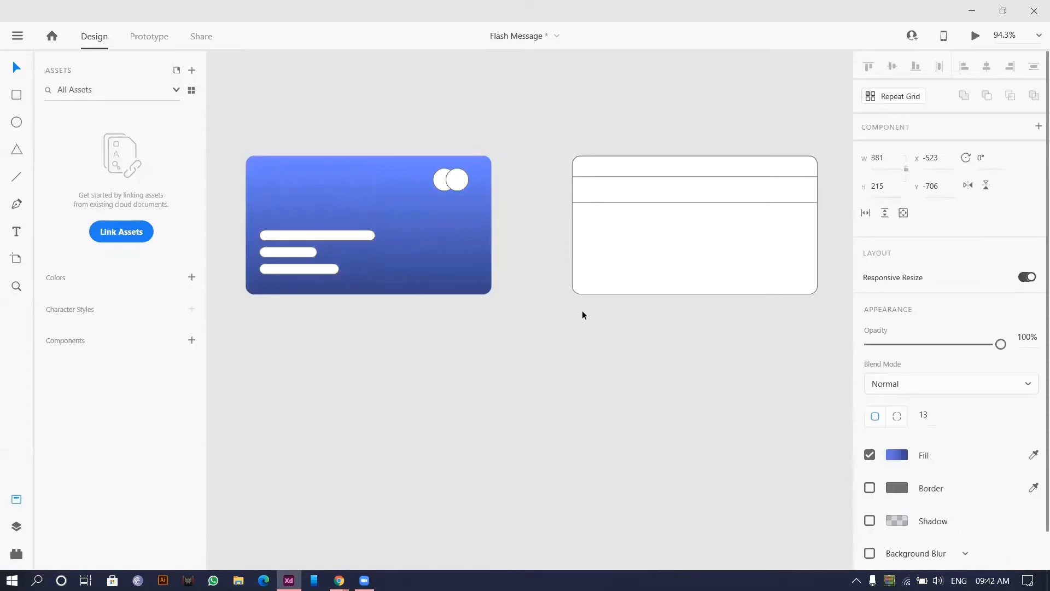
left_click(897, 457)
left_click_drag(368, 156, 252, 162)
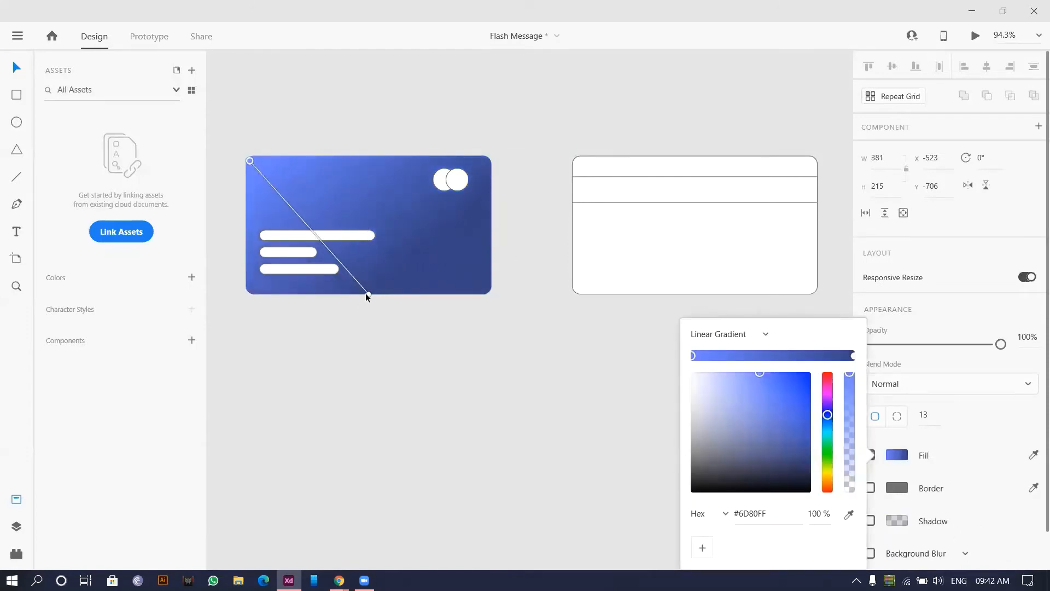
left_click_drag(368, 294, 486, 291)
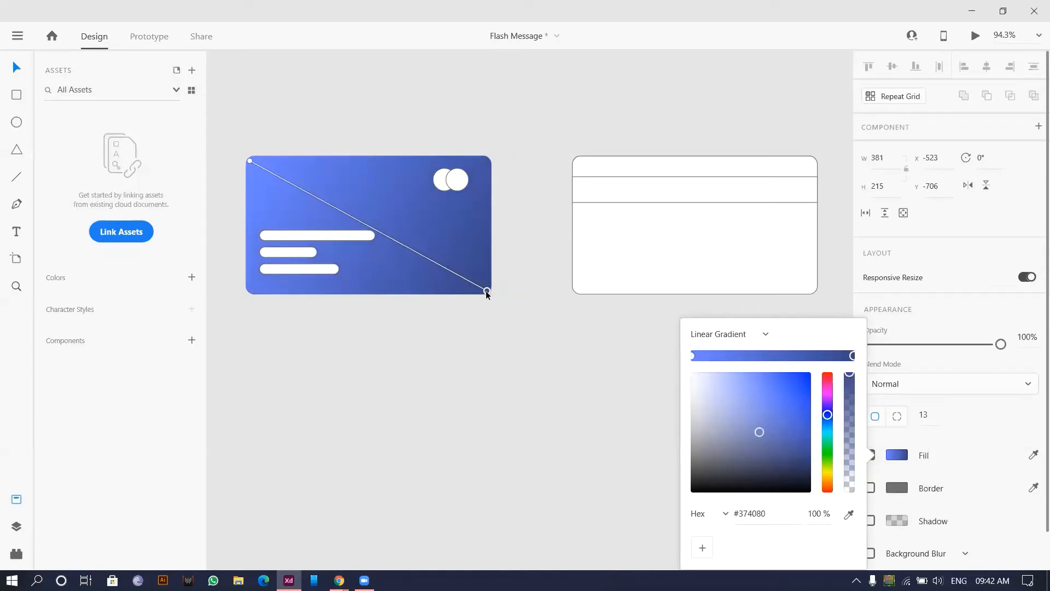
left_click(530, 128)
Step: Fill the right one of the two overlapping circles on the blue card with a solid orange-red
scroll(529, 127, "down", 2)
scroll(529, 129, "up", 5)
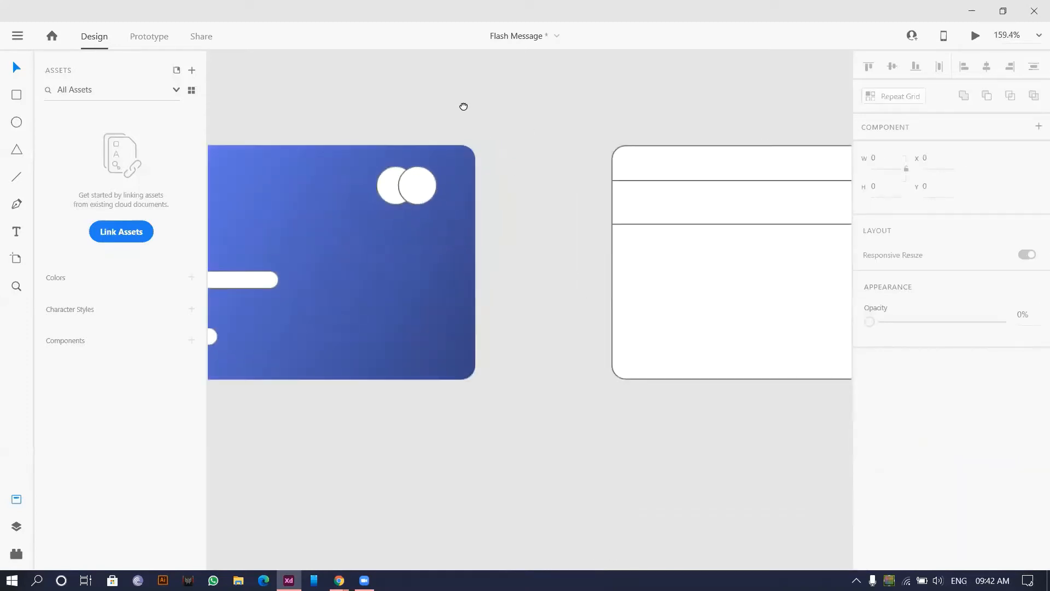
left_click_drag(463, 106, 564, 112)
left_click(526, 190)
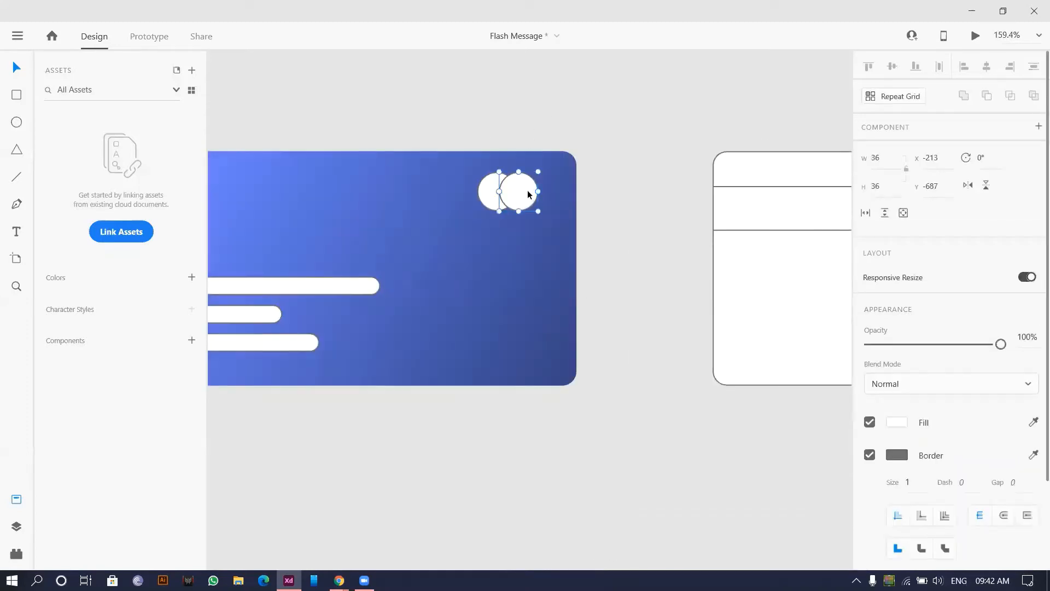
left_click(896, 425)
left_click(775, 342)
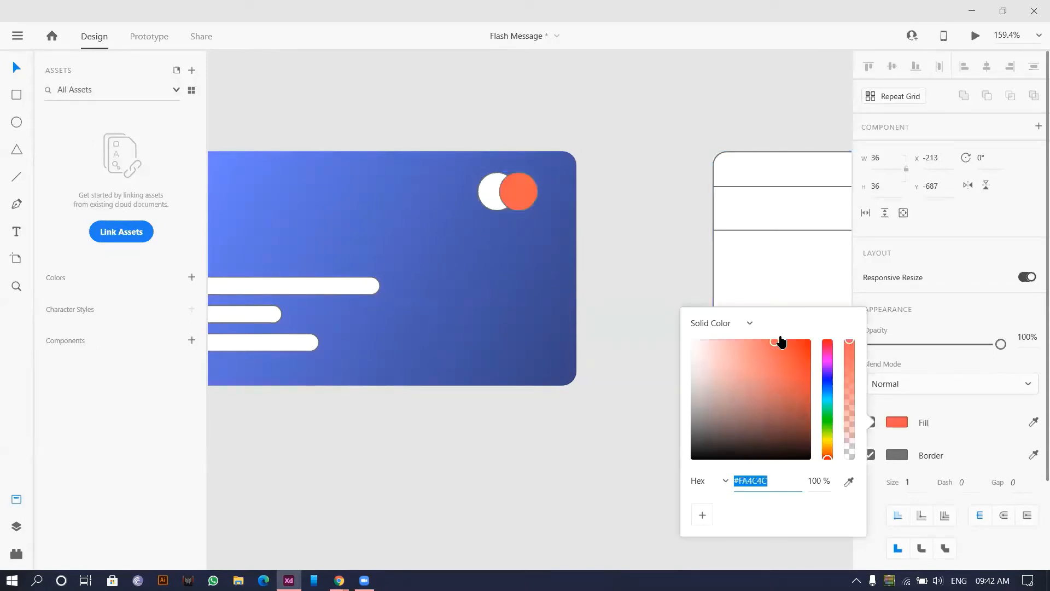
left_click(881, 450)
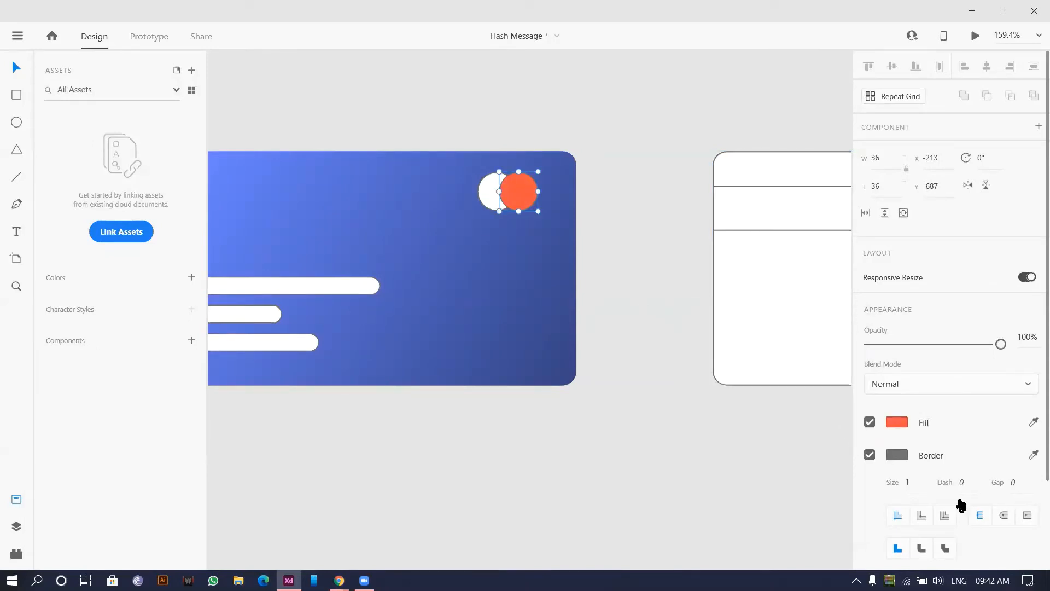
Step: Remove the orange-red circle's border and fill the other overlapping circle on the blue card with solid yellow
left_click(868, 456)
left_click(490, 196)
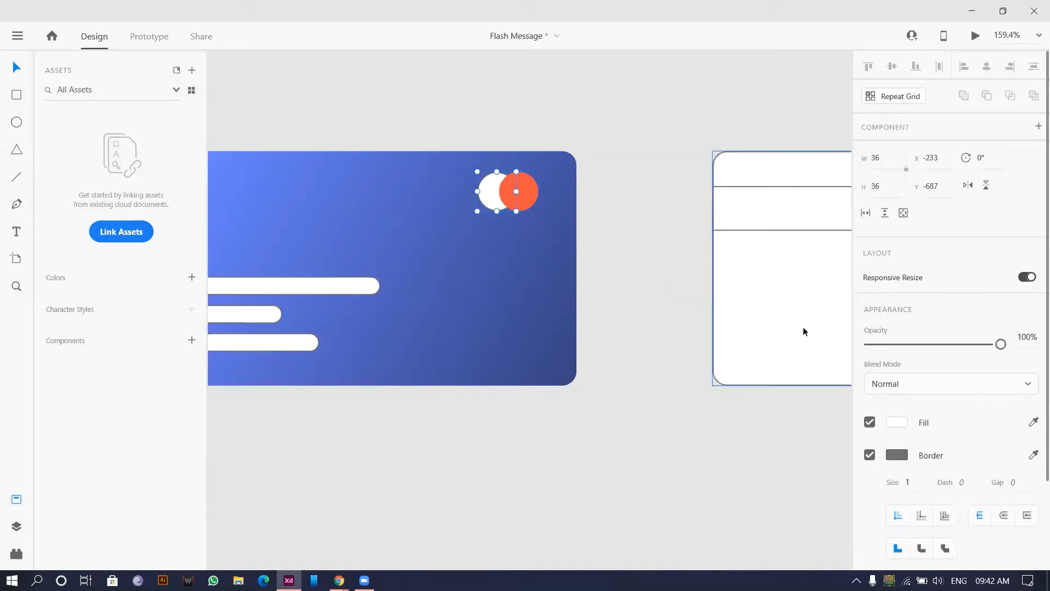
left_click(897, 422)
left_click(826, 432)
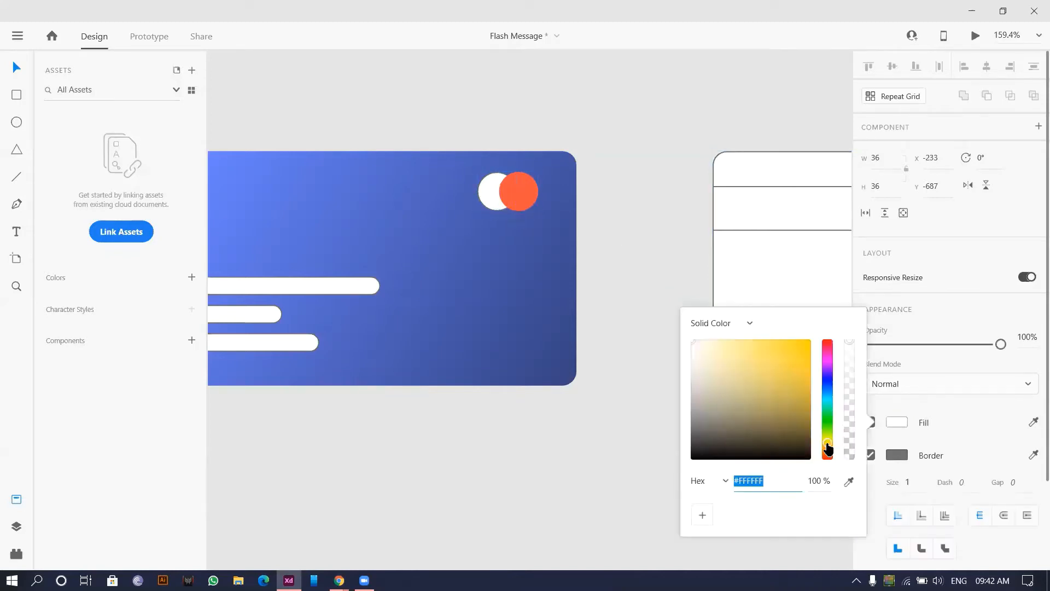
left_click(490, 231)
Step: Lower the opacity of both overlapping circles together so they turn semi-transparent
left_click(523, 193)
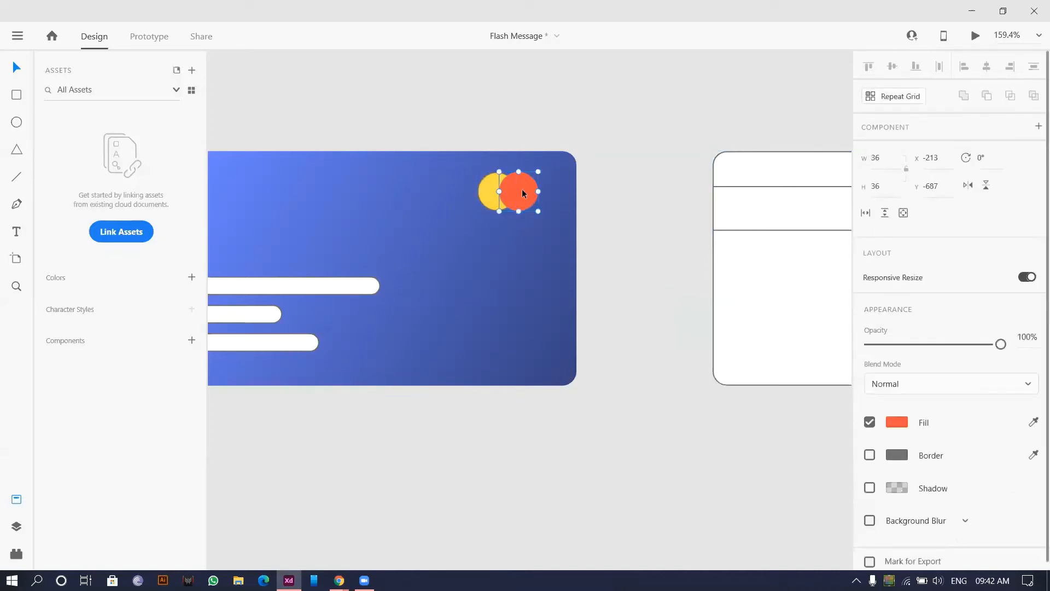
left_click(488, 193, "shift")
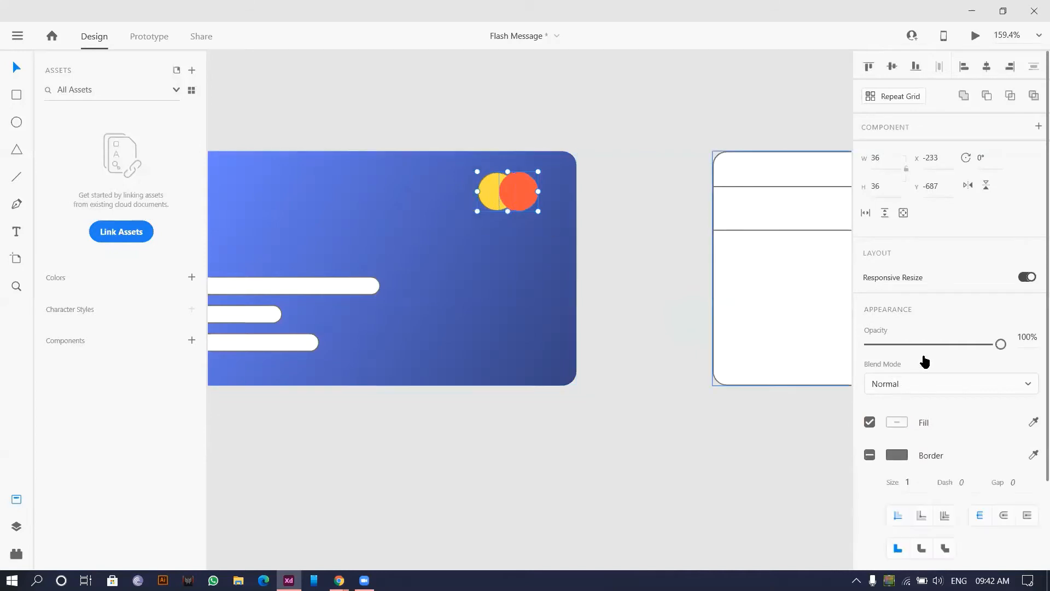
left_click(929, 344)
left_click_drag(924, 348, 923, 348)
left_click(715, 273)
Step: Remove the borders from the blue card's three white bars and lower their opacity to 25%
scroll(706, 265, "down", 5)
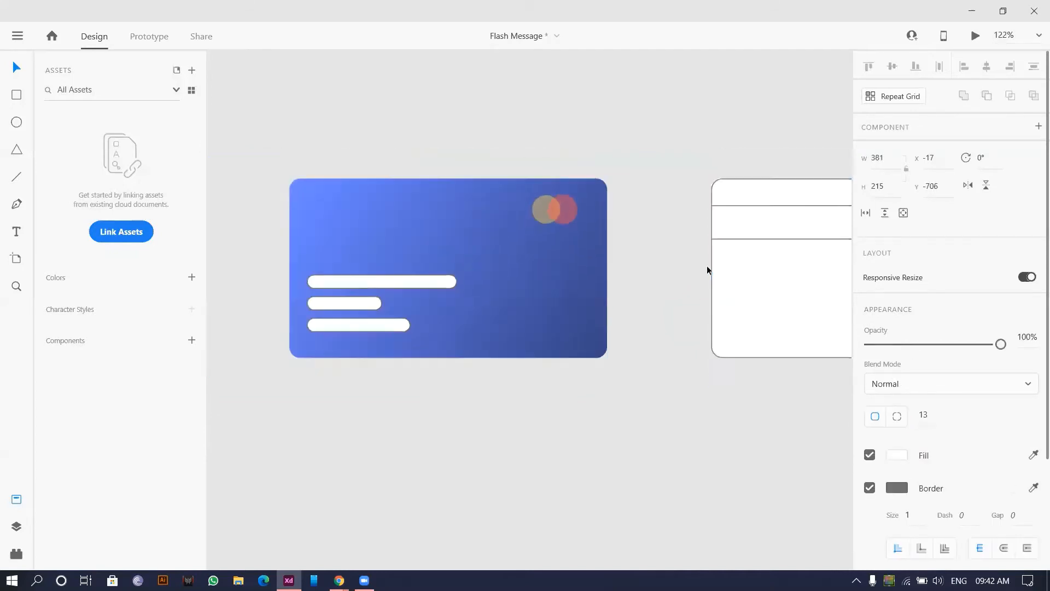
scroll(412, 326, "up", 1)
scroll(412, 329, "up", 5)
left_click(450, 276)
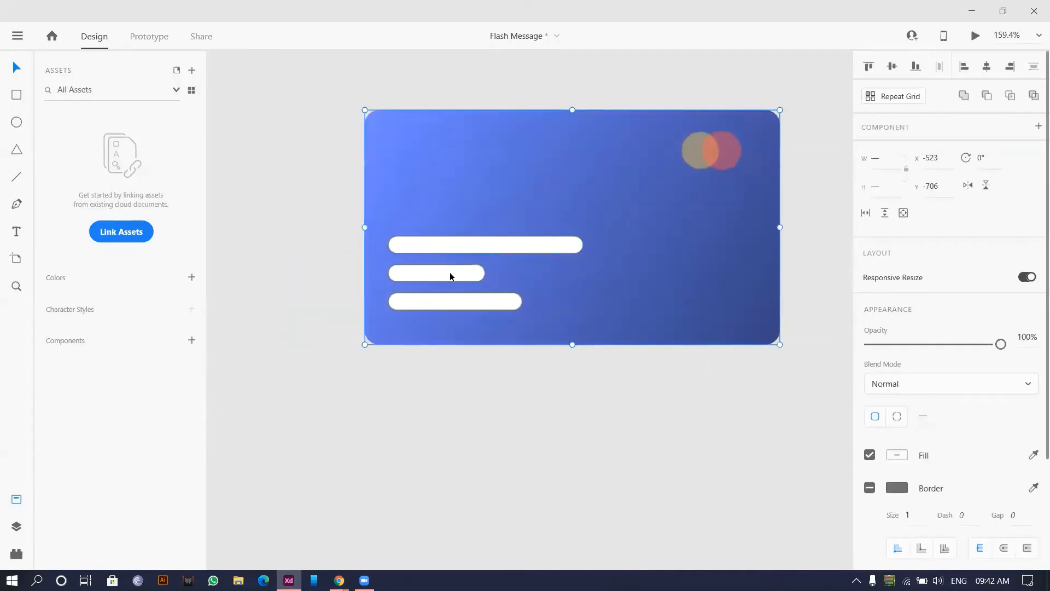
left_click(601, 271, "shift")
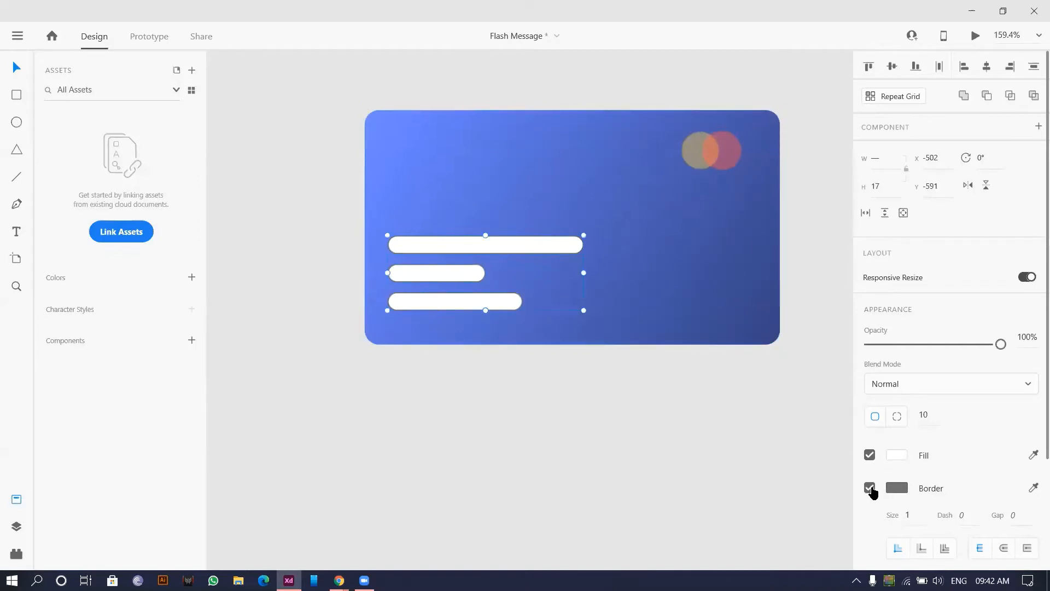
left_click(869, 488)
left_click_drag(985, 347, 902, 359)
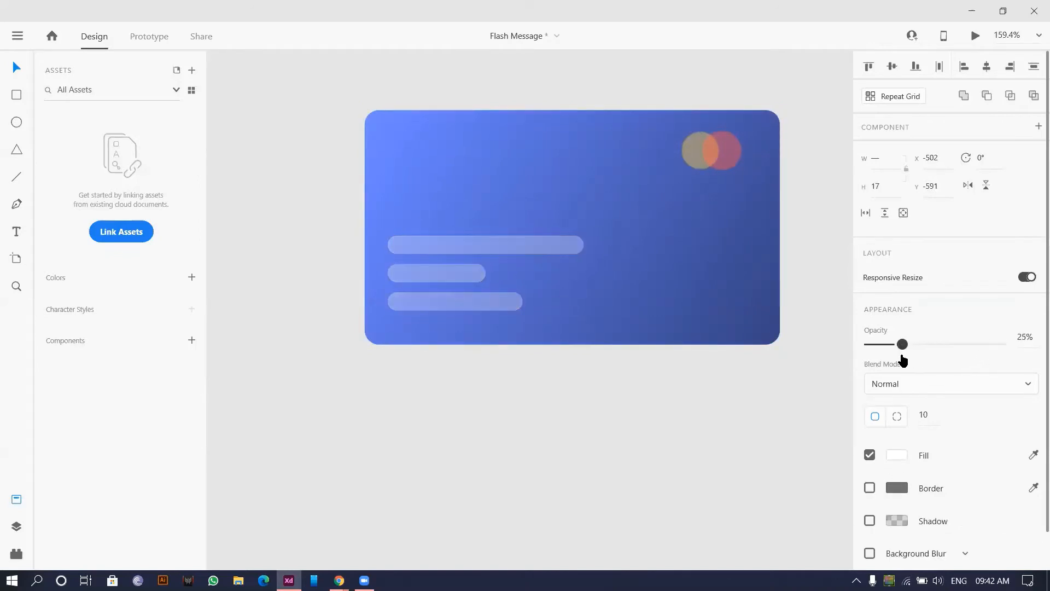
left_click(452, 405)
Step: Delete the white striped card beside the blue card
scroll(468, 409, "down", 8)
scroll(492, 406, "up", 6)
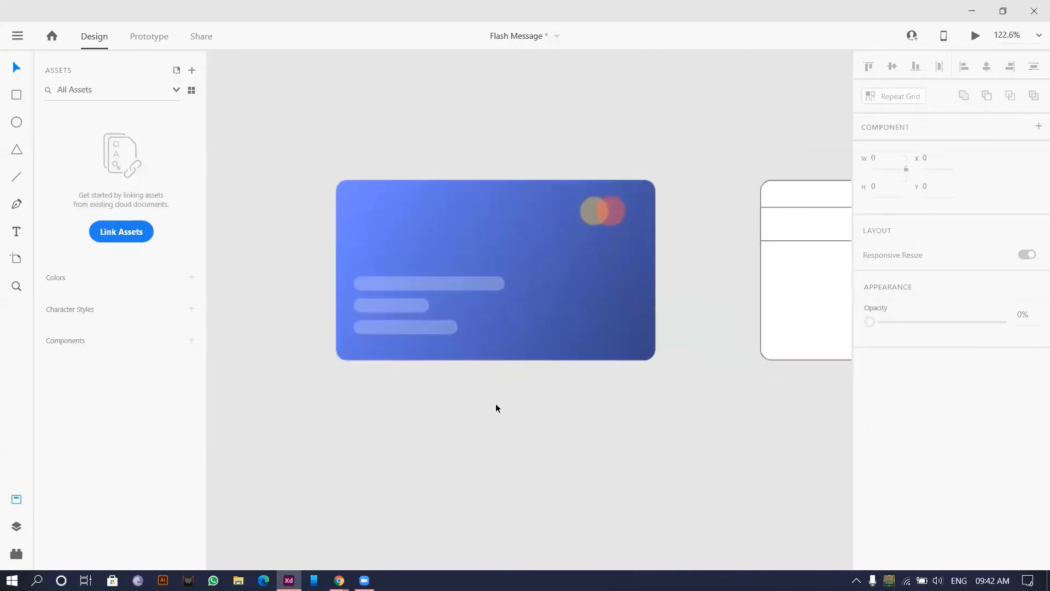
scroll(574, 302, "down", 5)
scroll(585, 279, "up", 3)
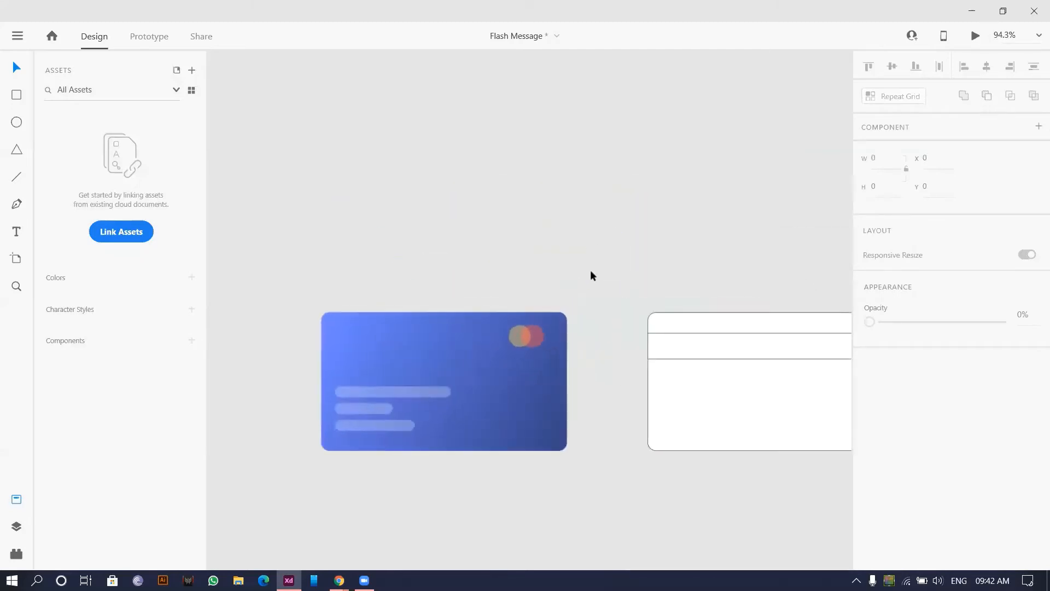
left_click_drag(590, 276, 763, 490)
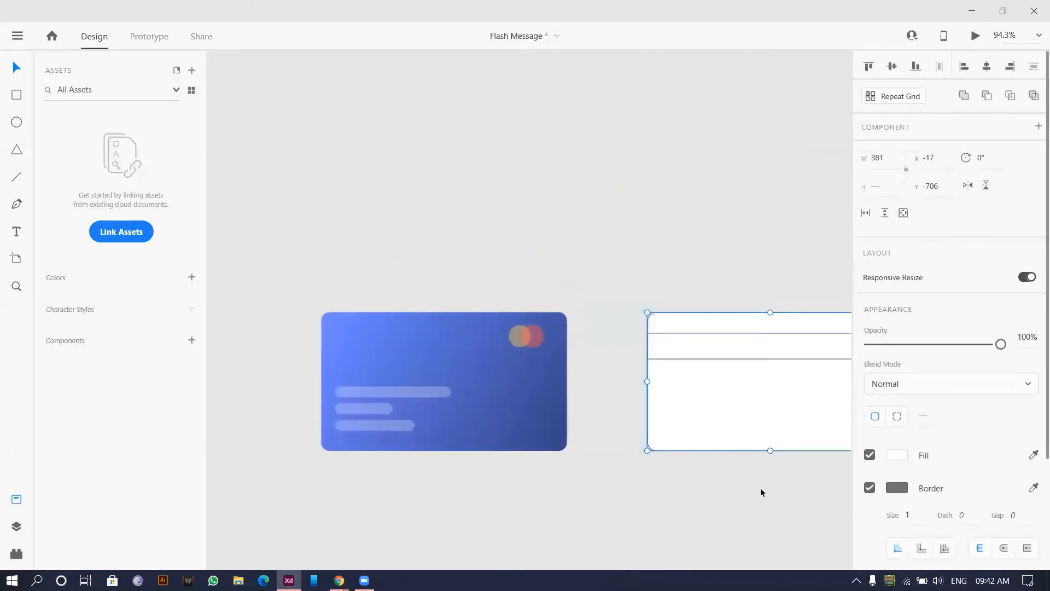
key("Delete")
left_click(566, 444)
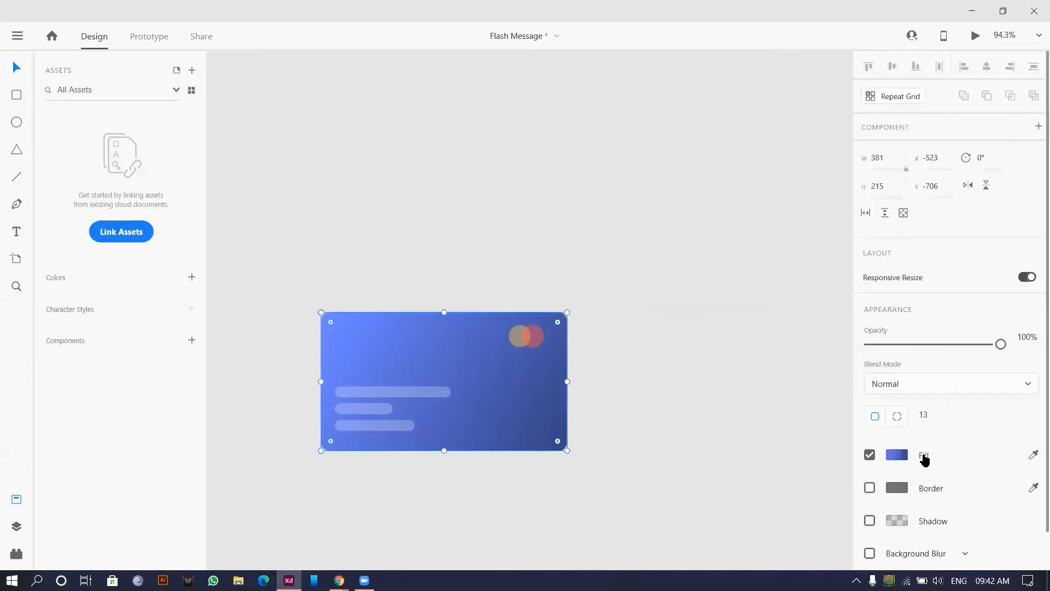
left_click(565, 249)
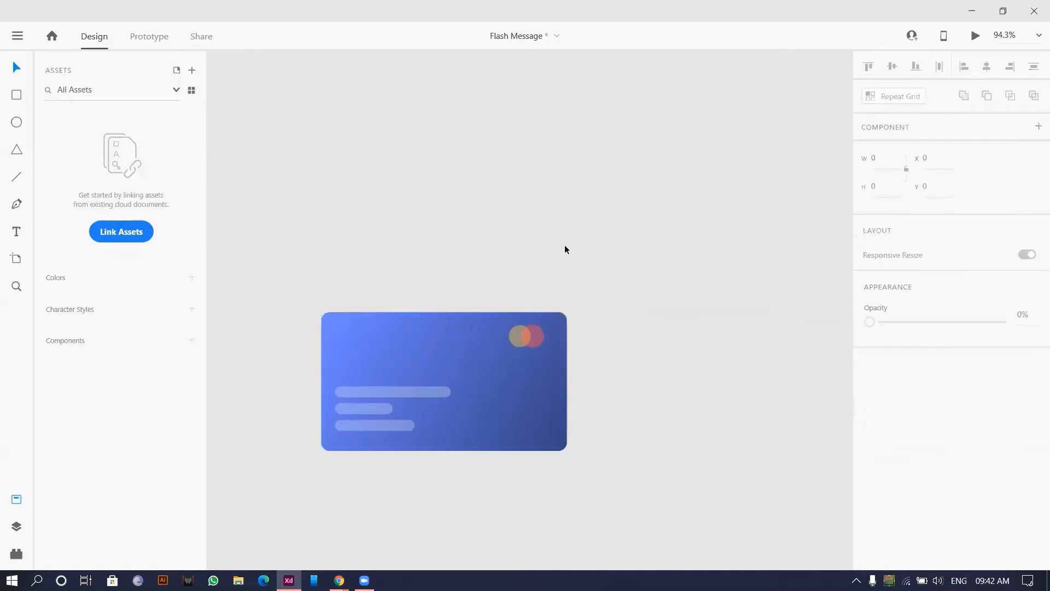
Step: Place a copy of the whole blue card above and to the right of the original and group its parts
scroll(323, 239, "down", 3)
left_click_drag(273, 223, 489, 422)
left_click_drag(415, 352, 558, 143, "alt")
scroll(485, 295, "up", 3)
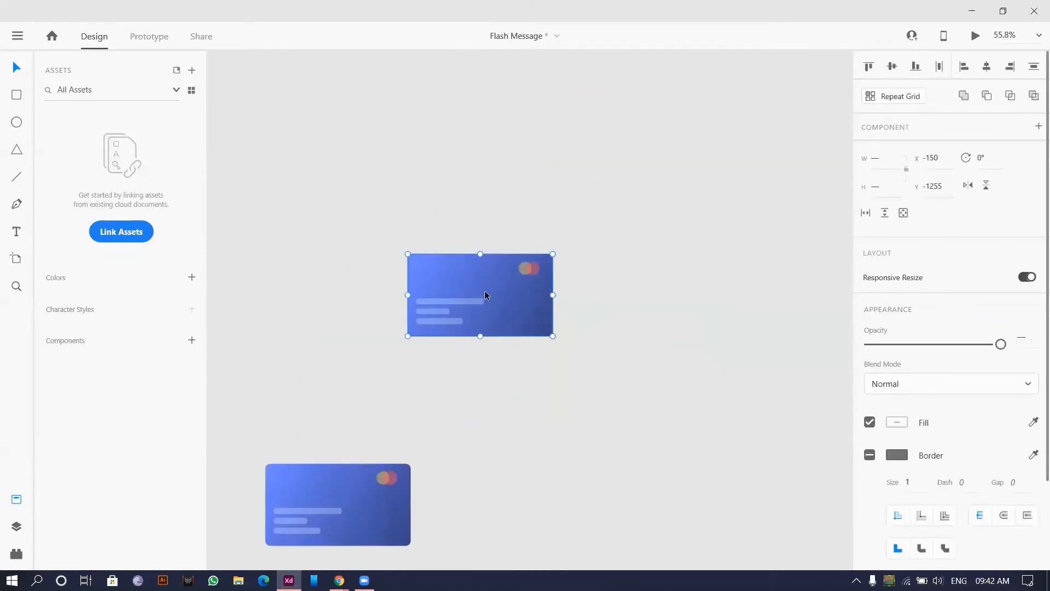
scroll(486, 275, "up", 4)
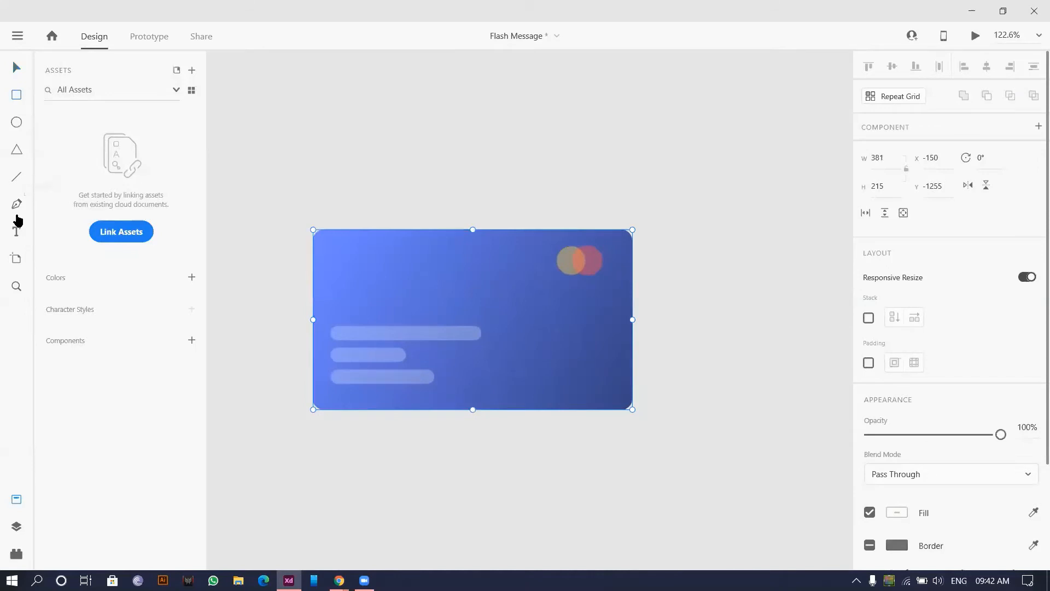
Step: Draw a closed Pen path around the right part of the copied card, with a jagged edge crossing the card from top to bottom
left_click(16, 204)
left_click(442, 151)
left_click(432, 190)
left_click(449, 206)
left_click_drag(446, 251, 445, 309)
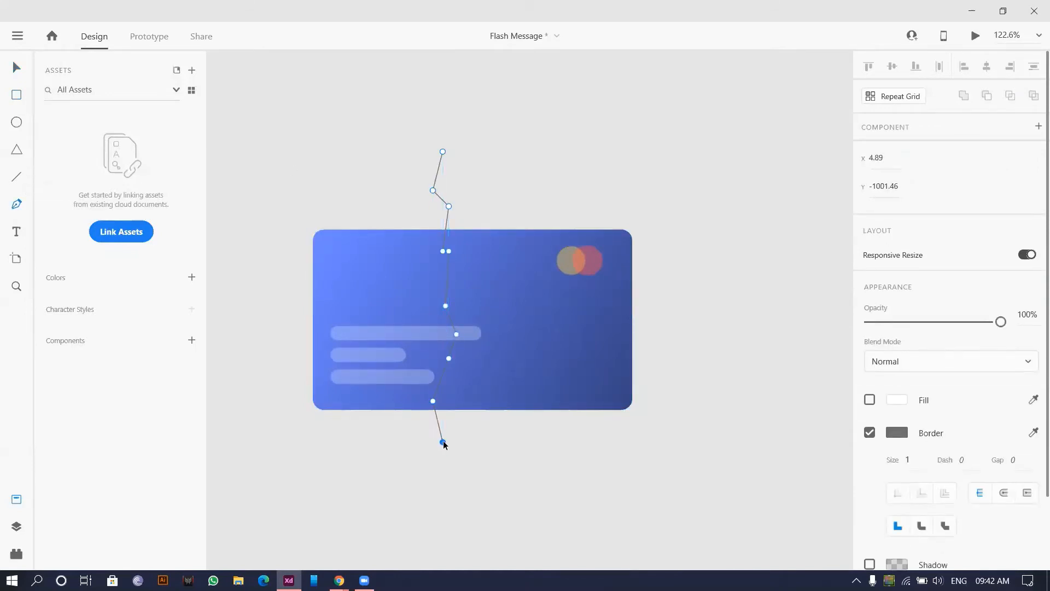
left_click(632, 442)
left_click(752, 299)
left_click(669, 144)
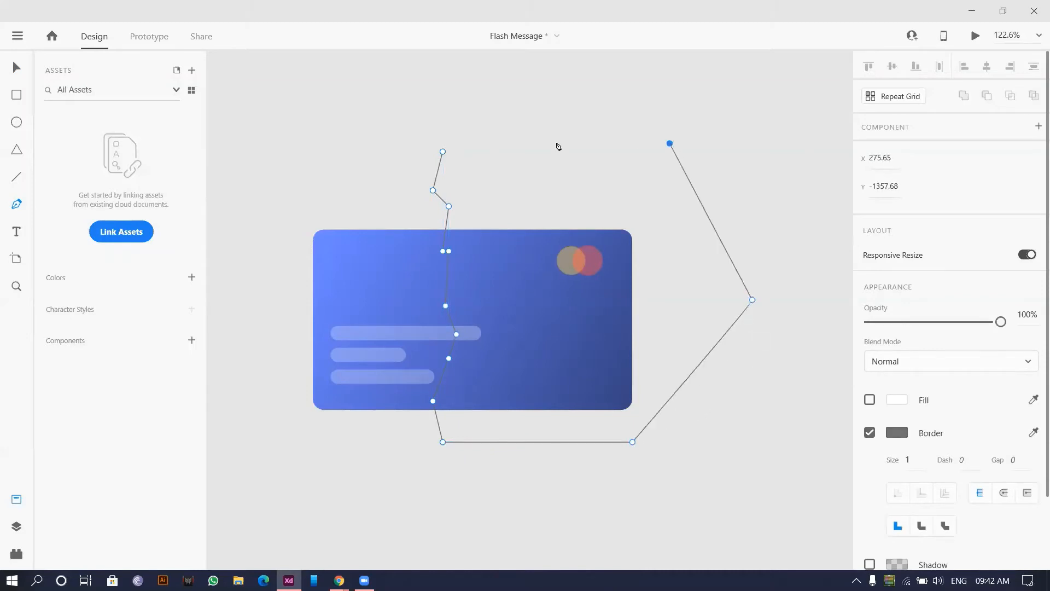
left_click(480, 148)
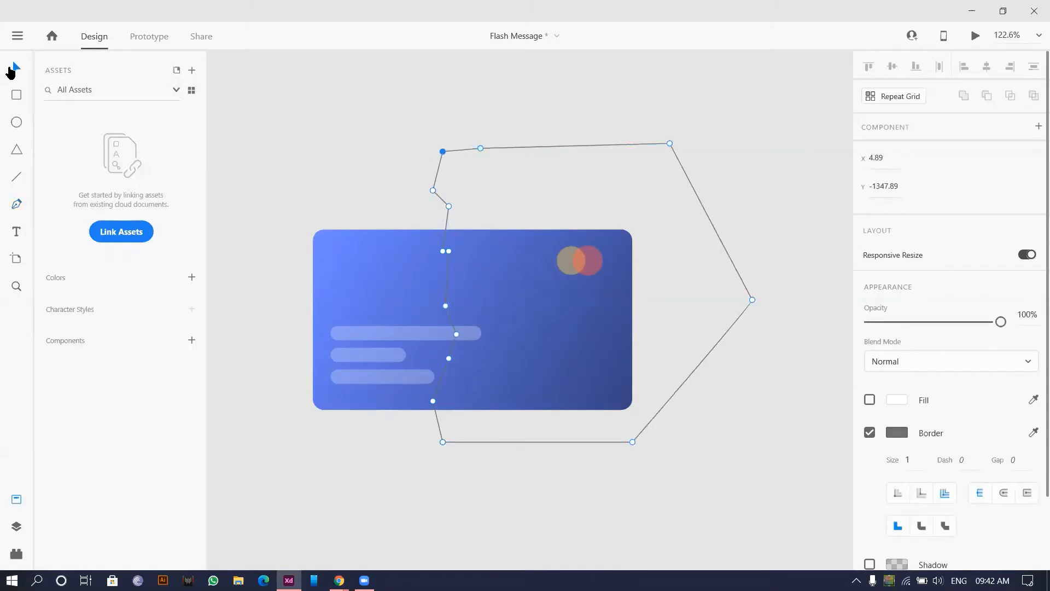
left_click(15, 67)
Step: Mask the copied card with the jagged path so only its right part shows
left_click(714, 433)
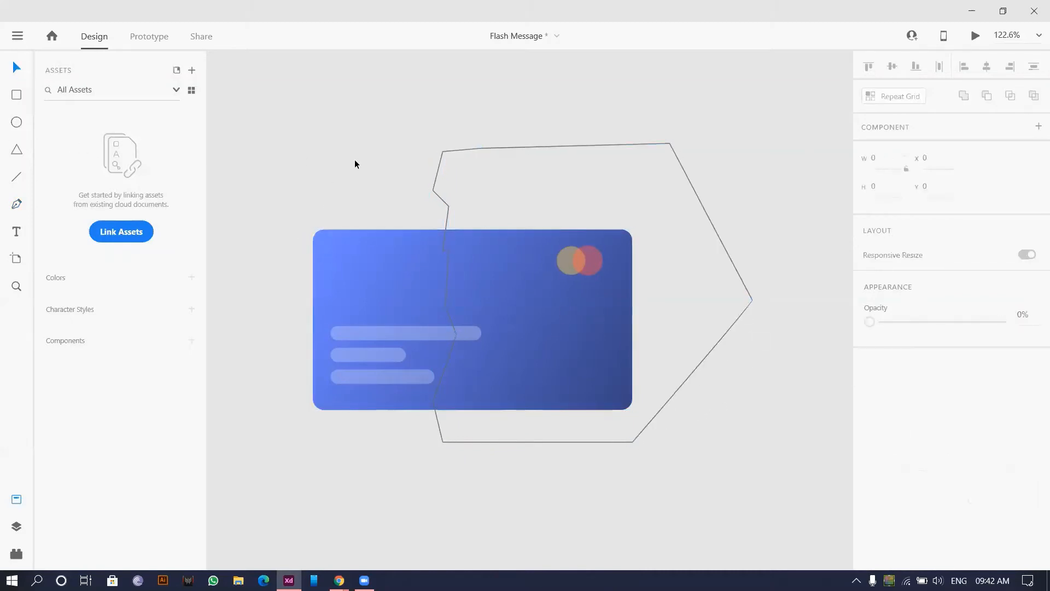
left_click_drag(354, 164, 676, 459)
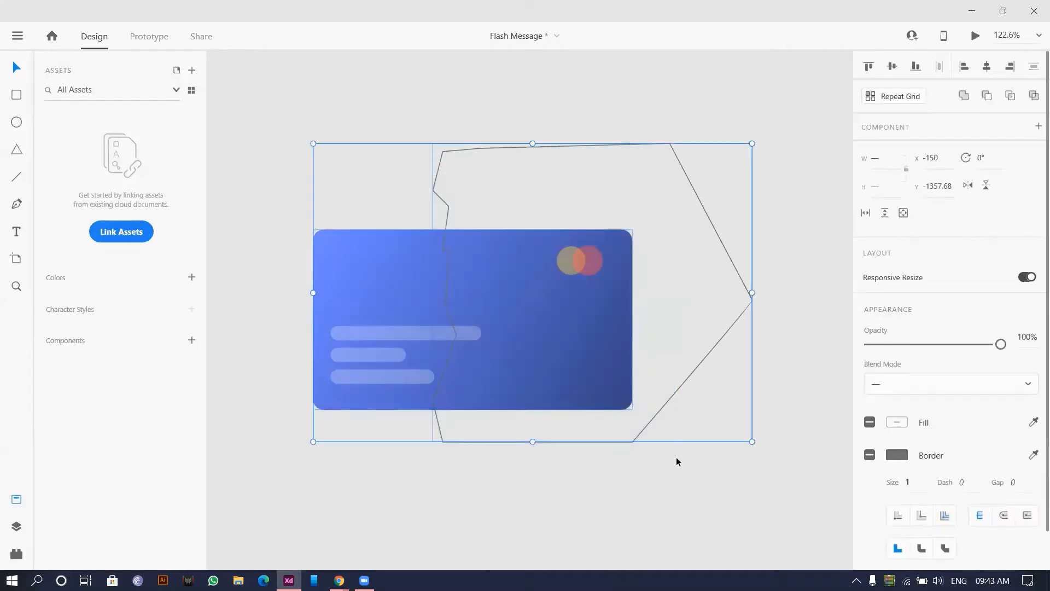
key("ctrl+shift+m")
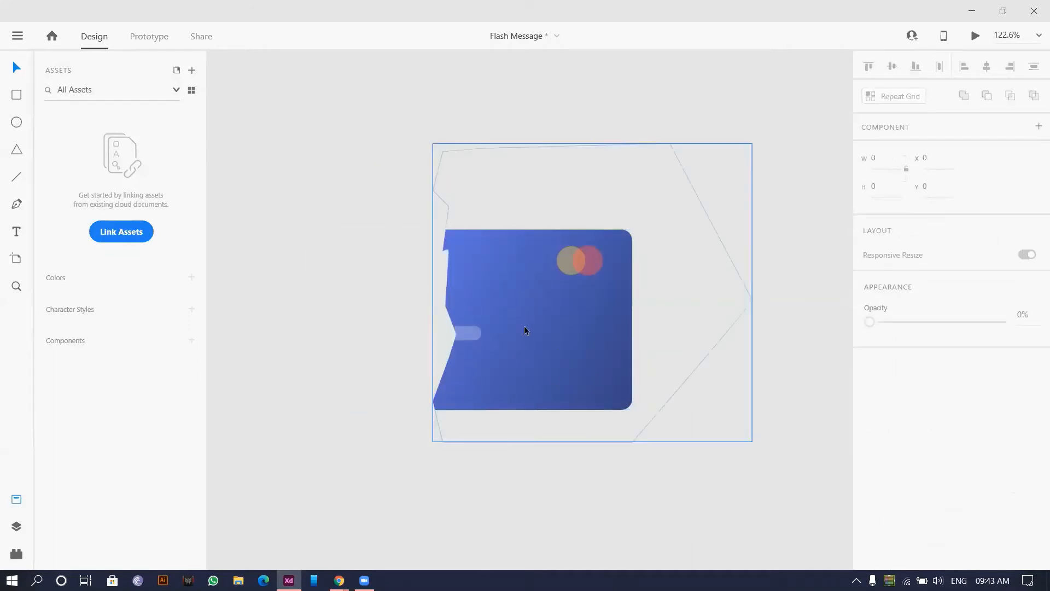
Step: Move the mask's anchor point at the upper notch of the jagged edge further down and convert it to a sharp corner
double_click(523, 327)
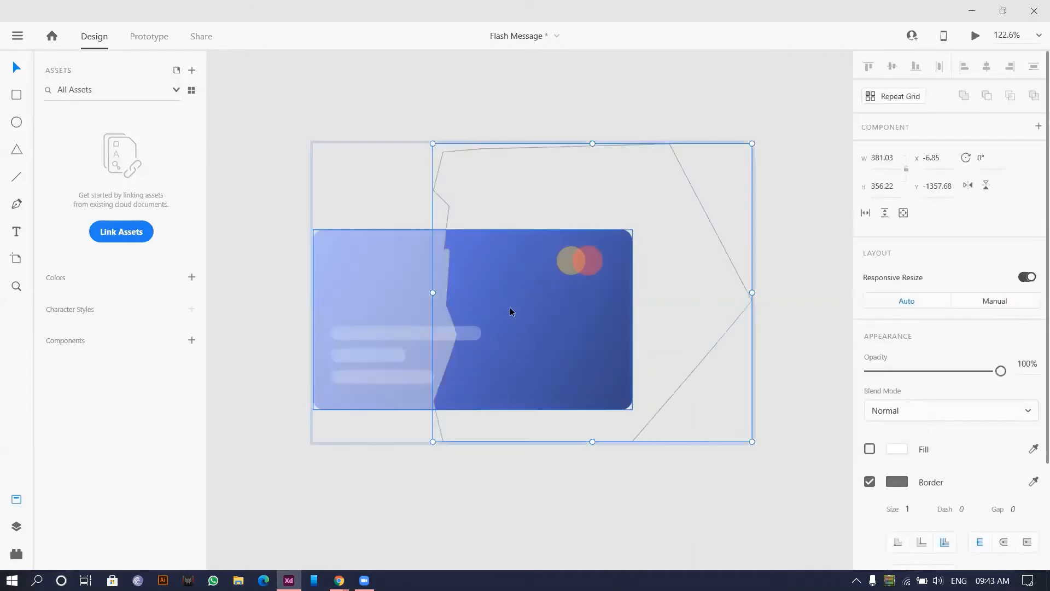
double_click(445, 226)
scroll(454, 255, "up", 10, "ctrl")
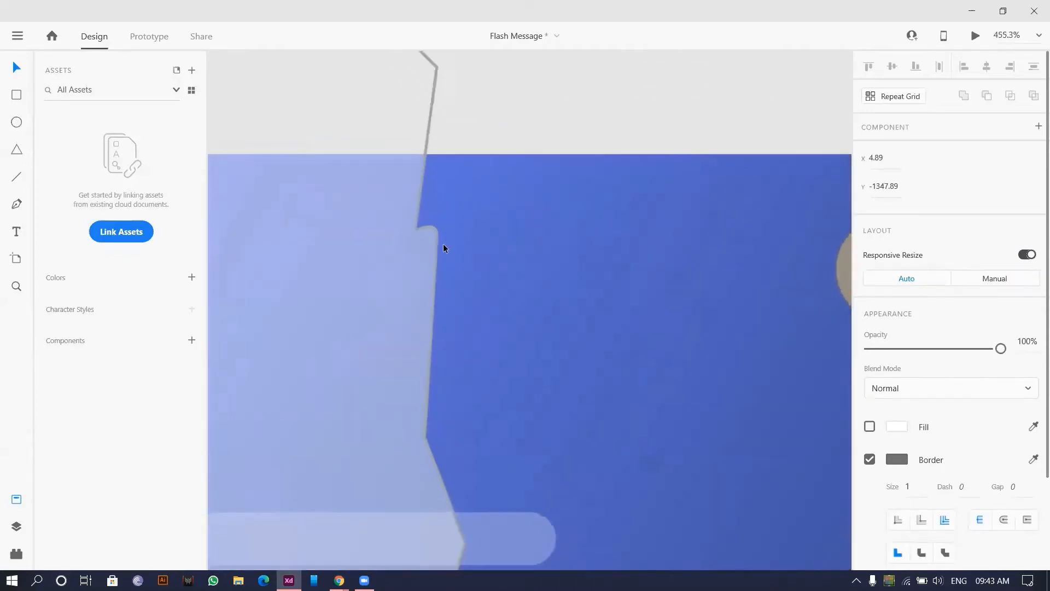
left_click(423, 220)
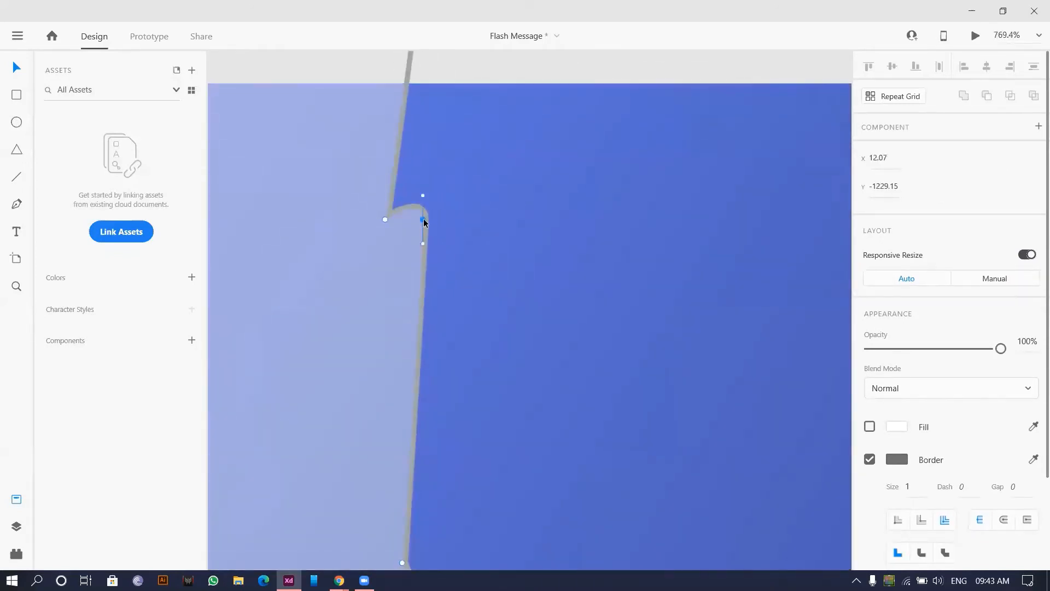
left_click_drag(420, 253, 420, 336)
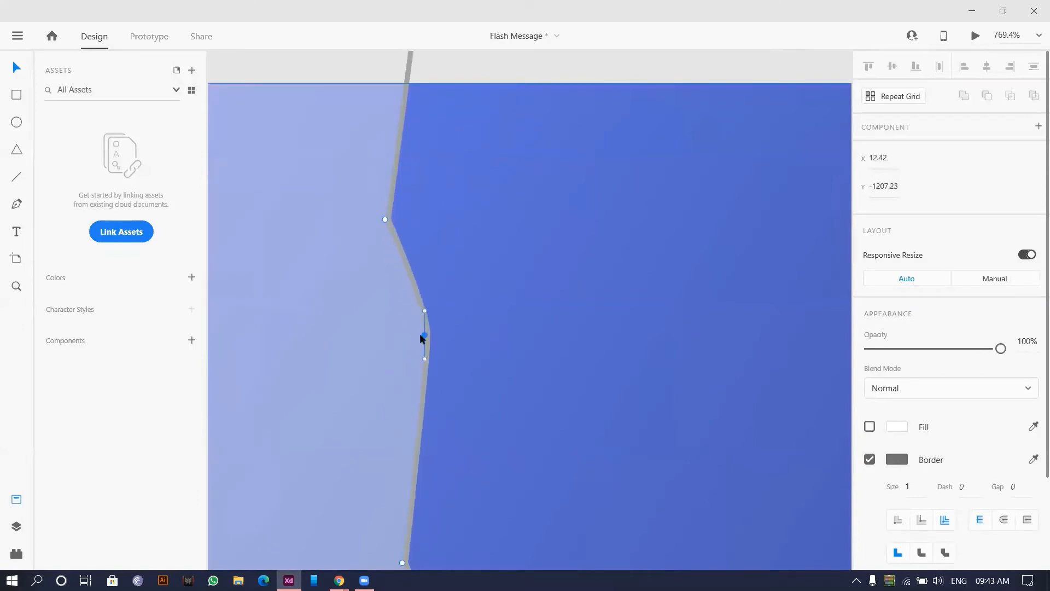
scroll(419, 333, "down", 5)
scroll(419, 333, "down", 3)
scroll(419, 333, "up", 10)
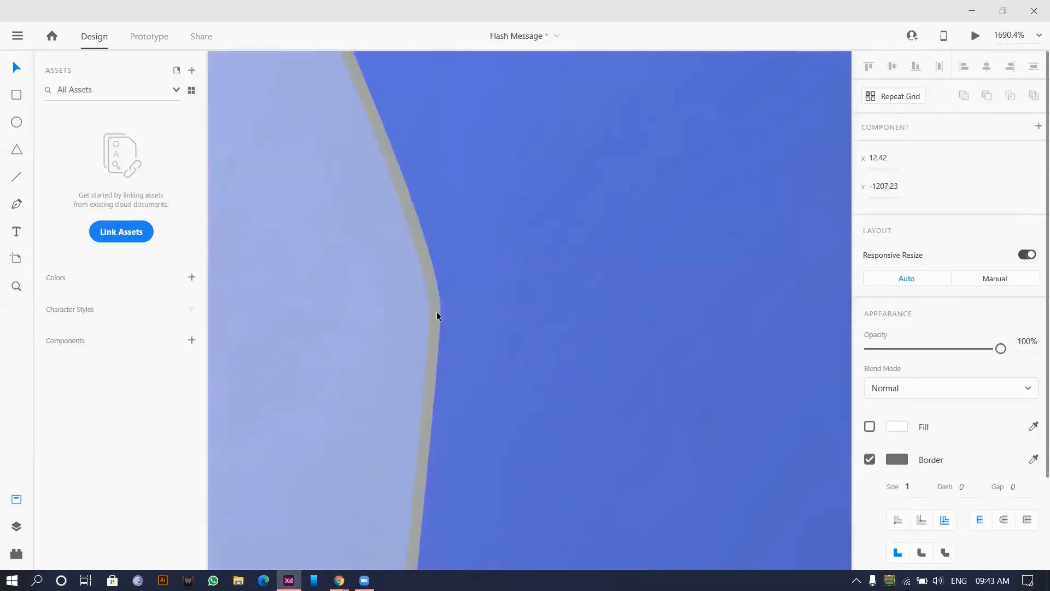
double_click(430, 308)
scroll(428, 310, "down", 10)
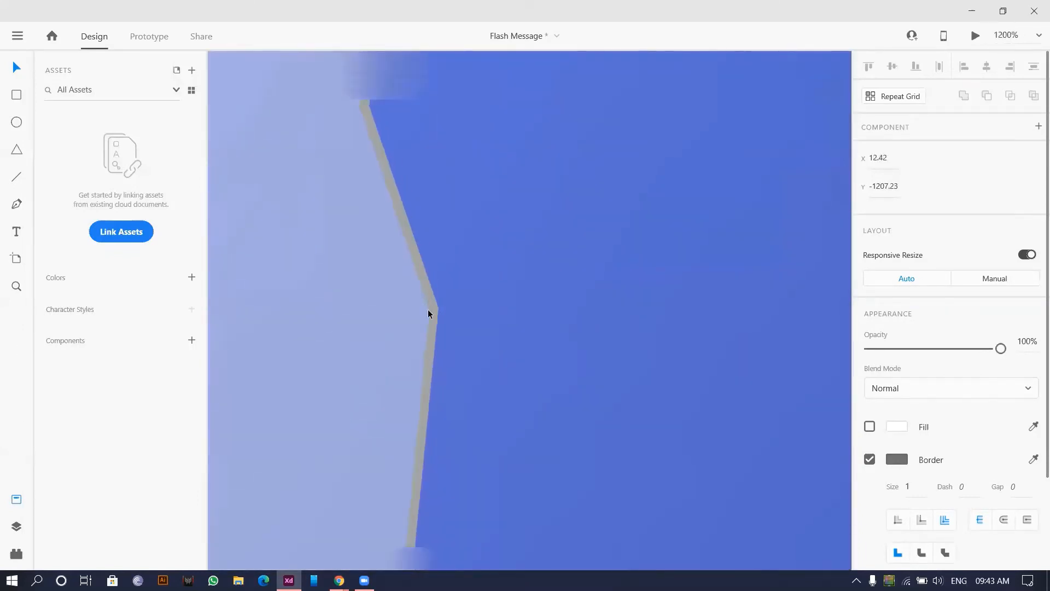
key("Delete")
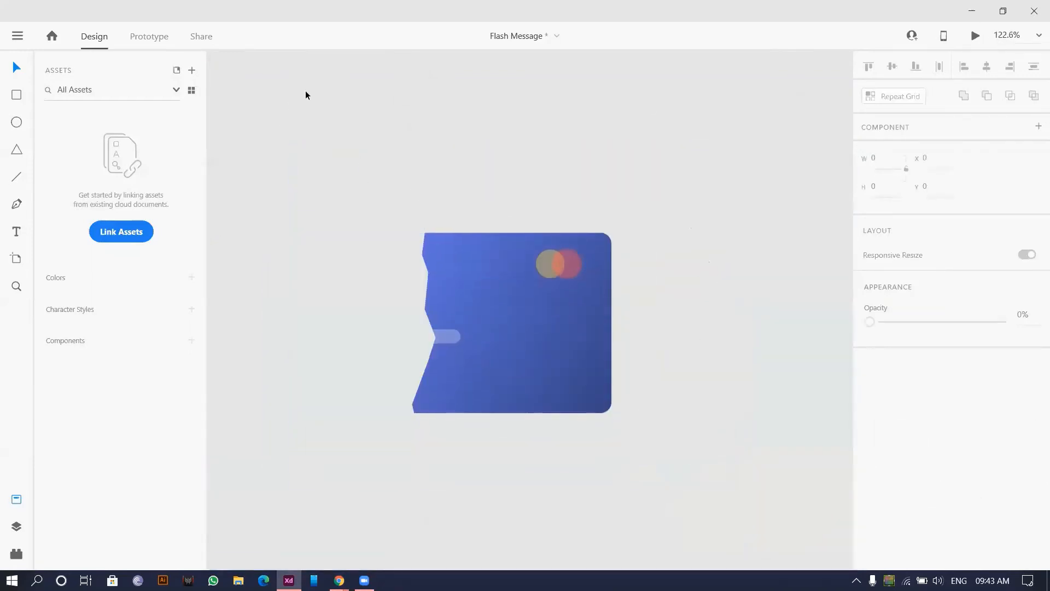
Step: Place a copy of the torn card piece to its upper right and release the copy's mask into a full card and a path
scroll(407, 183, "down", 3)
left_click_drag(448, 247, 681, 154, "alt")
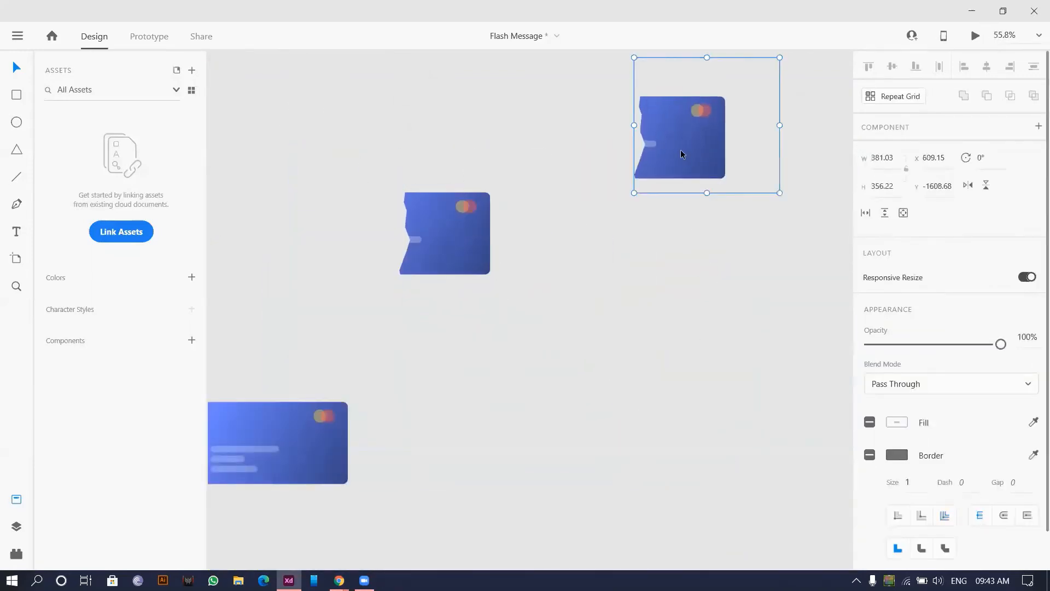
scroll(632, 246, "up", 3)
scroll(718, 213, "right", 3)
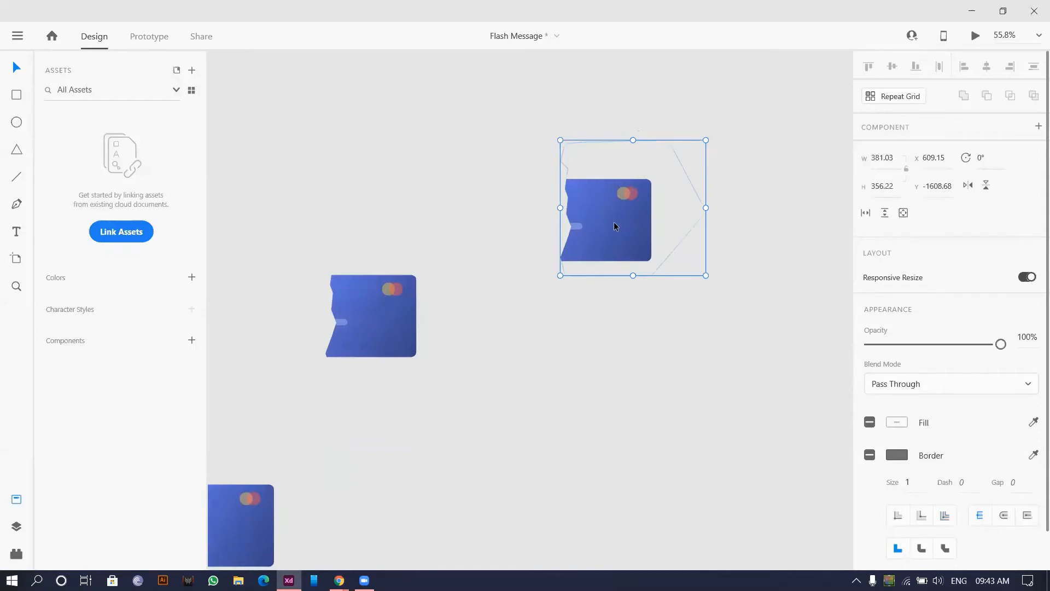
key("ctrl+v")
left_click(616, 302)
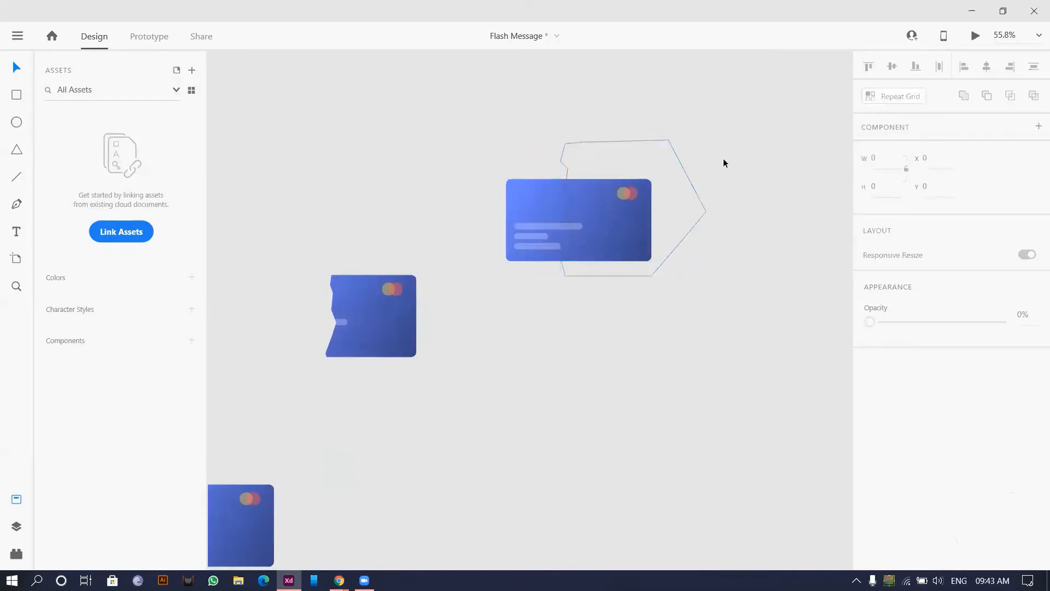
Step: Flip the released path horizontally and vertically, and move it over the left part of the full card
left_click(703, 207)
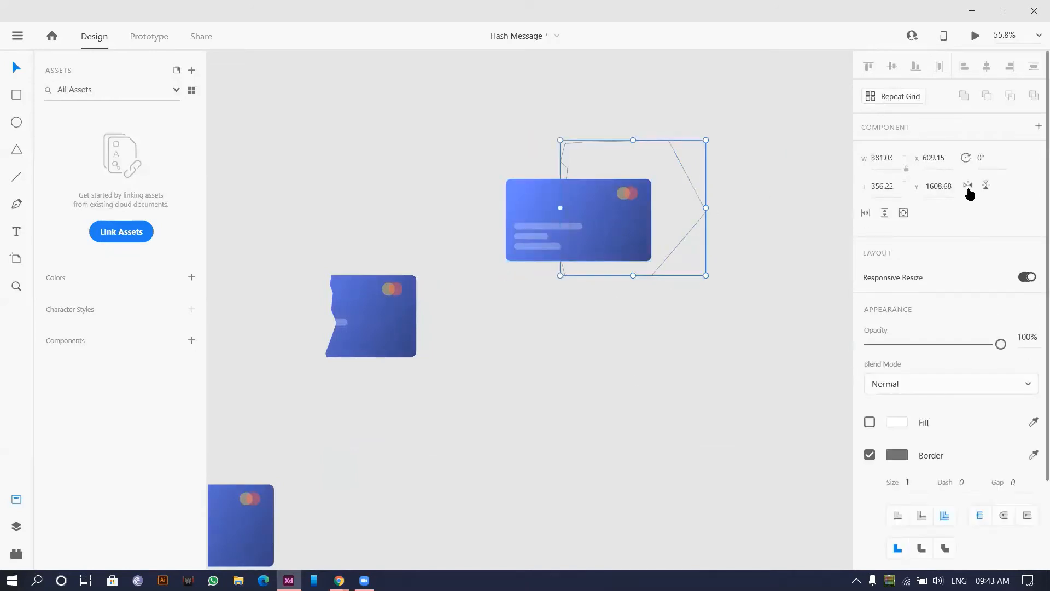
left_click(968, 187)
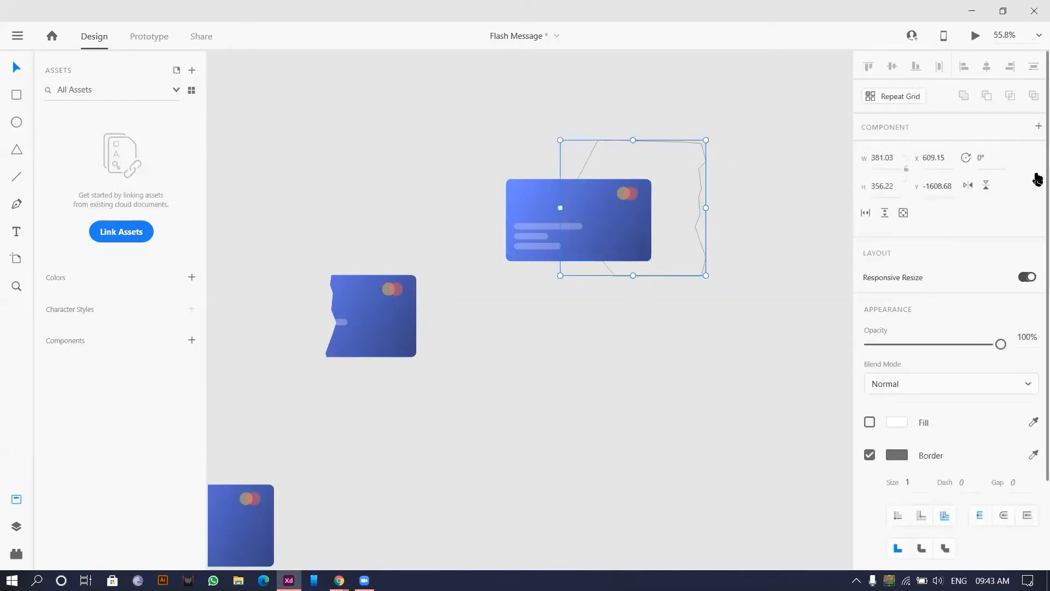
left_click(986, 186)
left_click_drag(667, 273, 551, 281)
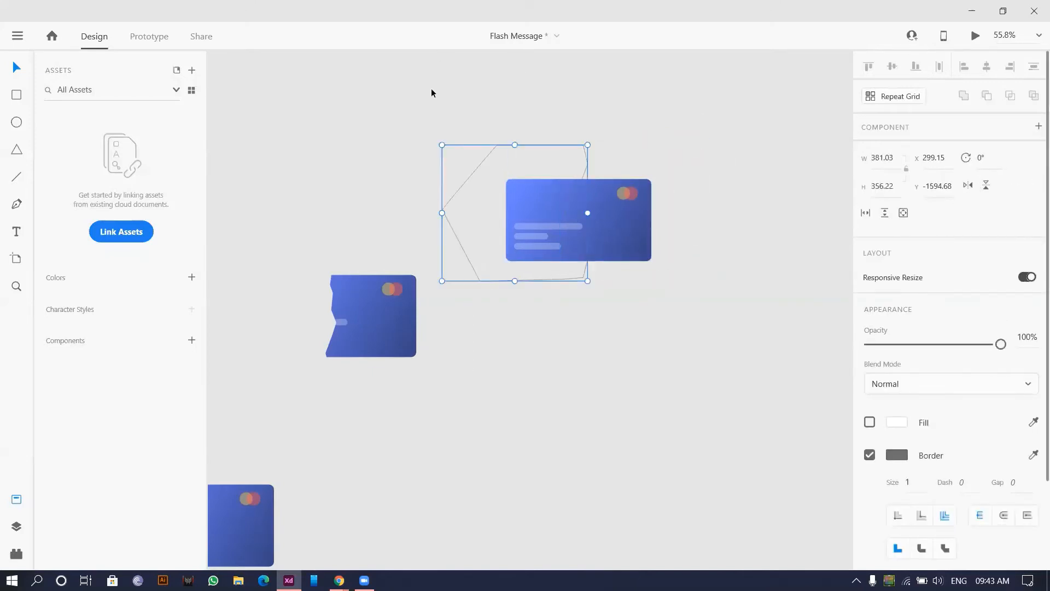
left_click_drag(431, 93, 589, 240)
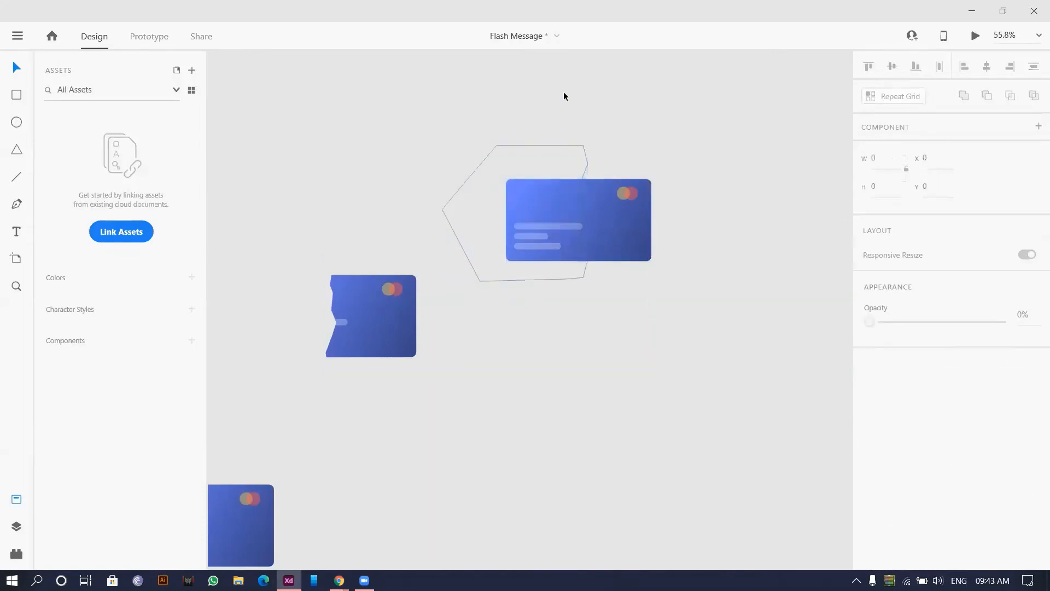
Step: Mask the full card with the flipped jagged path and place the resulting left half beside the torn right half
left_click_drag(564, 97, 599, 278)
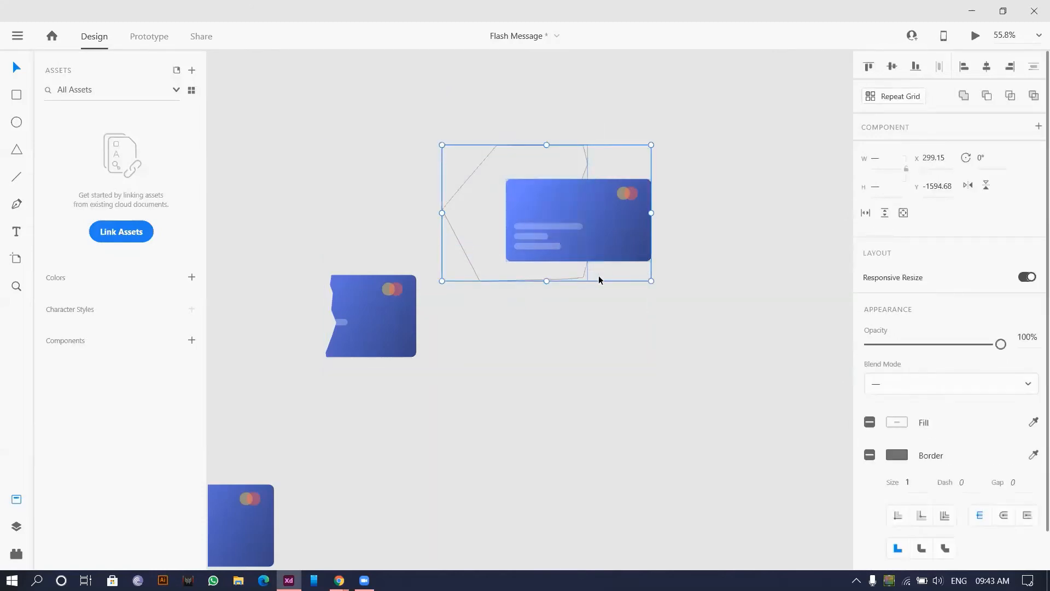
key("ctrl+alt+i")
left_click(663, 192)
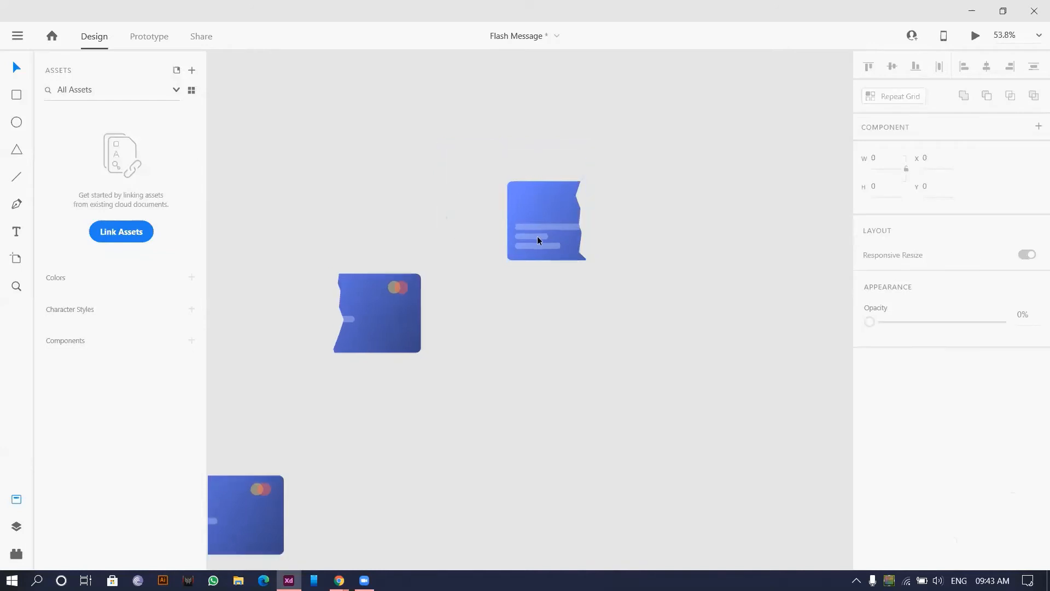
scroll(537, 235, "down", 3)
left_click_drag(544, 226, 390, 284)
scroll(391, 284, "up", 5)
Step: Flip the mask path inside the torn left half vertically
double_click(234, 199)
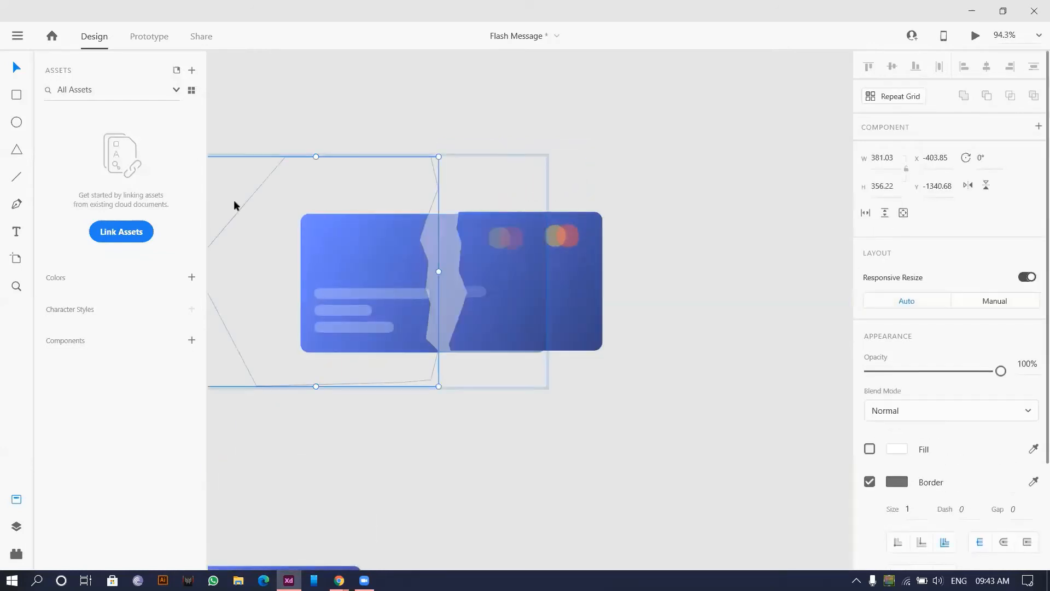
double_click(243, 207)
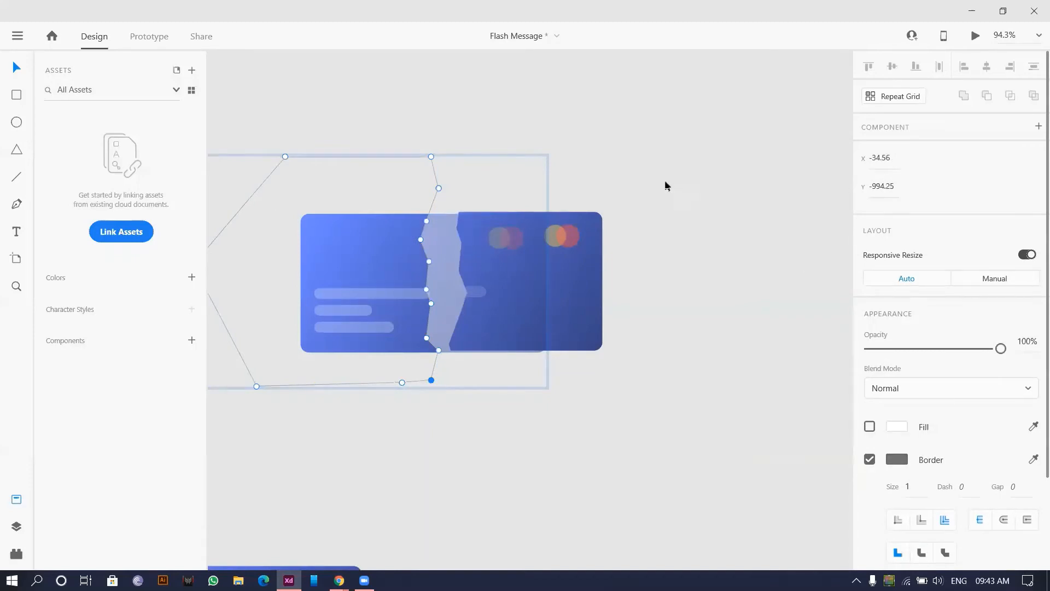
left_click(270, 169)
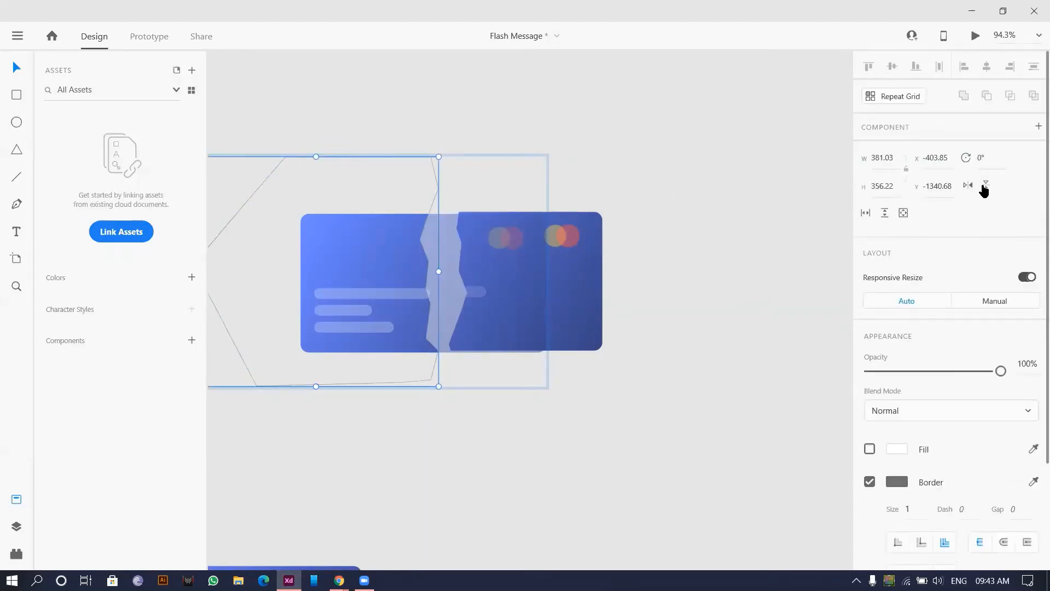
left_click(627, 214)
scroll(547, 215, "up", 3)
scroll(470, 254, "down", 3)
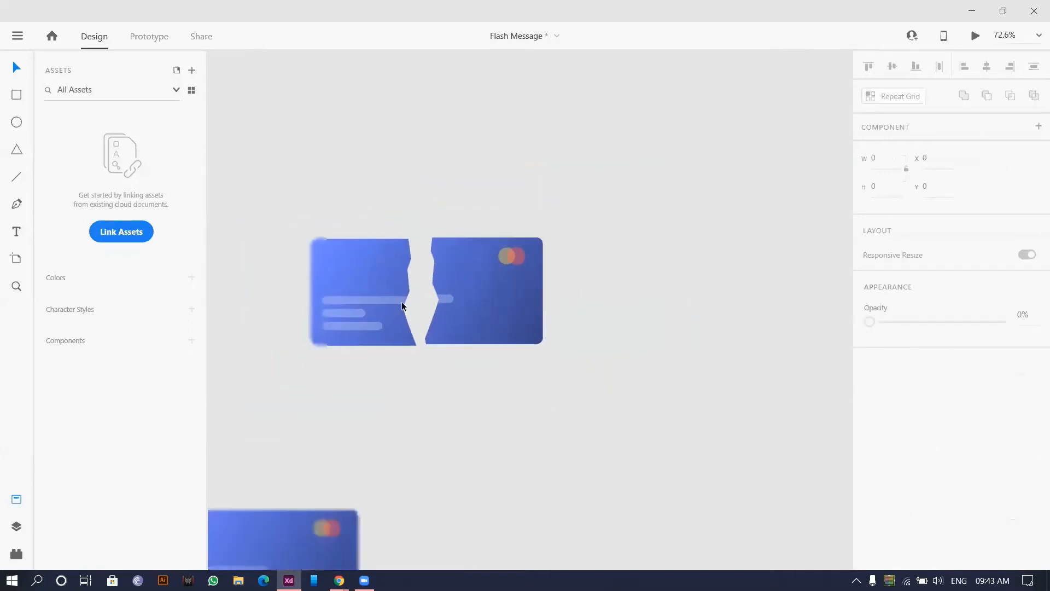
left_click(382, 304)
scroll(304, 300, "up", 3)
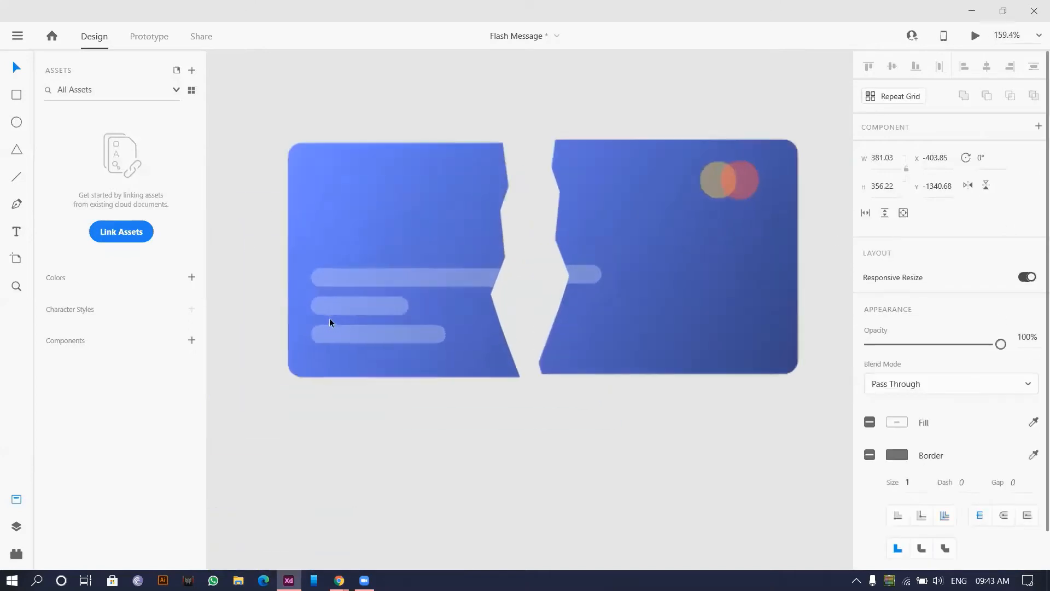
left_click_drag(348, 309, 786, 142)
left_click(813, 124)
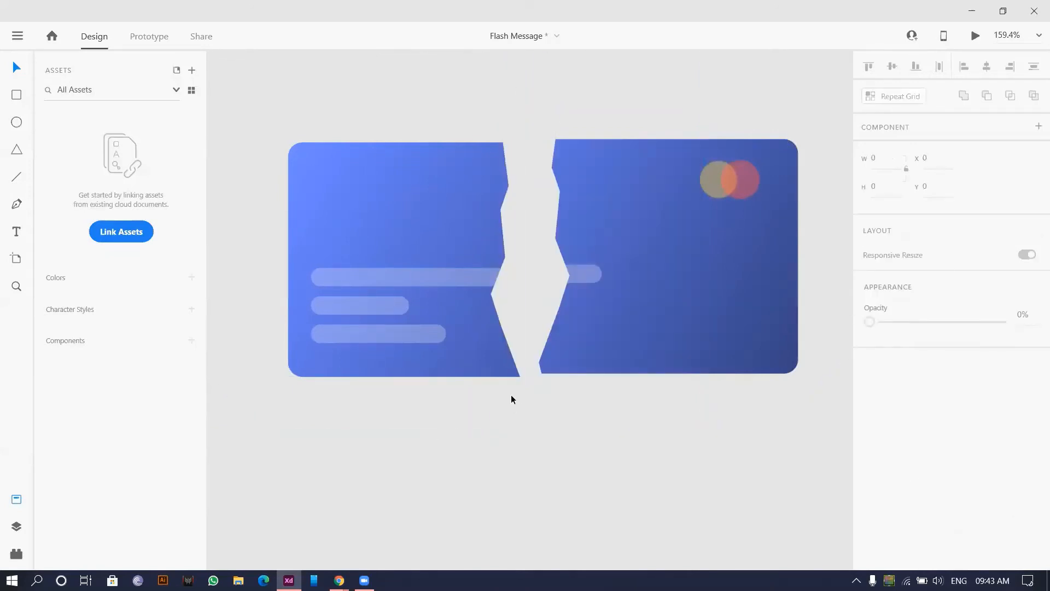
scroll(518, 372, "down", 3)
scroll(491, 277, "up", 2)
Step: Undo the vertical flip of the left half's mask path
double_click(491, 279)
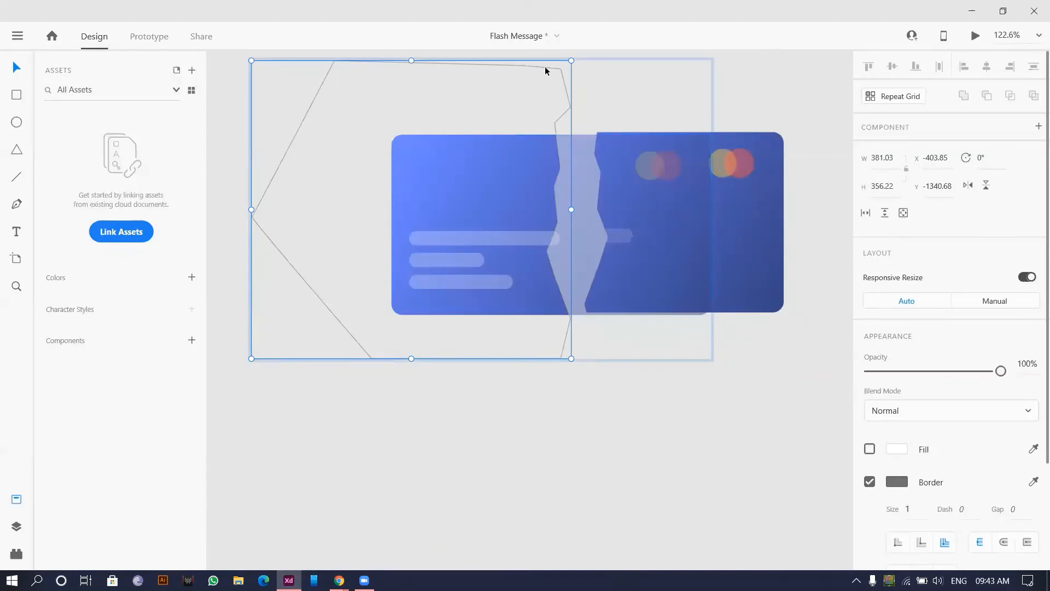
left_click(312, 135)
double_click(481, 152)
double_click(565, 111)
left_click(569, 113)
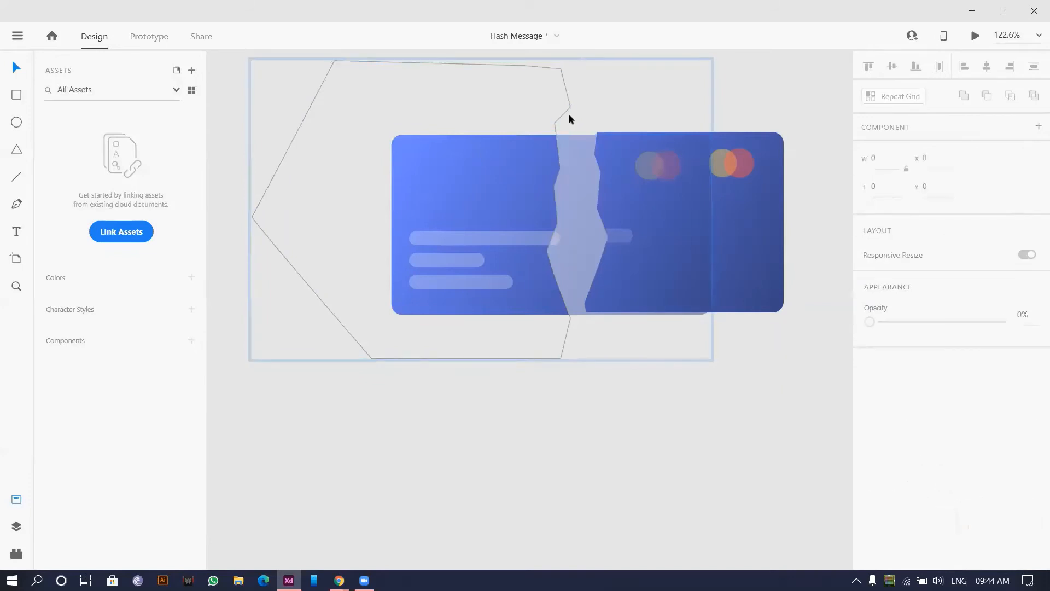
left_click(564, 113)
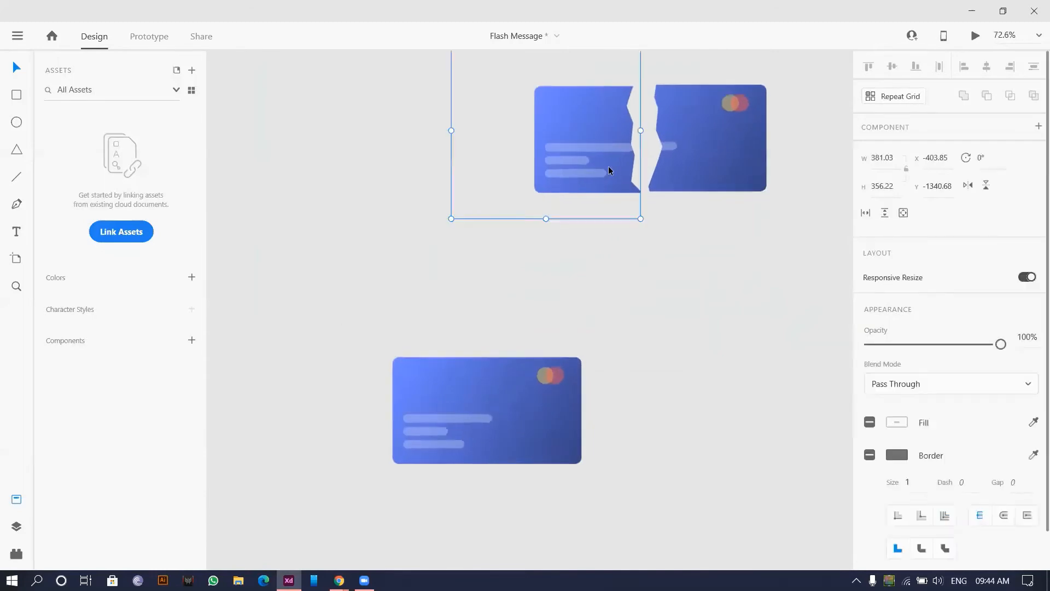
Step: Review the intact card and the two torn card halves on the pasteboard
scroll(609, 165, "down", 5)
scroll(557, 282, "up", 6)
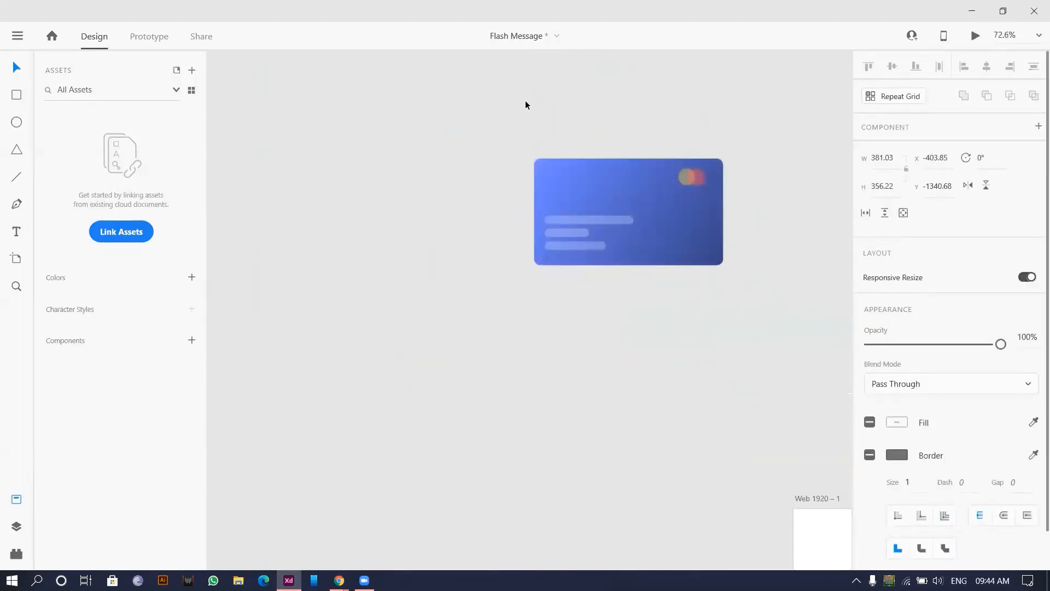
left_click_drag(525, 102, 677, 335)
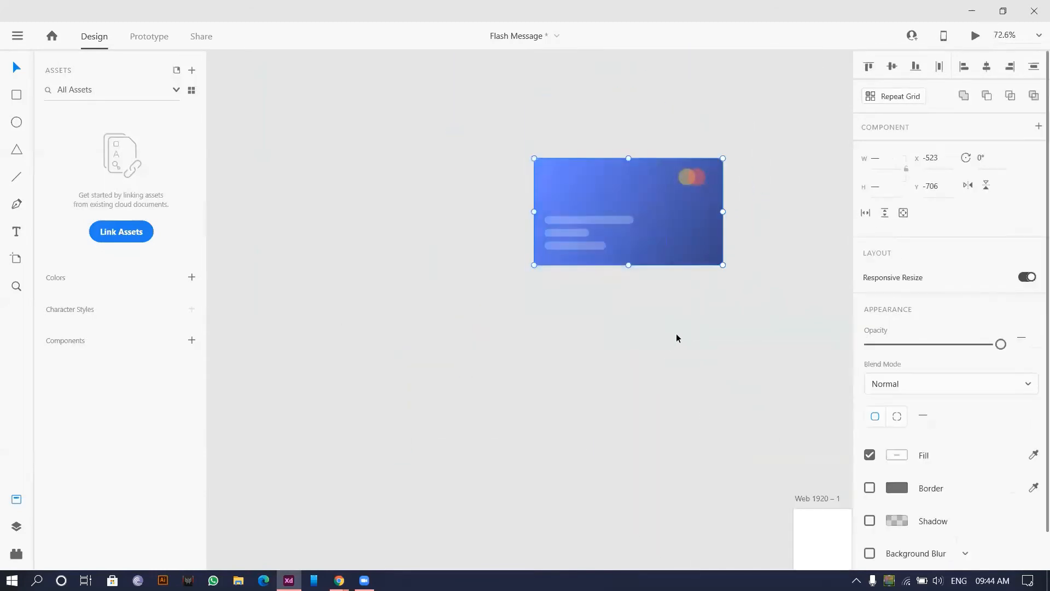
scroll(745, 316, "down", 5)
left_click_drag(726, 203, 583, 253)
scroll(583, 253, "up", 4)
left_click_drag(425, 203, 605, 357)
scroll(604, 354, "down", 4)
left_click_drag(677, 377, 593, 272)
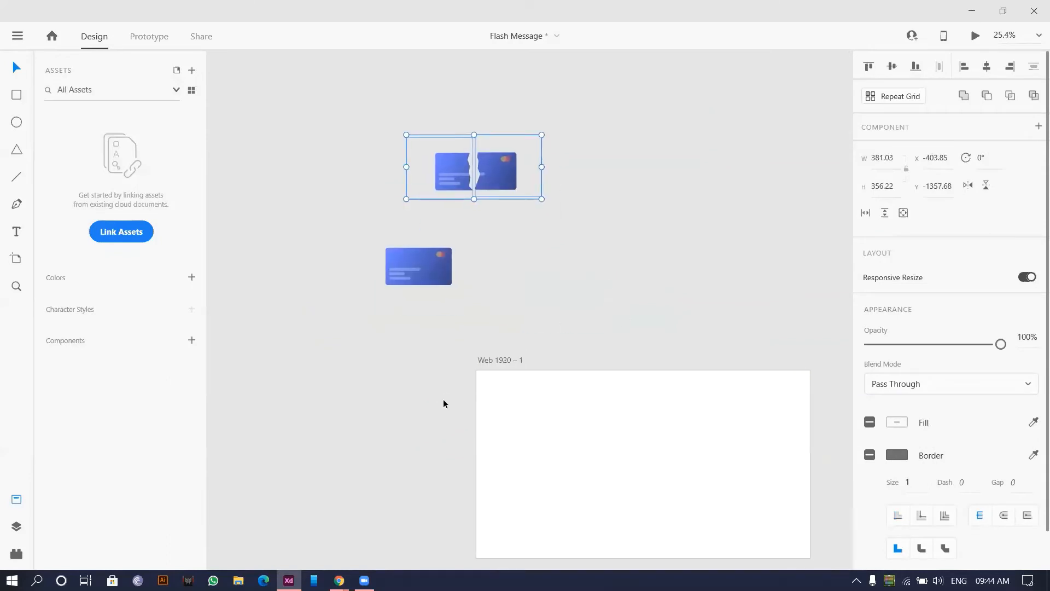
Step: Change the fill of the Web 1920 – 1 artboard from white to a very light grey
left_click_drag(443, 403, 347, 290)
scroll(371, 310, "down", 2)
scroll(371, 309, "up", 5)
left_click_drag(598, 409, 555, 324)
left_click(555, 324)
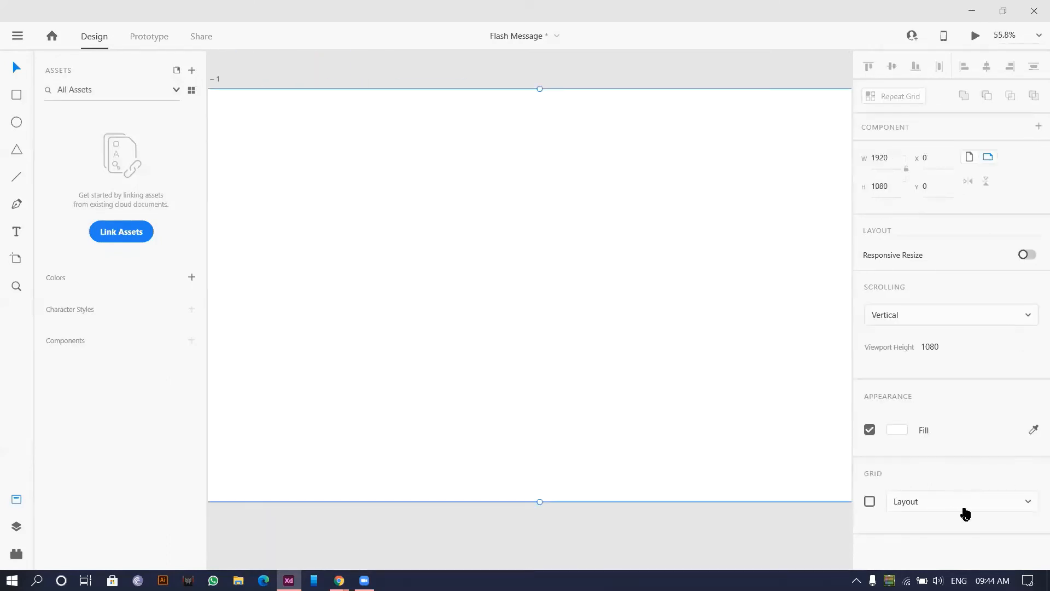
left_click(900, 429)
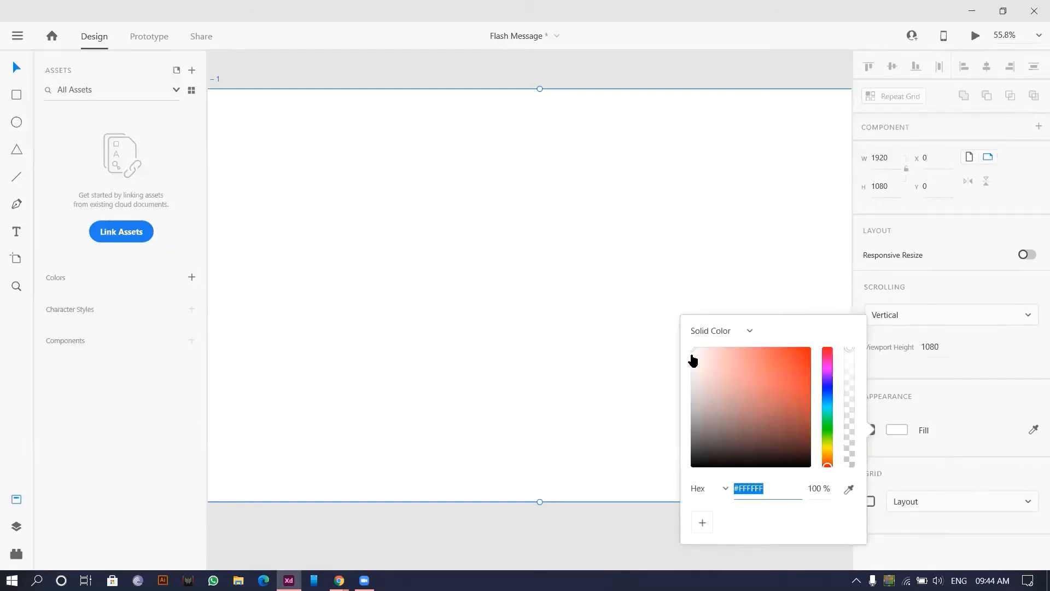
left_click_drag(692, 360, 689, 350)
left_click(542, 288)
scroll(540, 287, "down", 3)
scroll(499, 262, "up", 2)
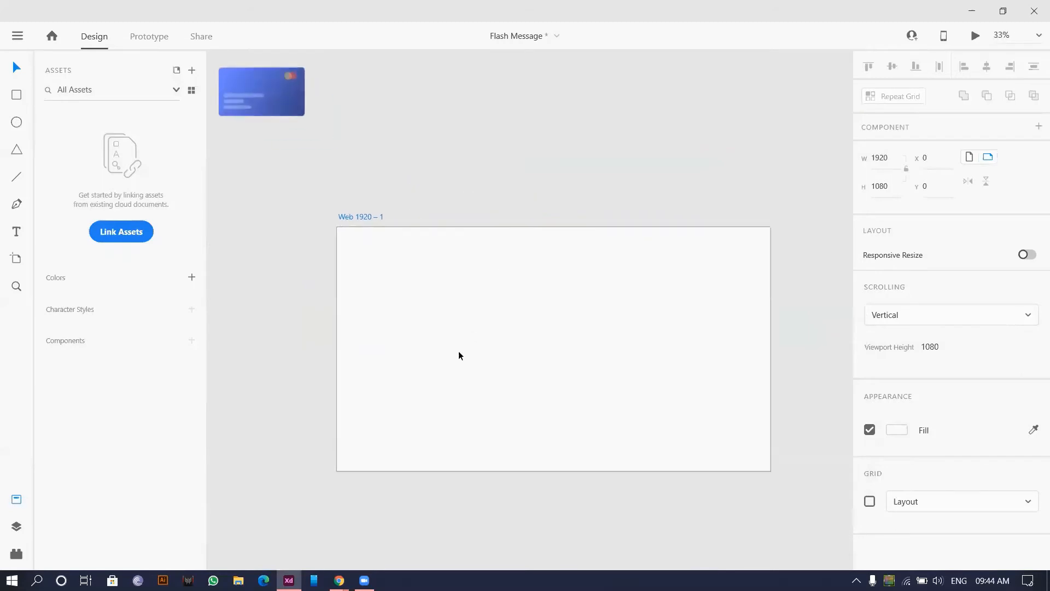
Step: Draw a white square of about 562 × 562 on the artboard and place a copy level with it to its right
left_click(458, 356)
scroll(356, 241, "down", 2)
left_click(22, 94)
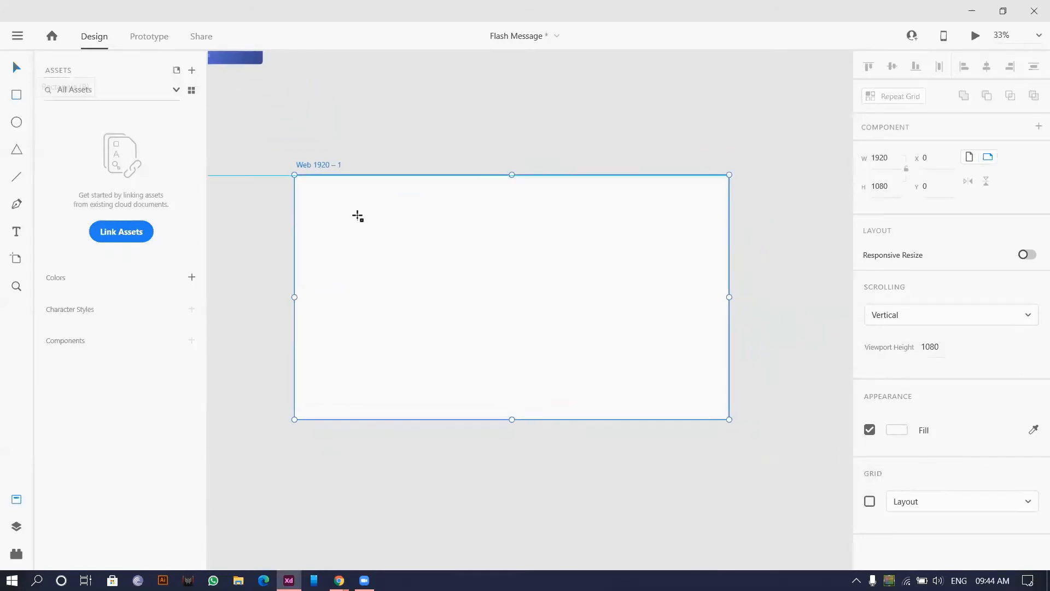
left_click_drag(394, 244, 521, 370)
left_click(16, 67)
left_click_drag(469, 306, 608, 299)
Step: Round the corners of both white squares to a radius of 18 and remove their borders
scroll(503, 257, "up", 3)
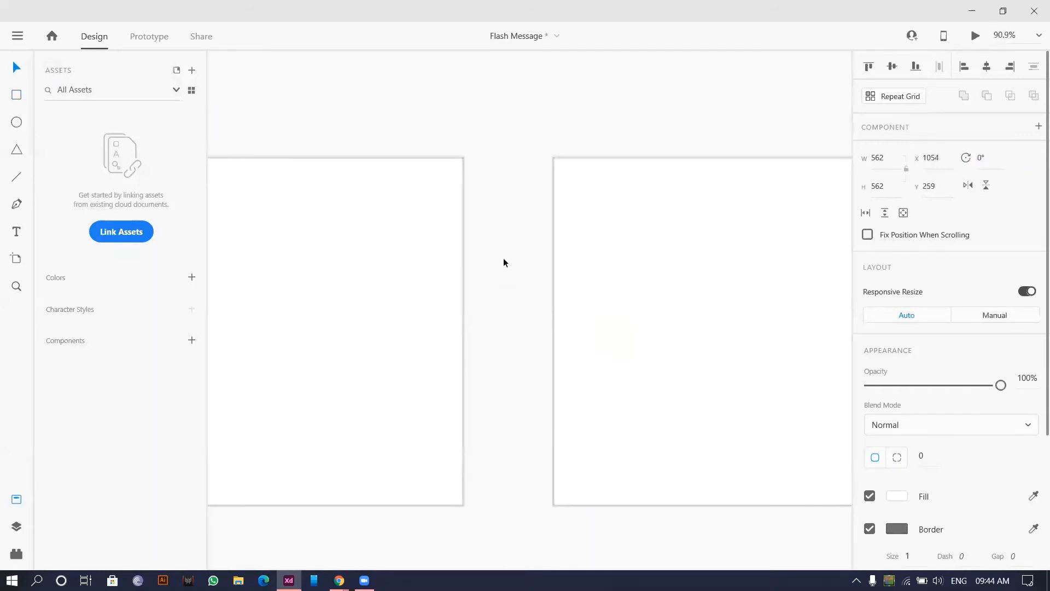
scroll(503, 258, "down", 1)
left_click_drag(417, 169, 673, 344)
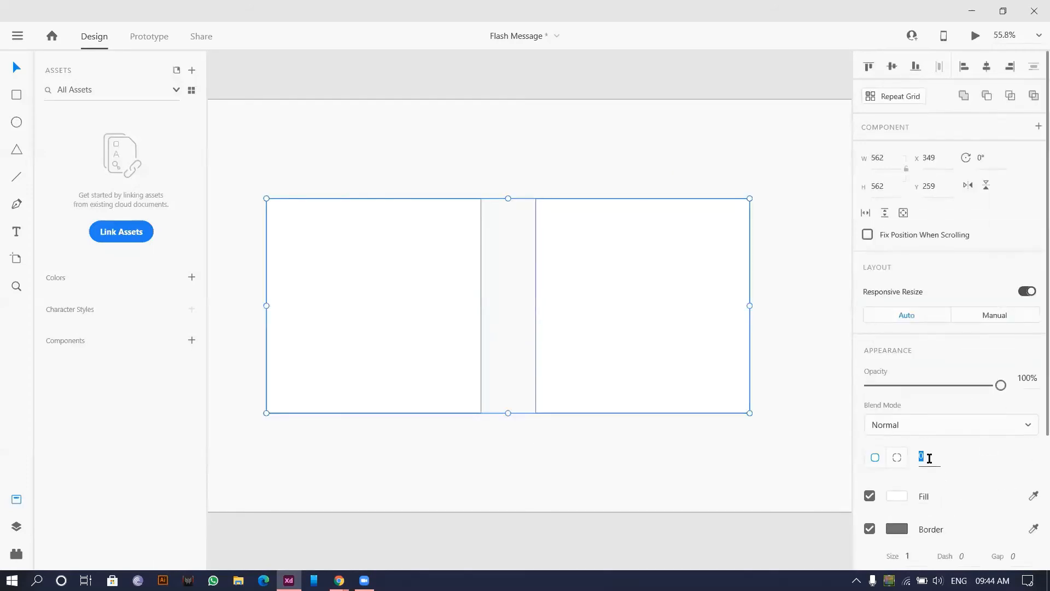
type("10")
key("Return")
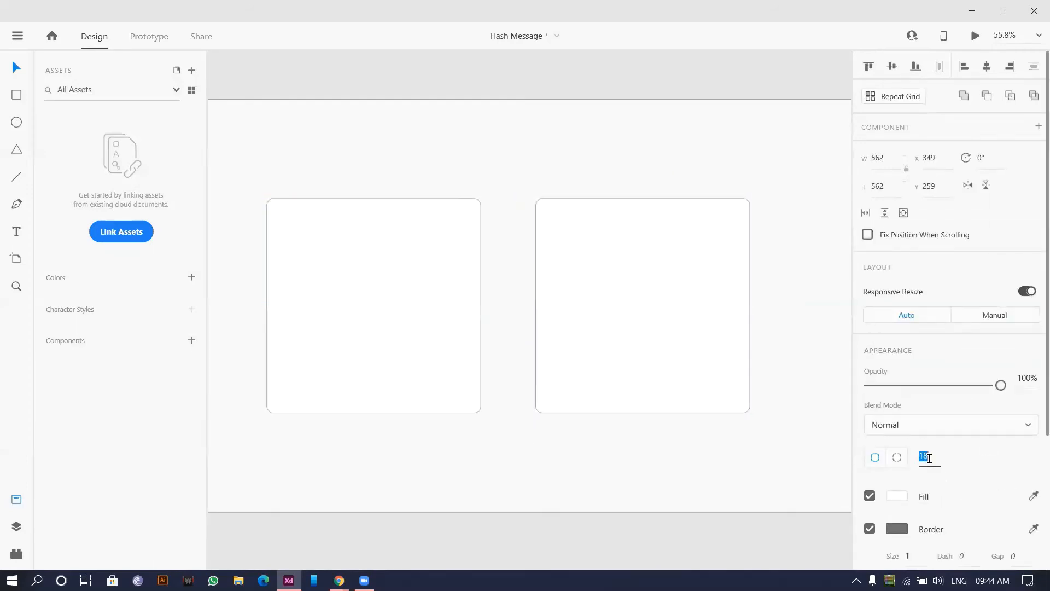
left_click(869, 529)
Step: Add a shadow with X 8, Y 8 and blur 16 to both white squares
scroll(871, 525, "down", 2)
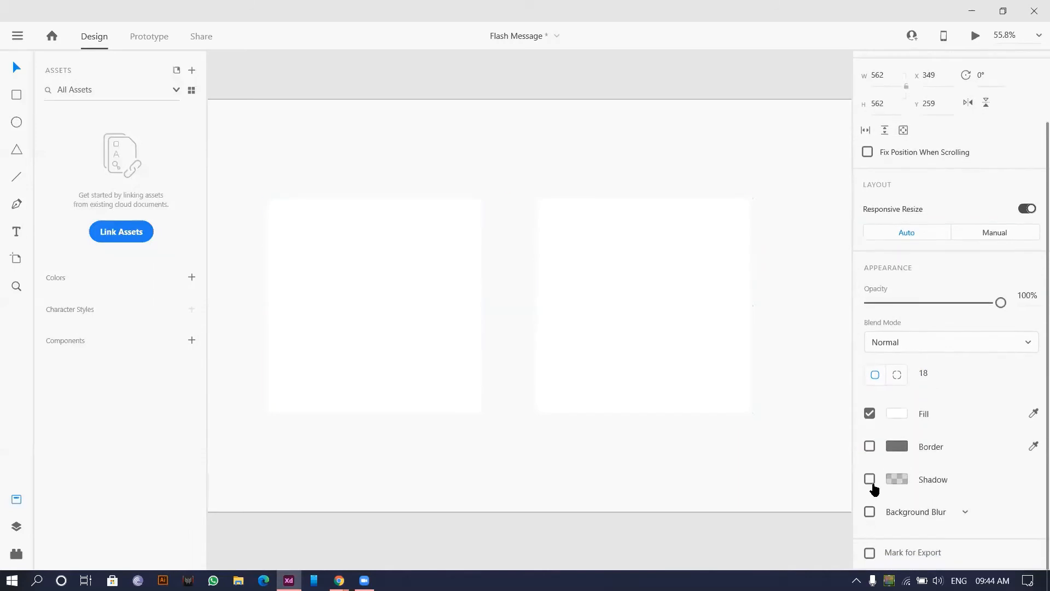
left_click(871, 480)
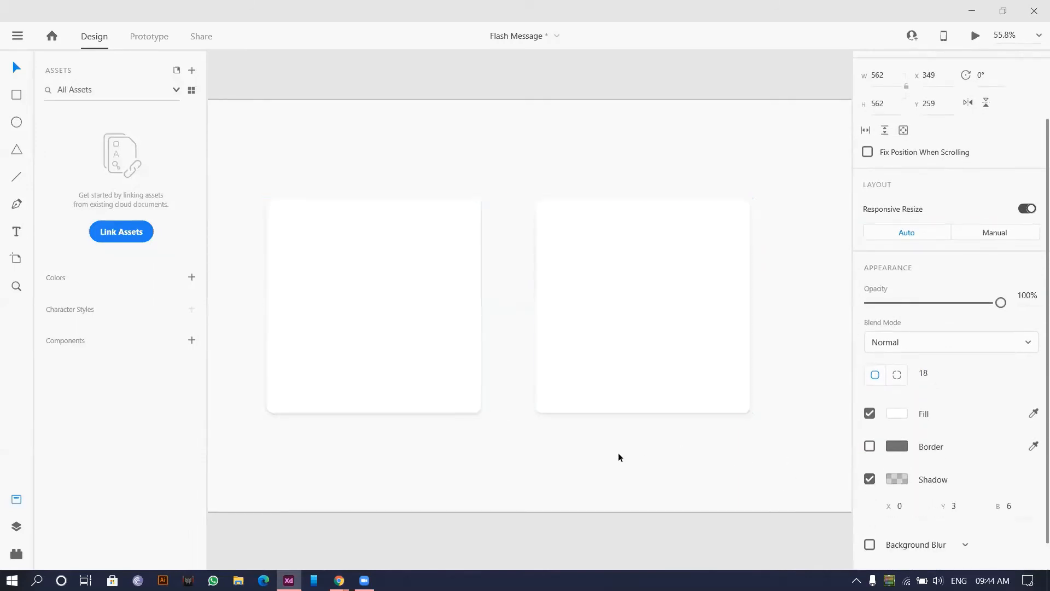
left_click(909, 511)
type("8")
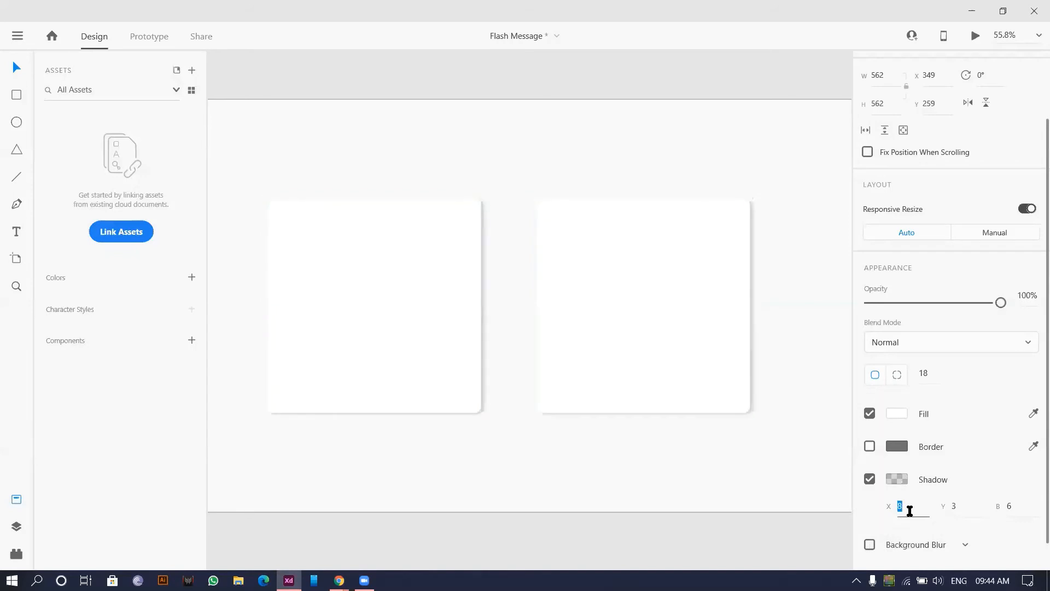
left_click(1023, 504)
type("1")
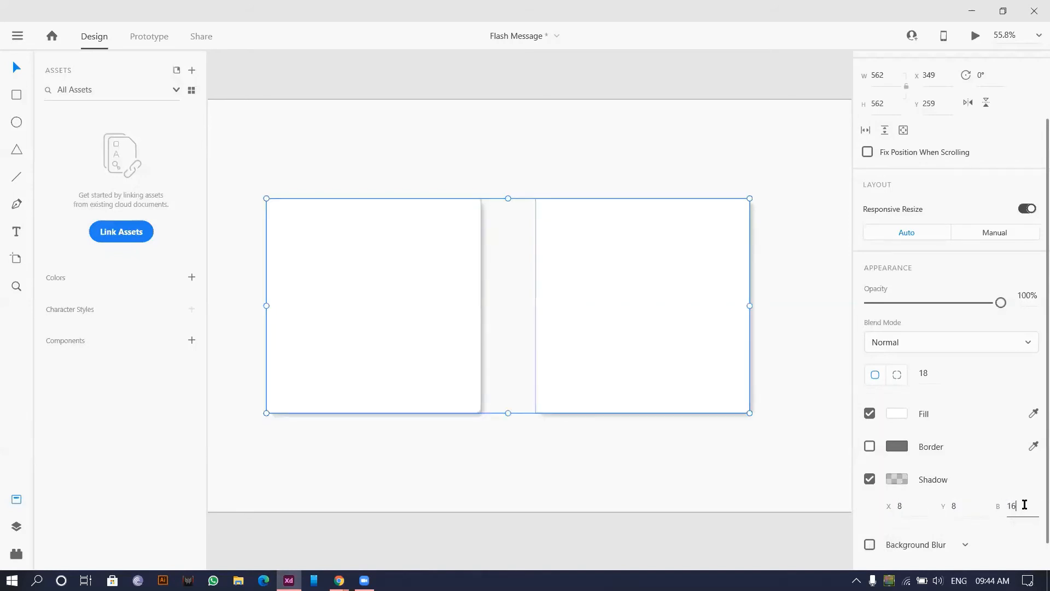
key("Return")
left_click(542, 159)
scroll(490, 115, "down", 5)
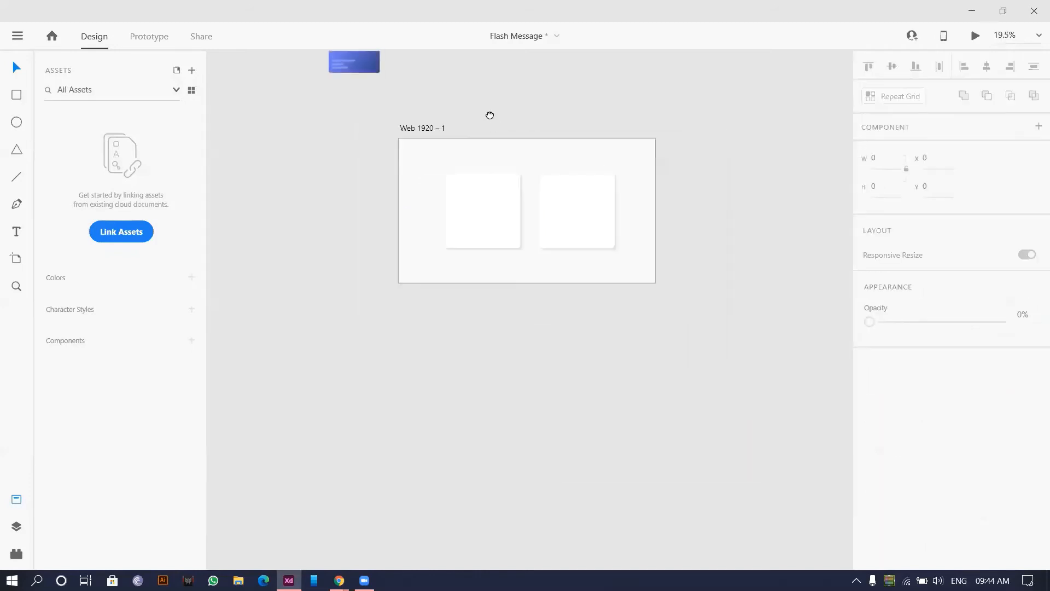
scroll(549, 214, "up", 3)
scroll(488, 158, "up", 3)
scroll(489, 157, "down", 2)
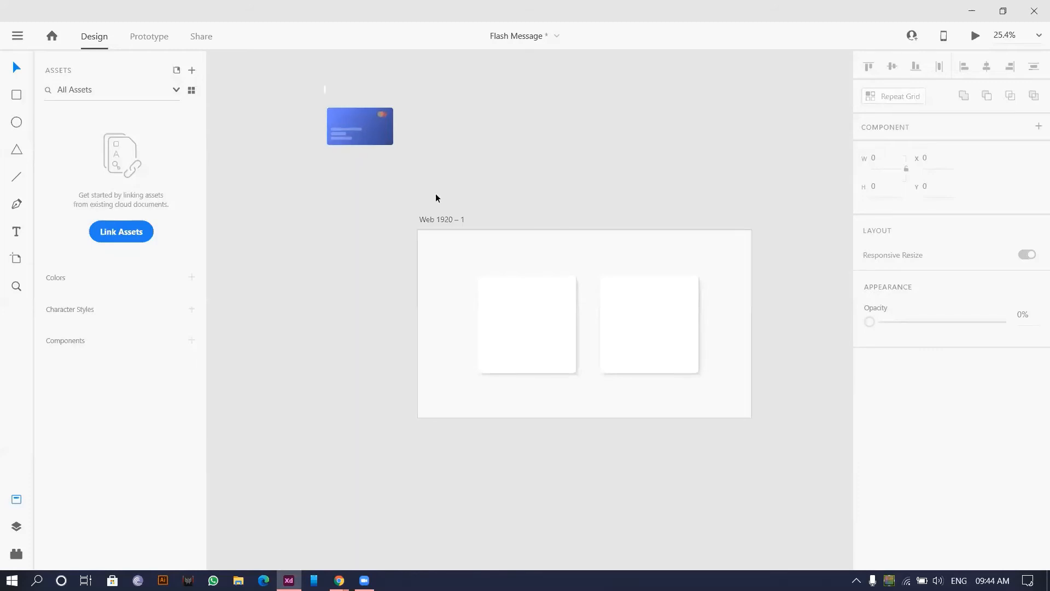
left_click_drag(436, 193, 436, 192)
left_click(449, 93)
left_click_drag(340, 112, 373, 139)
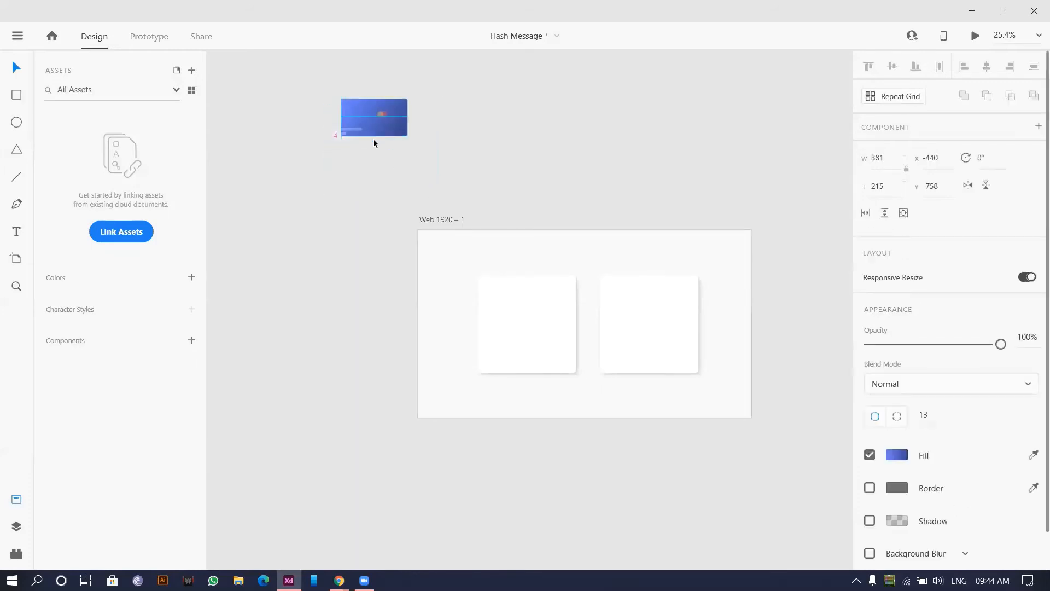
key("ctrl+z")
Step: Group all parts of the intact card and move the group onto the left white square
left_click_drag(287, 88, 408, 231)
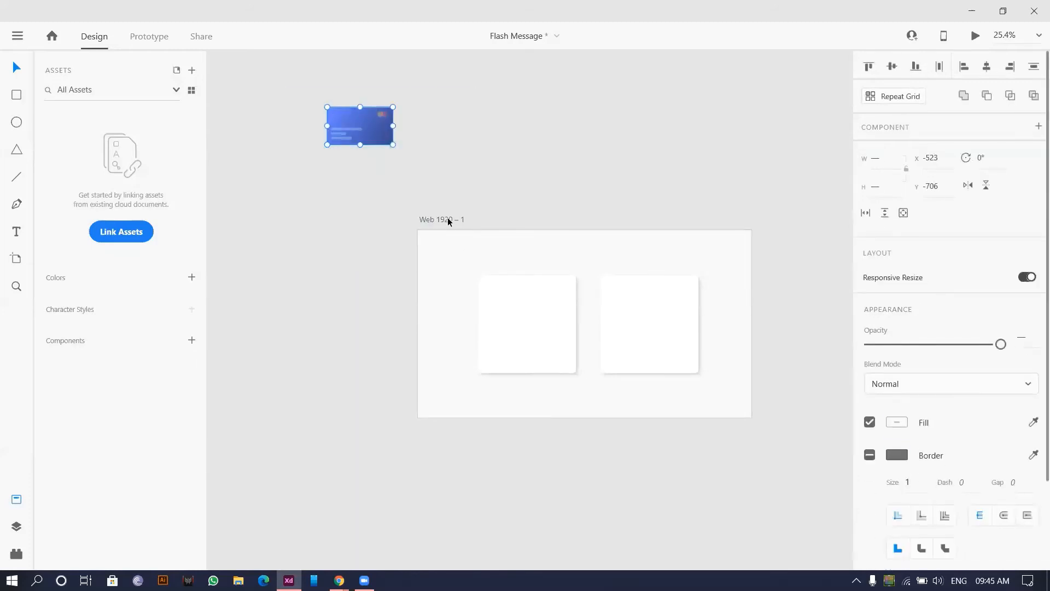
key("ctrl+g")
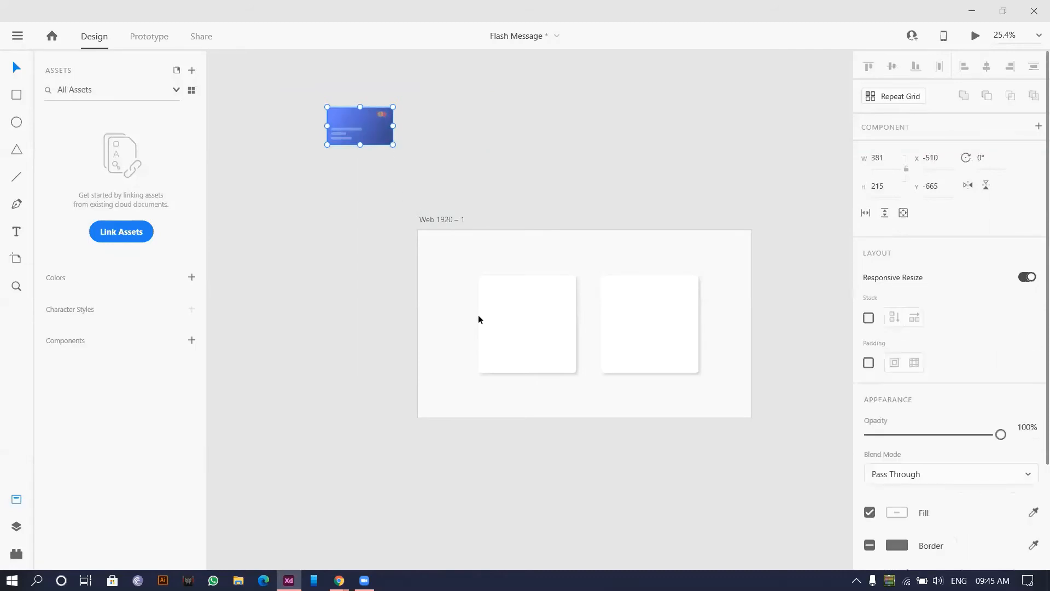
left_click_drag(478, 314, 534, 308)
Step: Scale the card group on the left square down to about 305 × 173
scroll(541, 315, "up", 5)
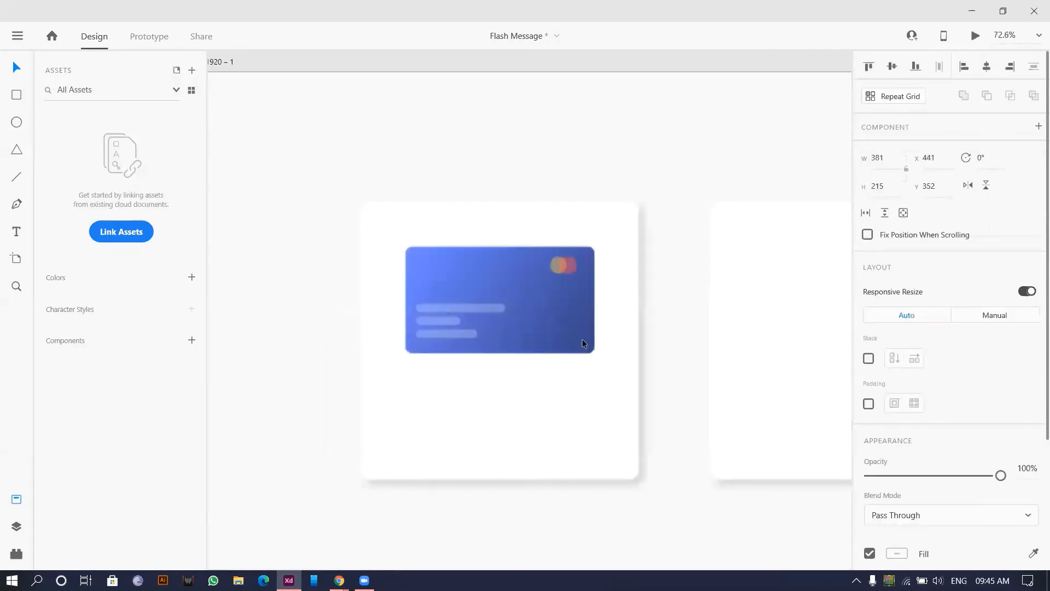
left_click_drag(596, 355, 519, 308)
scroll(520, 308, "down", 5)
scroll(518, 294, "up", 5)
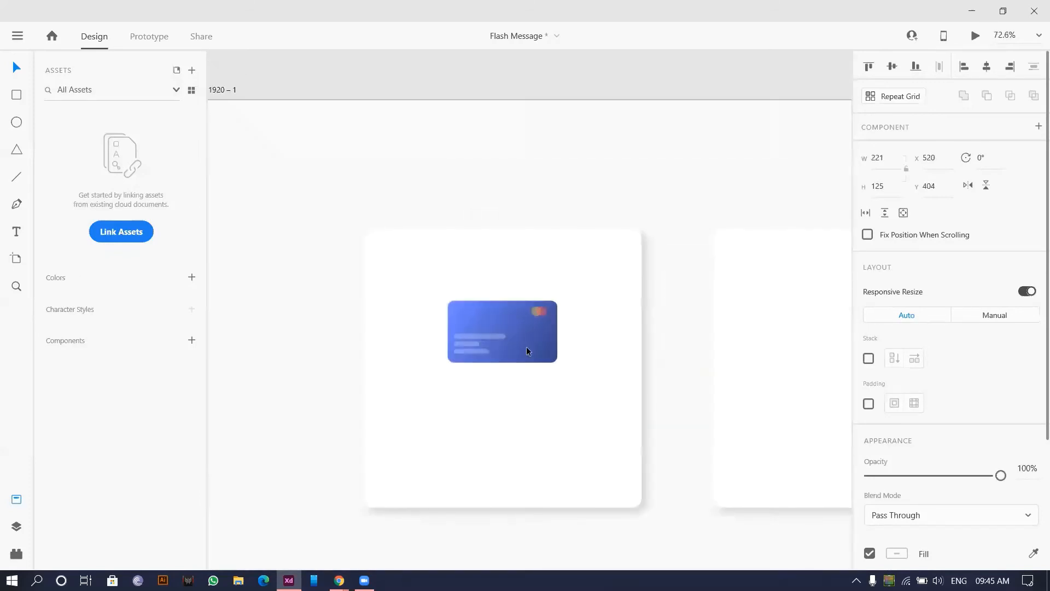
left_click_drag(558, 362, 577, 399)
Step: Move the torn right half of the card onto the right white square and rotate it to about 15°
scroll(548, 357, "down", 4)
scroll(379, 199, "up", 3)
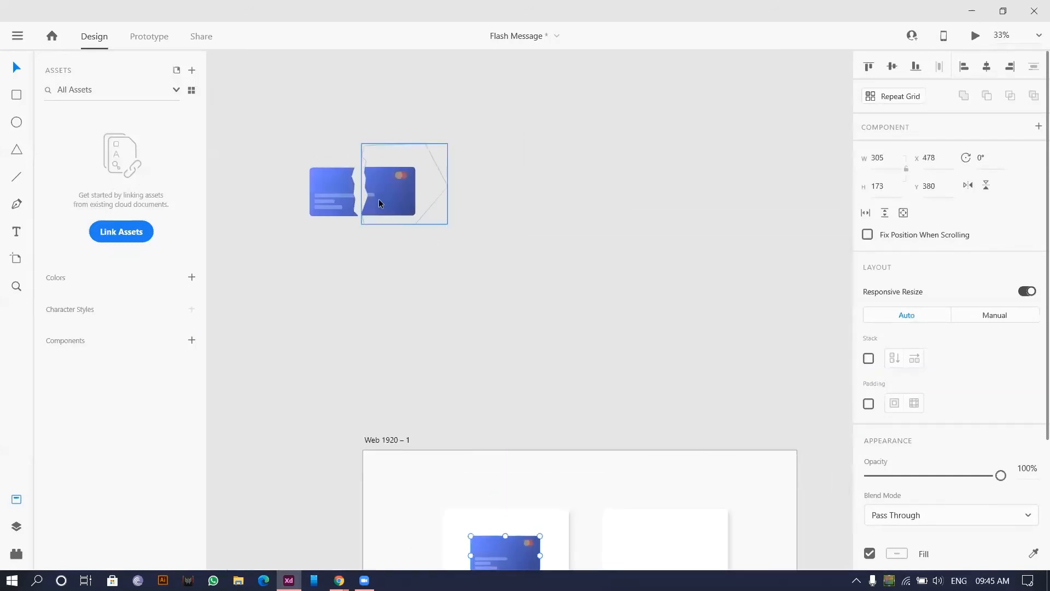
left_click_drag(379, 204, 739, 546)
scroll(686, 457, "down", 3)
scroll(707, 454, "up", 5)
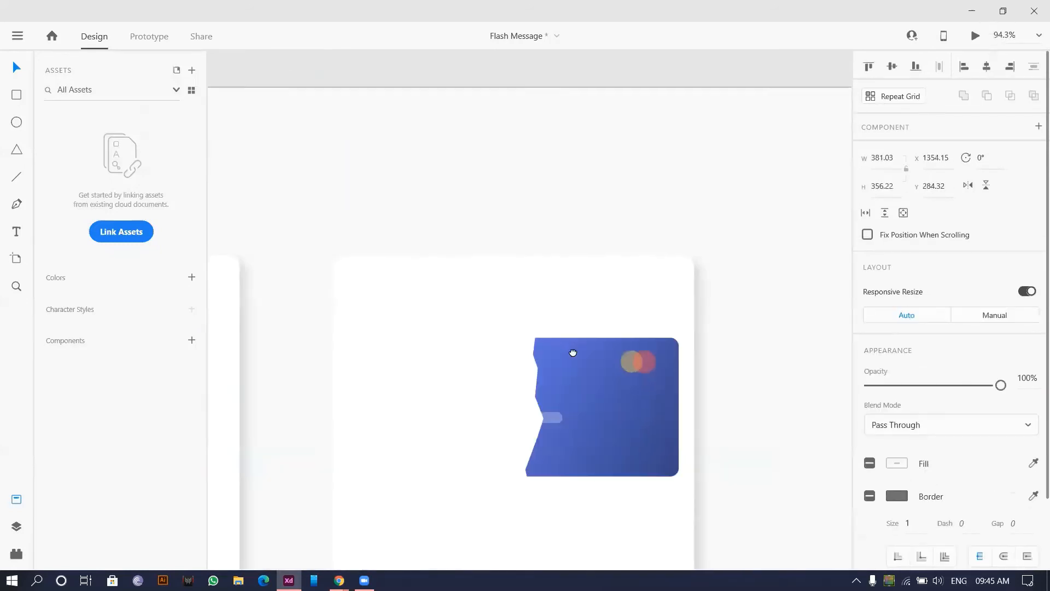
left_click_drag(573, 352, 483, 313)
left_click_drag(683, 229, 691, 264)
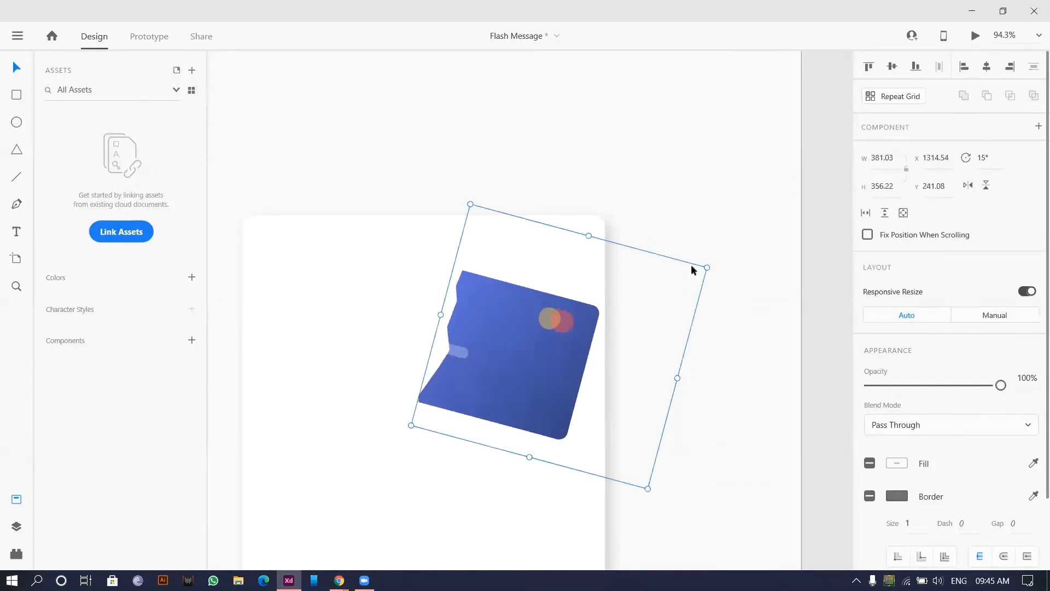
Step: Undo the rotation and move of the torn right card half
key("ctrl+z")
key("ctrl+z")
scroll(432, 145, "down", 5)
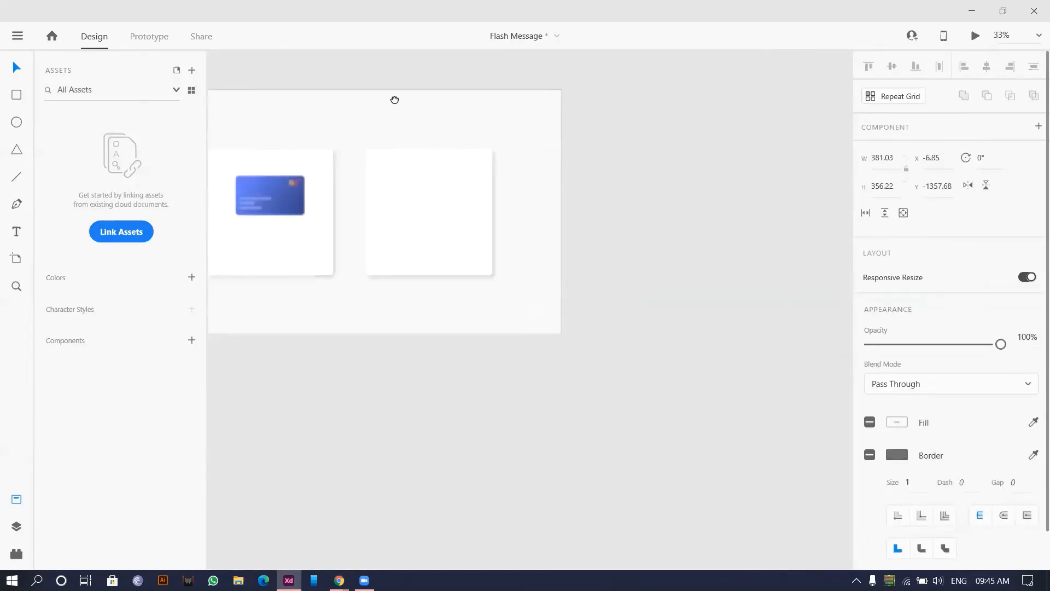
left_click_drag(389, 91, 568, 541)
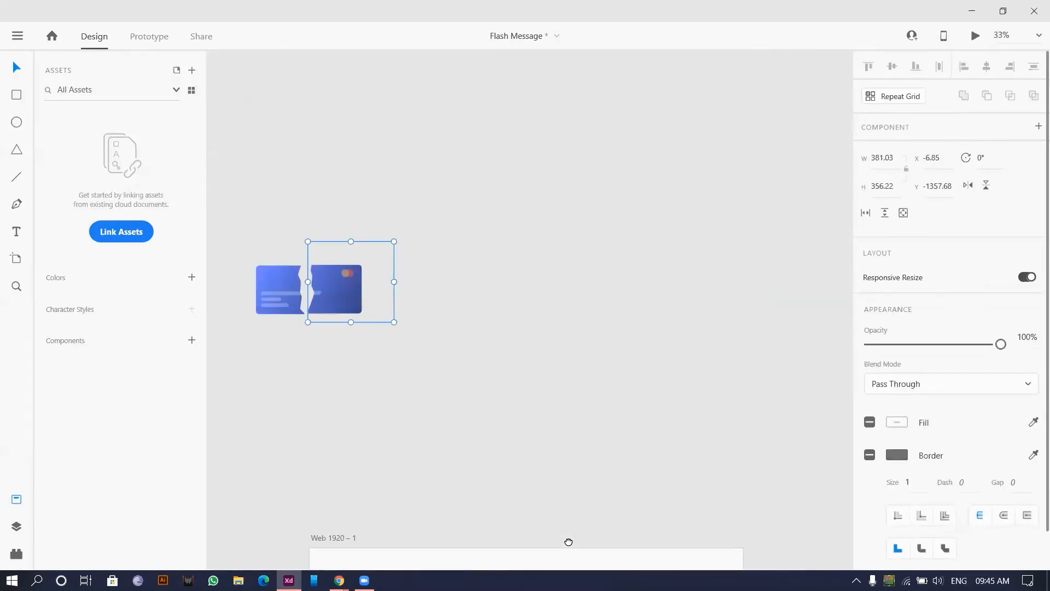
Step: Scale both torn card halves down together to about 158 × 147 each and place them over the intact card
left_click(627, 272)
left_click_drag(301, 214, 629, 250)
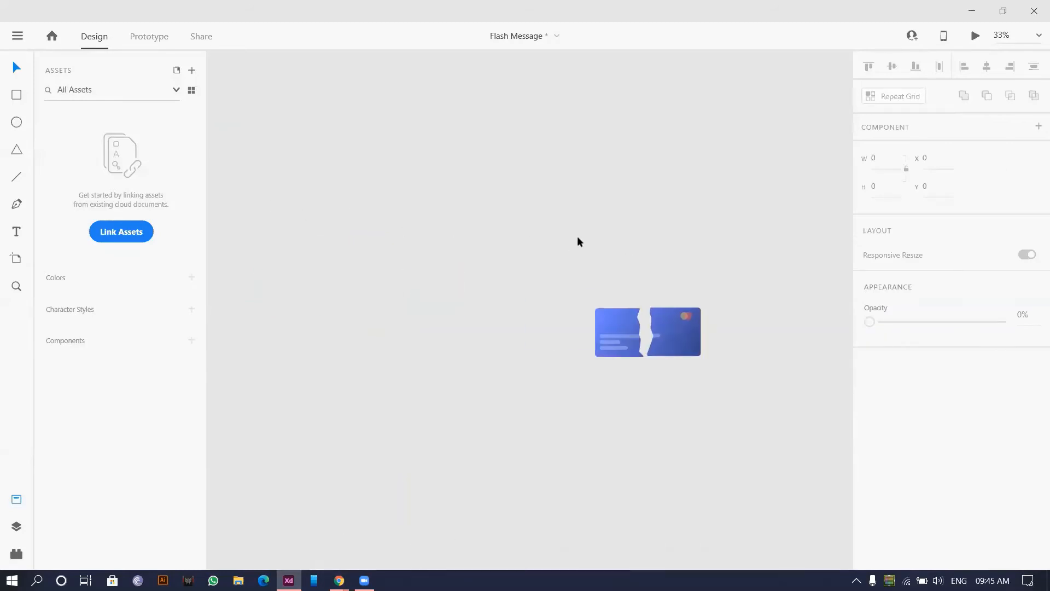
key("ctrl+a")
scroll(745, 293, "up", 3)
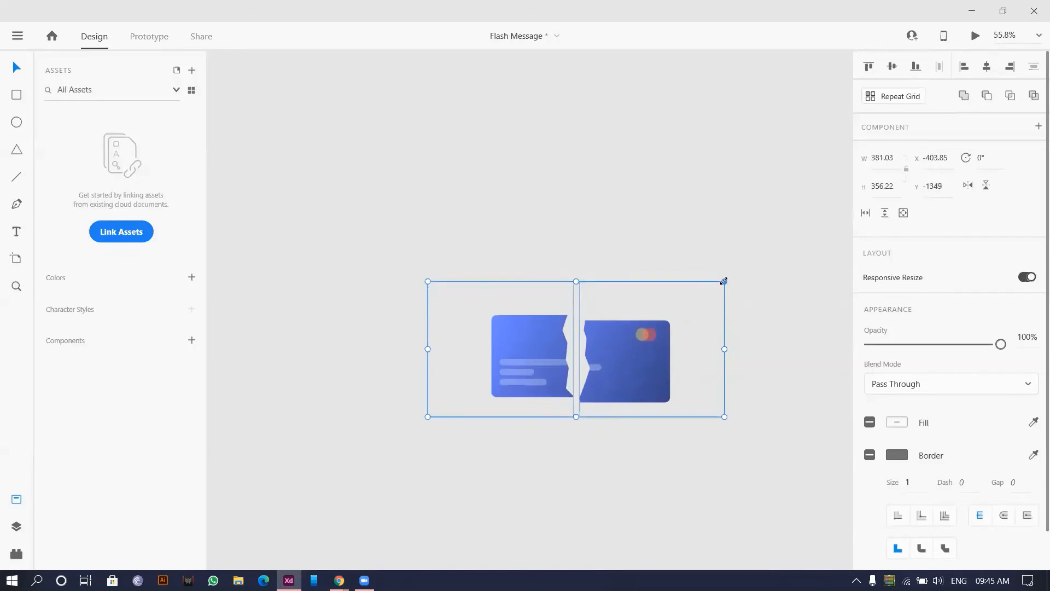
left_click_drag(724, 277, 346, 346)
scroll(515, 385, "down", 3)
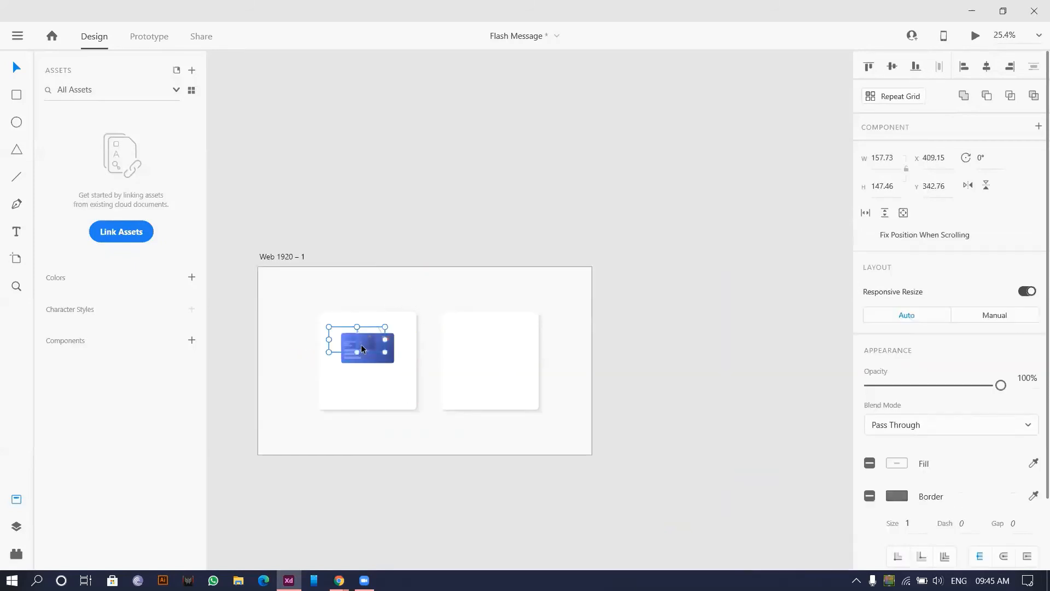
Step: Enlarge the two torn halves to about 338 × 316 each, matching their card size to the intact card
scroll(347, 346, "up", 6)
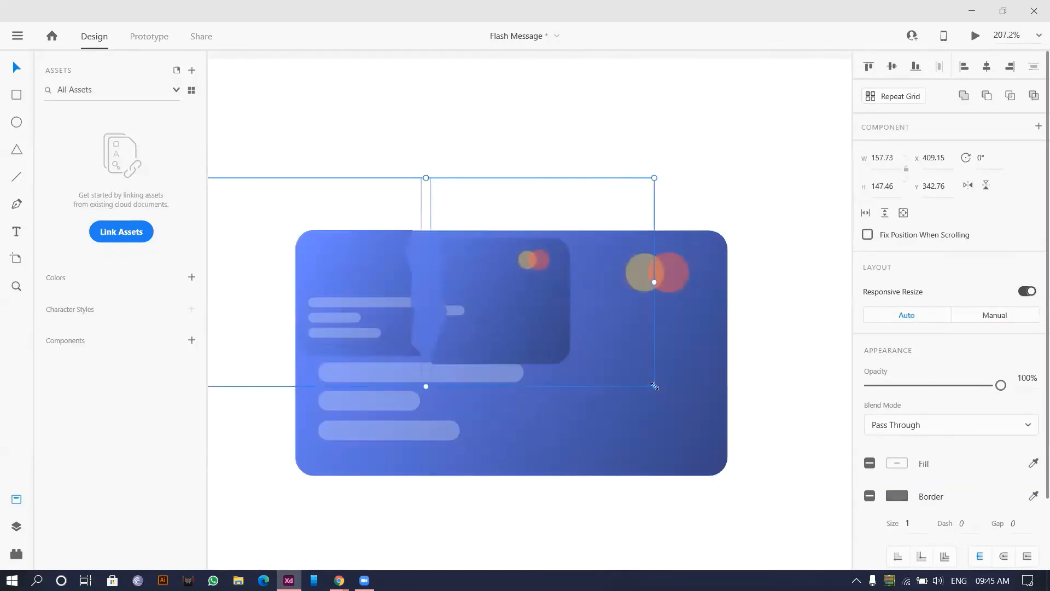
left_click_drag(655, 386, 776, 482)
scroll(374, 121, "up", 1)
left_click_drag(333, 251, 262, 208)
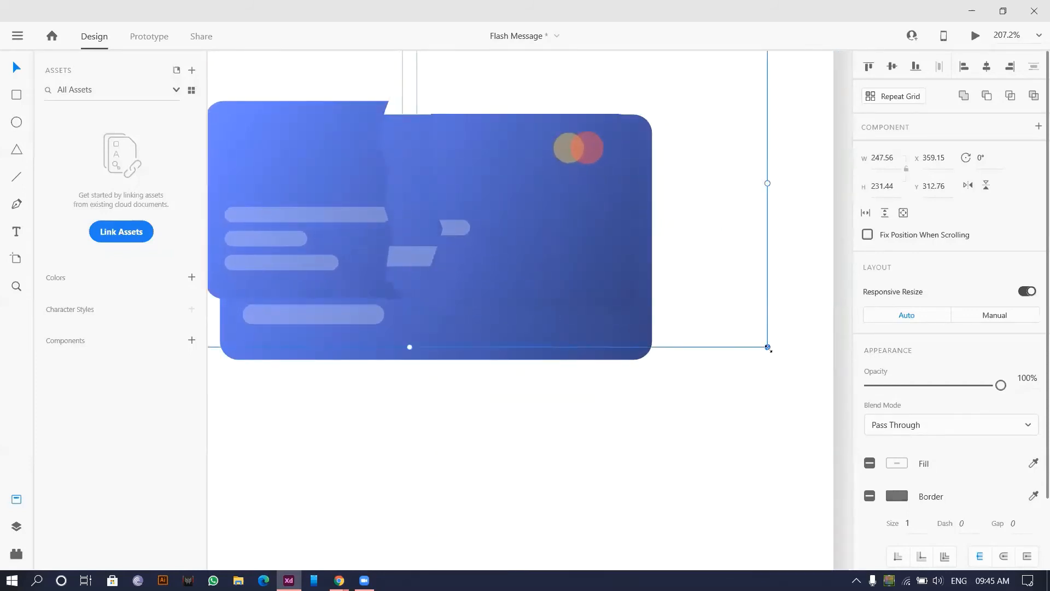
left_click_drag(768, 348, 893, 479)
scroll(476, 230, "down", 3)
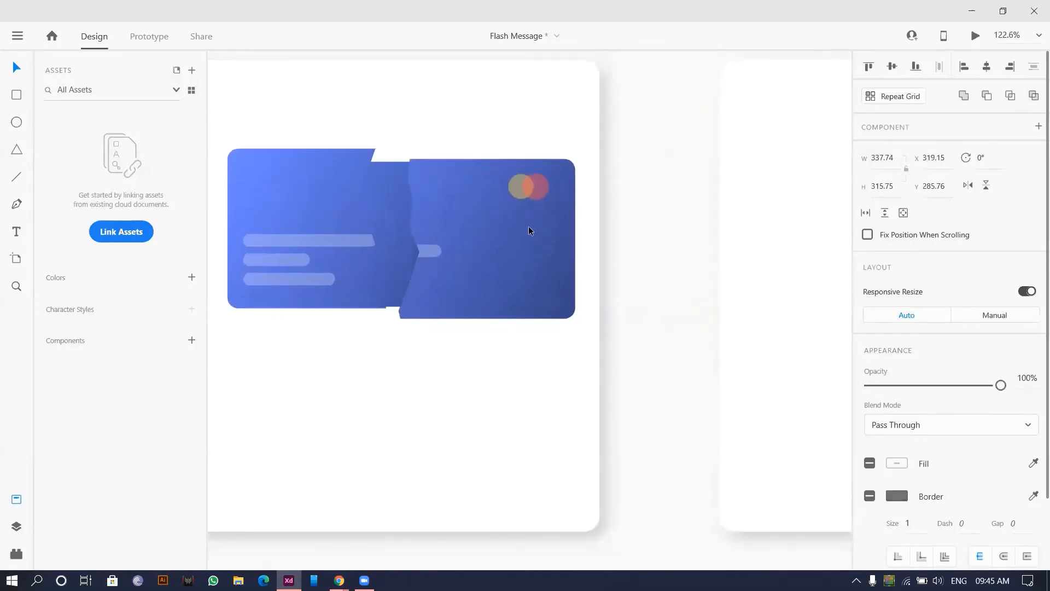
Step: Move both torn card halves from the left white square onto the right one
scroll(528, 228, "down", 5)
left_click_drag(700, 259, 712, 262)
left_click_drag(649, 115, 525, 107)
scroll(546, 278, "up", 3)
left_click(706, 151)
Step: Tilt the torn left half counter-clockwise and the right half to 15°, and move both apart into the upper part of the square
left_click(455, 218)
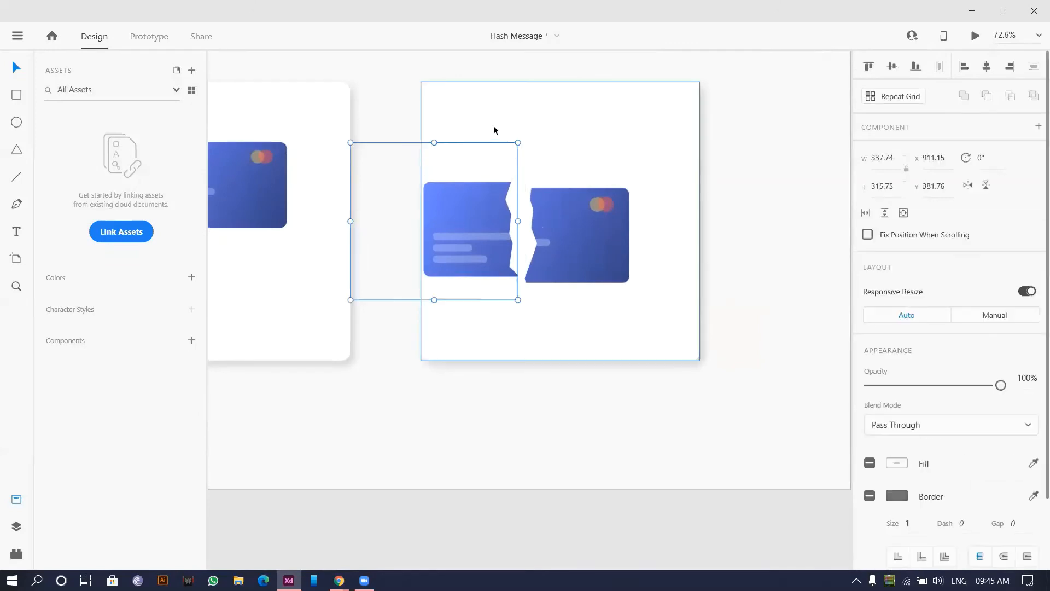
left_click_drag(519, 141, 562, 186)
left_click(635, 173)
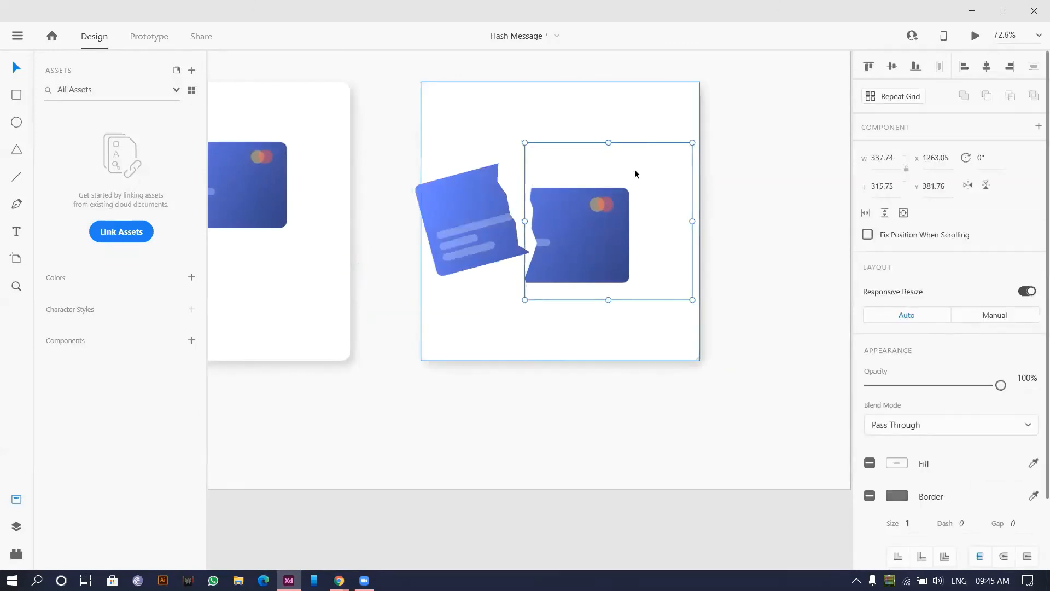
left_click_drag(693, 144, 714, 176)
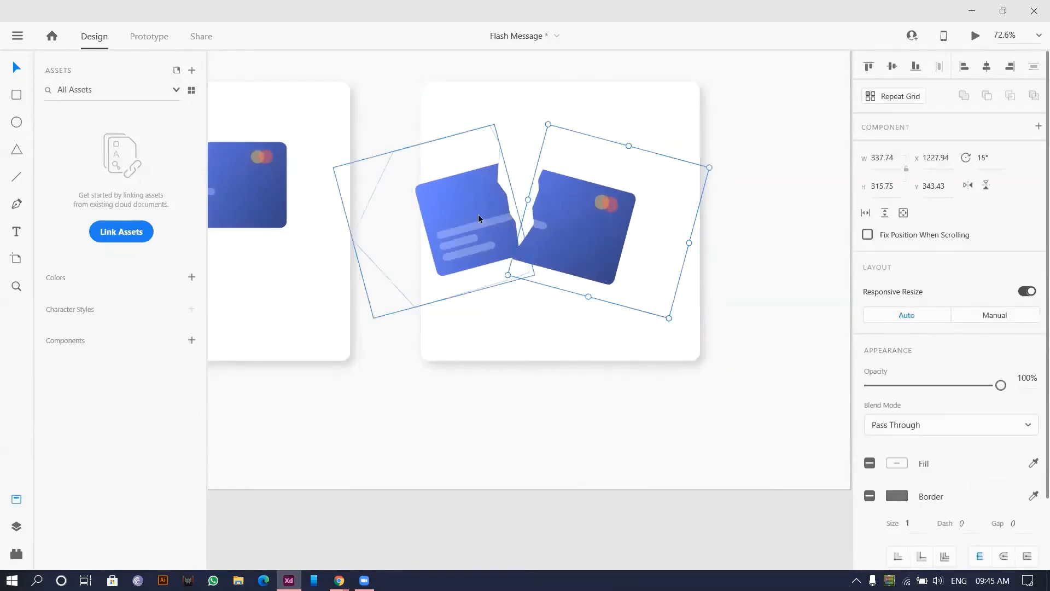
left_click_drag(478, 214, 509, 159)
left_click_drag(572, 227, 615, 198)
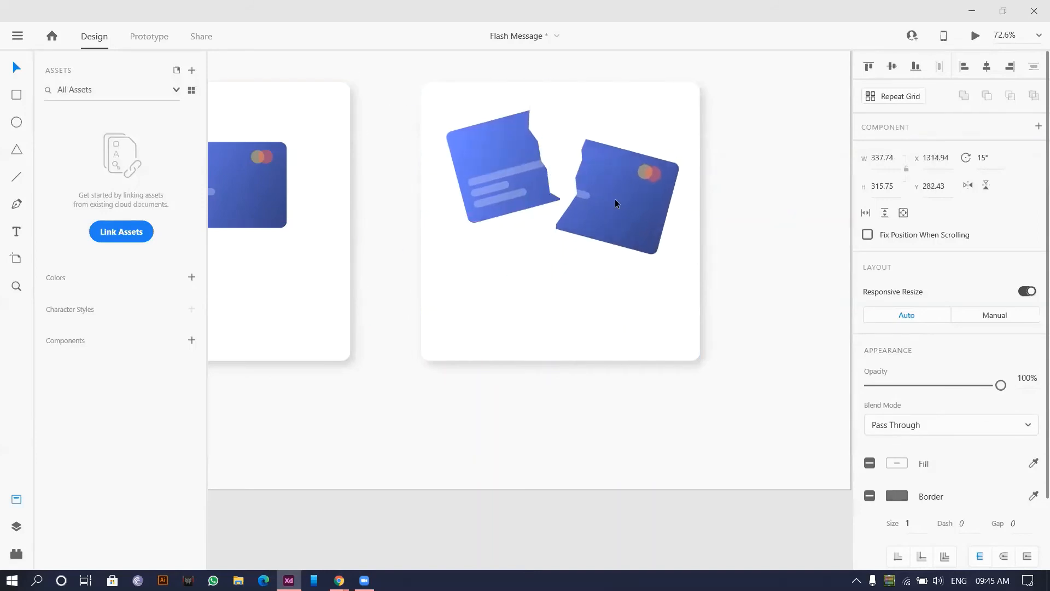
scroll(480, 348, "down", 3)
left_click(478, 342)
scroll(400, 401, "up", 3)
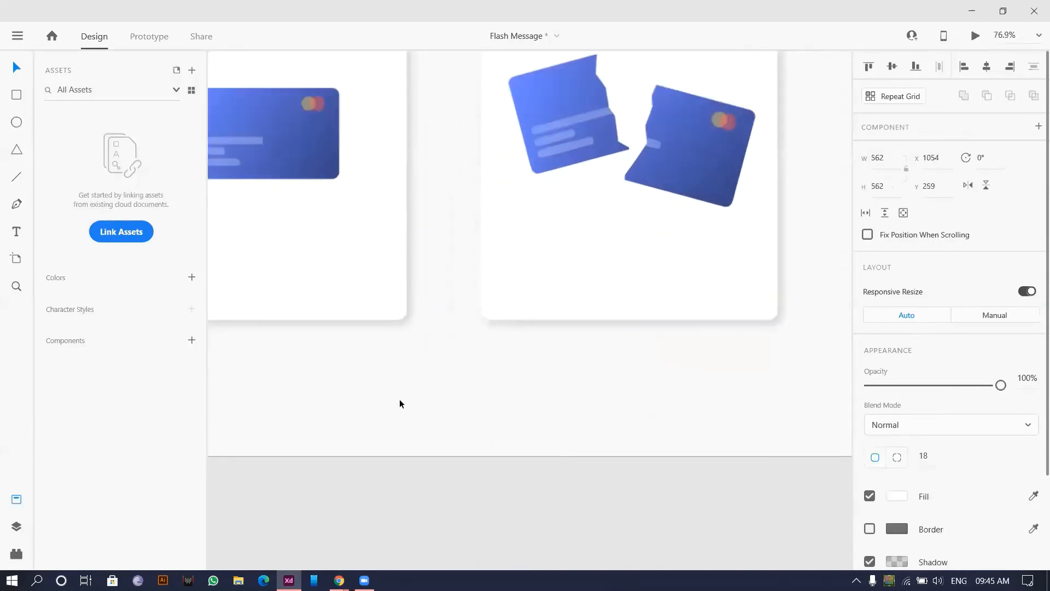
scroll(400, 400, "down", 2)
left_click_drag(400, 400, 512, 401)
scroll(516, 396, "down", 1)
scroll(513, 383, "down", 2)
scroll(504, 361, "down", 3)
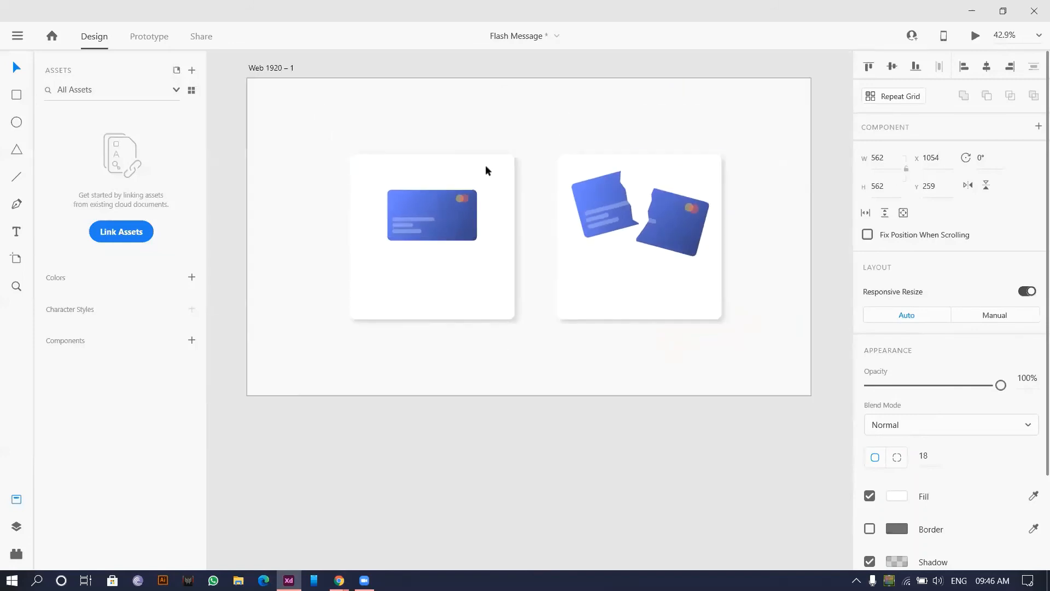
scroll(598, 213, "up", 3)
scroll(448, 183, "down", 5)
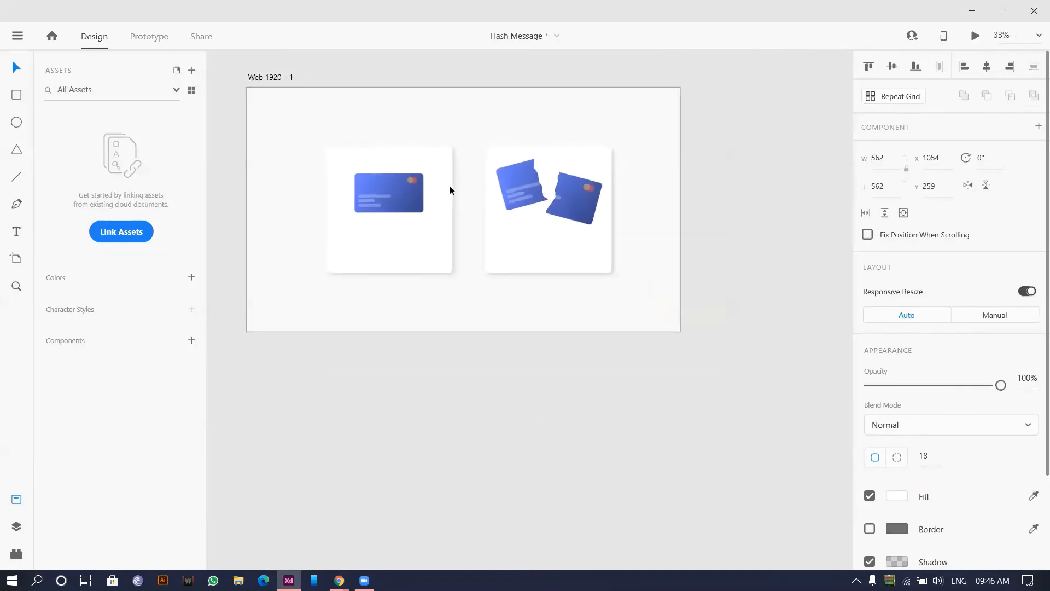
Step: Add the text "Payment Successful" below the intact card on the left white square
scroll(274, 181, "up", 3)
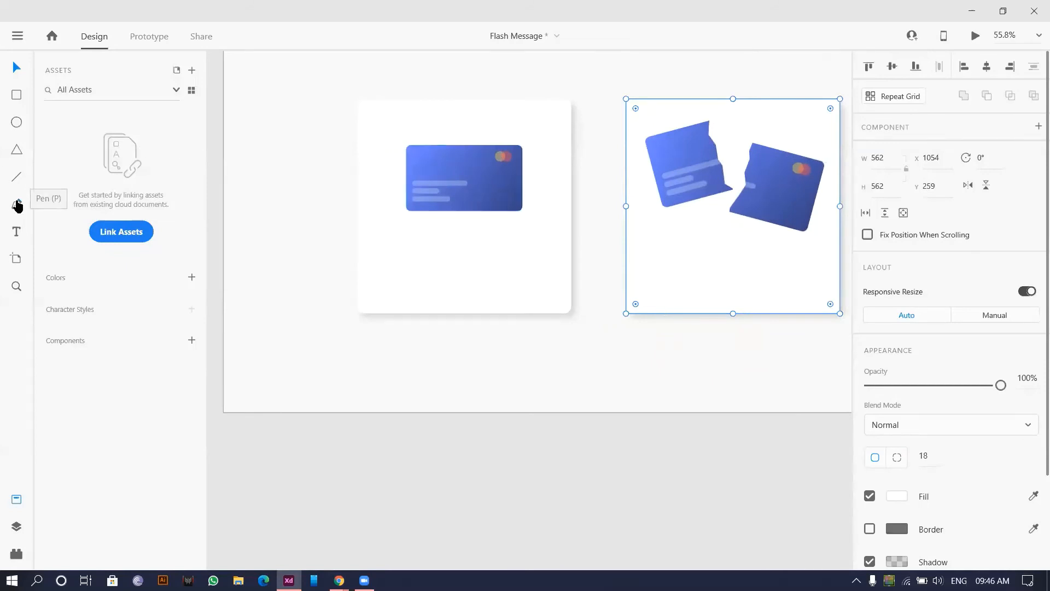
left_click(463, 239)
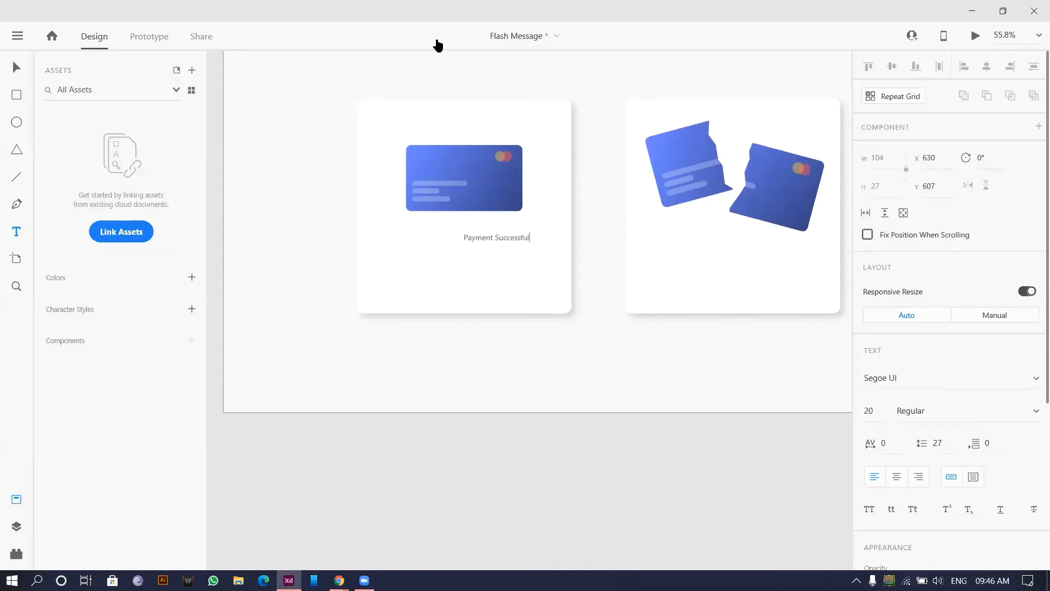
left_click(11, 70)
Step: Copy the "Payment Successful" text below the torn card and change the copy to "Payment Unsuccessful"
left_click_drag(495, 237, 741, 244)
double_click(737, 243)
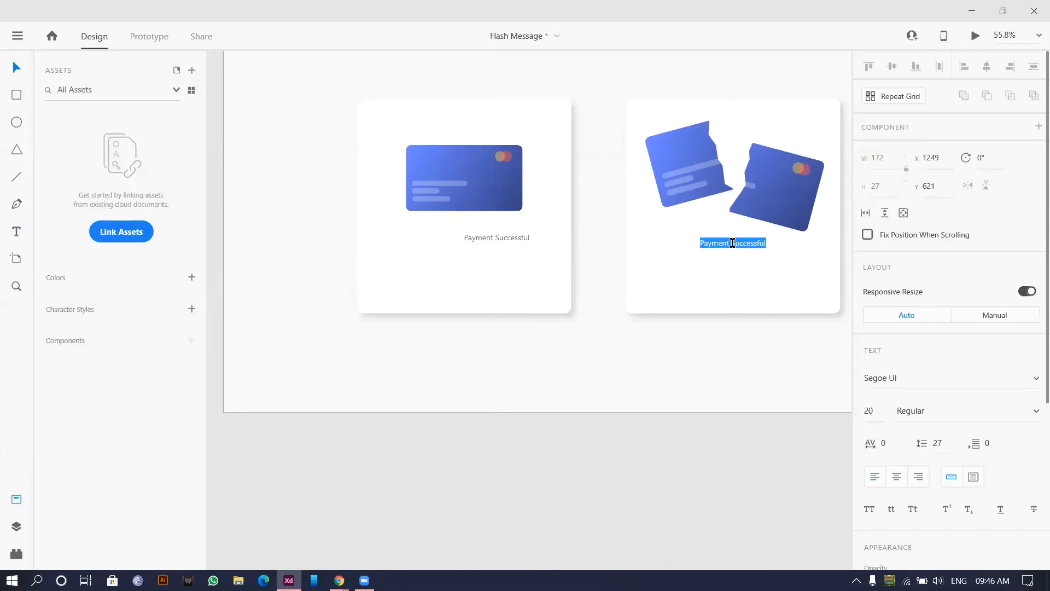
left_click(733, 242)
key("Escape")
scroll(760, 238, "up", 5, "ctrl")
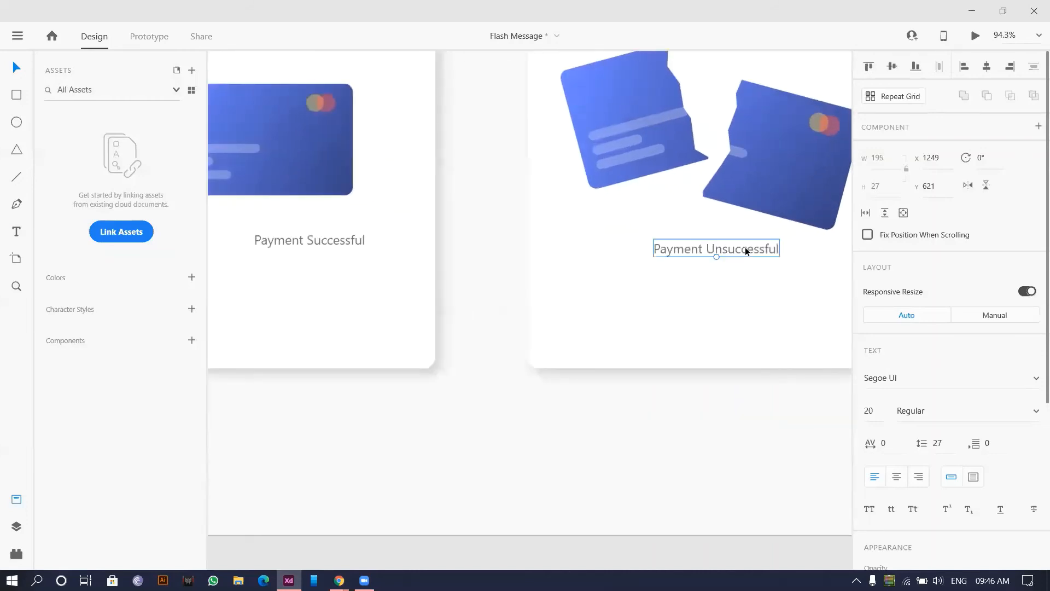
Step: Change the fill colour of the "Payment Unsuccessful" text to red
scroll(921, 425, "down", 3)
scroll(922, 425, "down", 2)
left_click(897, 427)
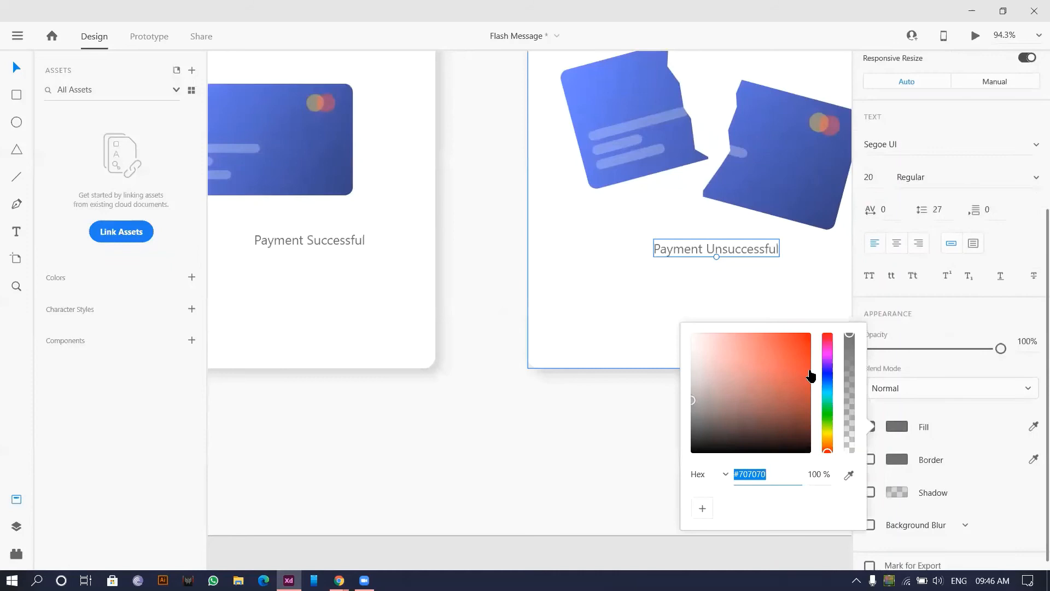
left_click(783, 334)
Step: Change the fill colour of the "Payment Successful" text to a dark green
left_click(344, 239)
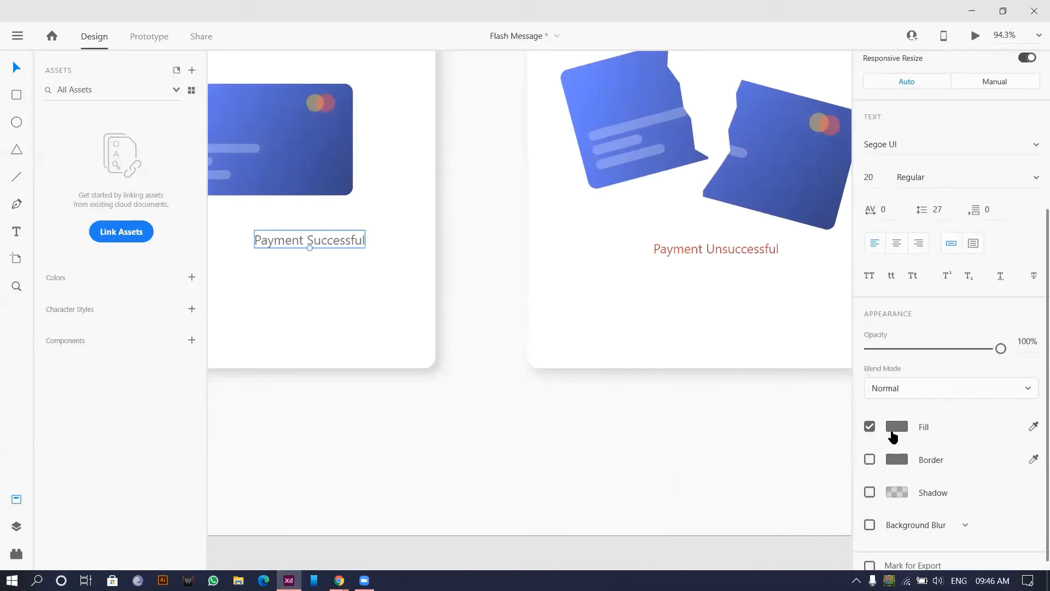
left_click(894, 429)
left_click(827, 420)
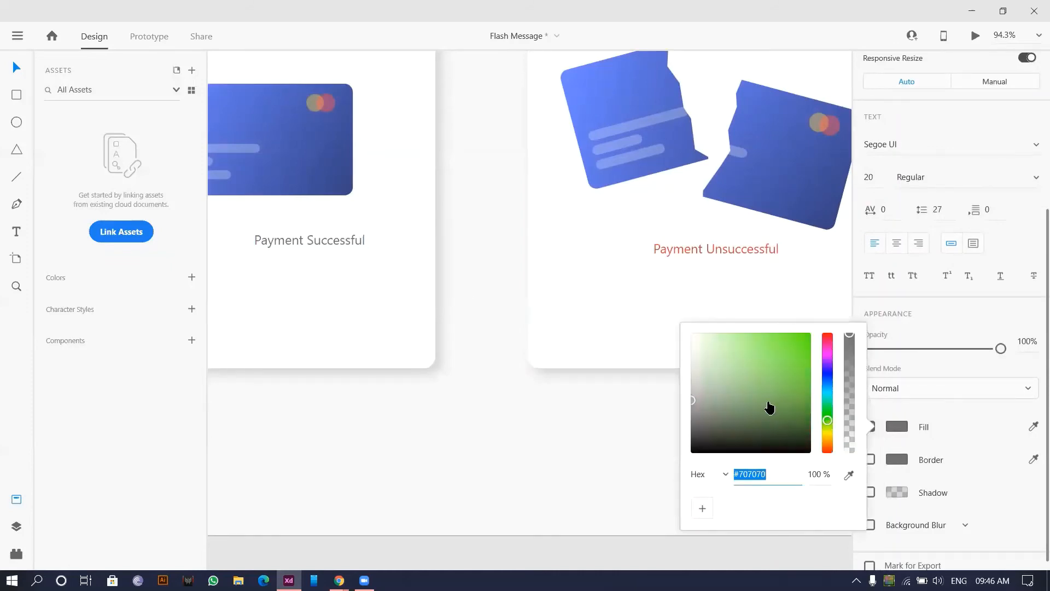
left_click(788, 383)
left_click(571, 352)
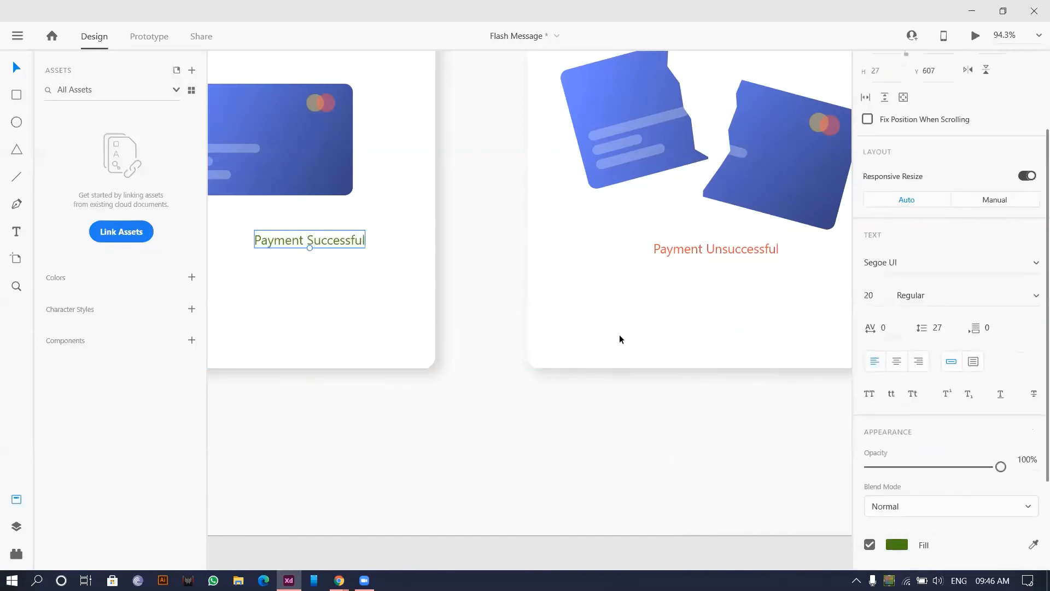
left_click(896, 544)
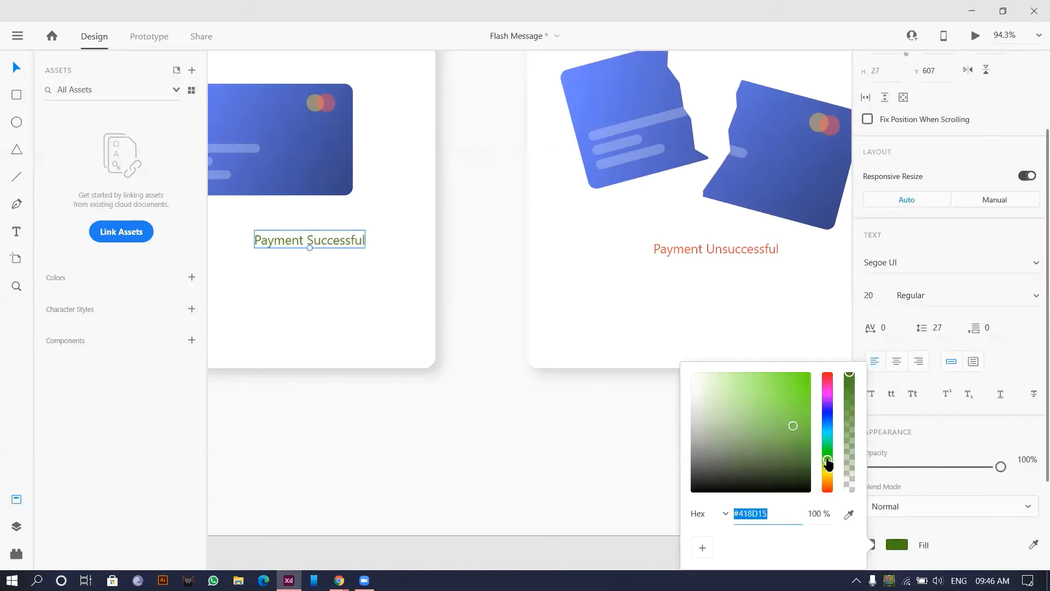
left_click_drag(828, 462, 806, 433)
left_click(408, 406)
scroll(408, 406, "down", 3)
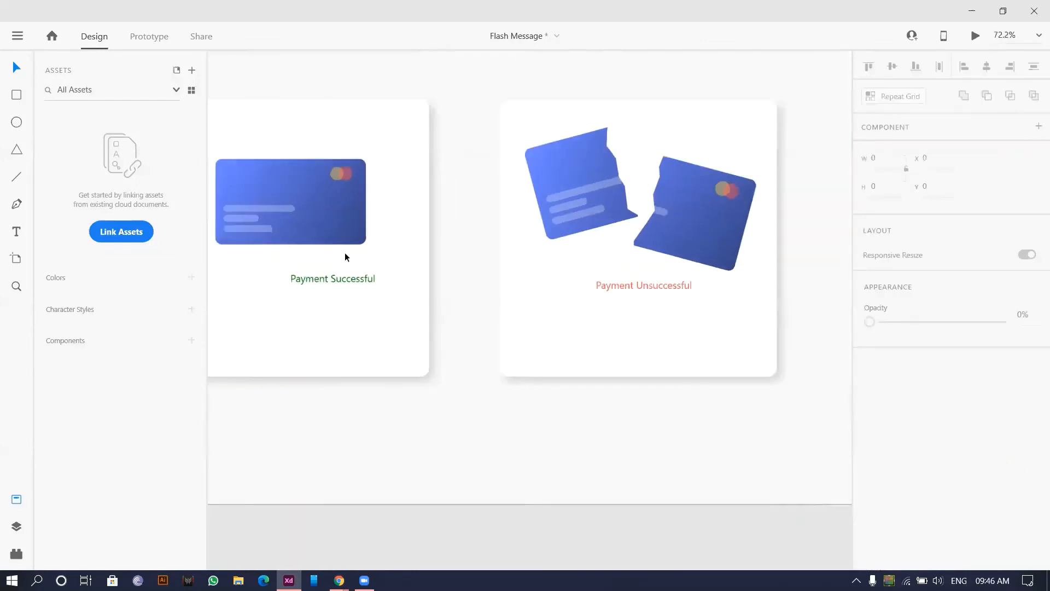
Step: Set the font of both payment messages to DM Sans
left_click(355, 305)
left_click(602, 311, "shift")
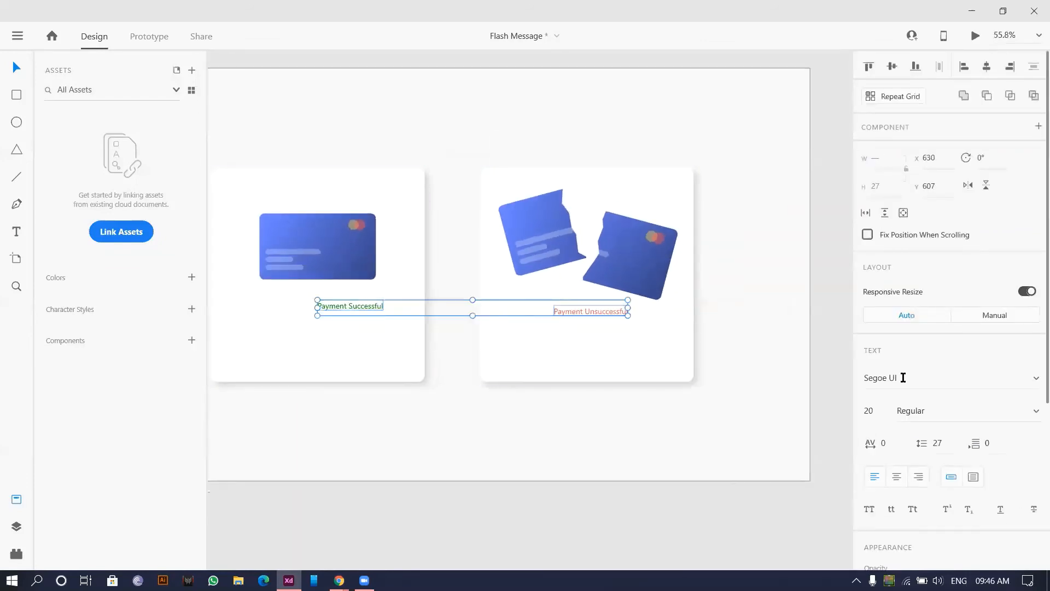
left_click(924, 377)
type("DM Sans")
key("Return")
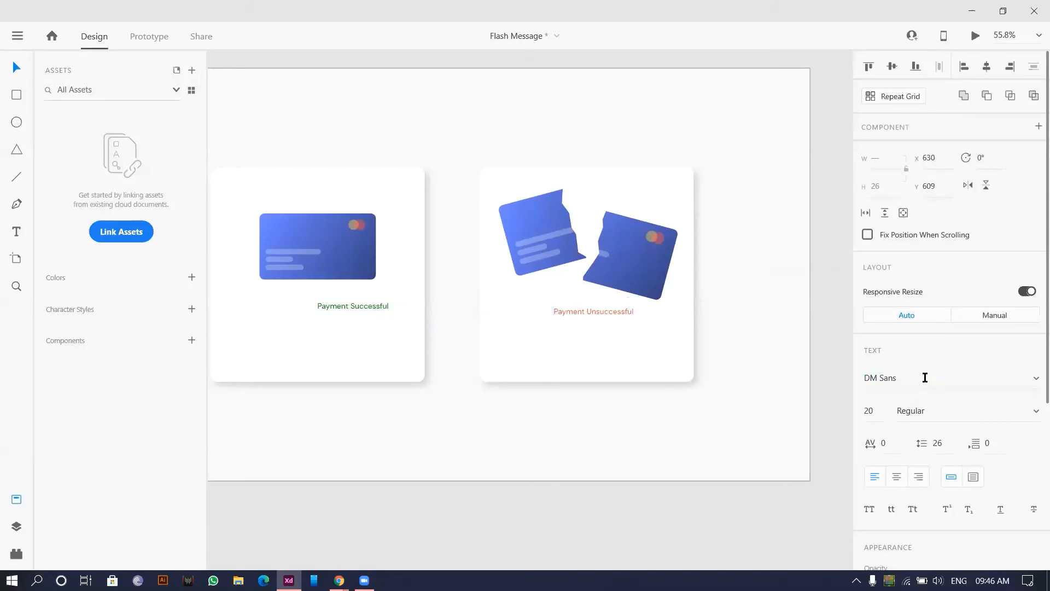
Step: Set the font weight of both payment messages to Medium
left_click(946, 414)
key("Down")
key("Down")
key("Down")
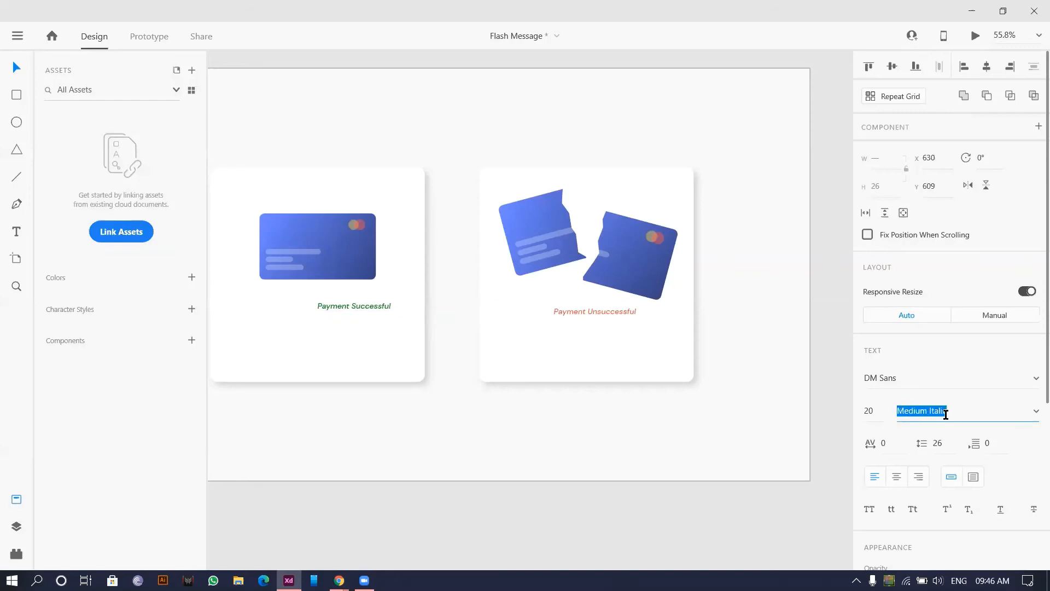
key("Up")
key("Up")
key("Up")
left_click(481, 356)
Step: Place the "Payment Successful" text centrally under the intact card and set the font size of both messages to 32
left_click(354, 306)
mouse_move(355, 309)
left_mouse_down()
mouse_move(352, 328)
mouse_move(333, 309)
left_mouse_up()
left_click(610, 313)
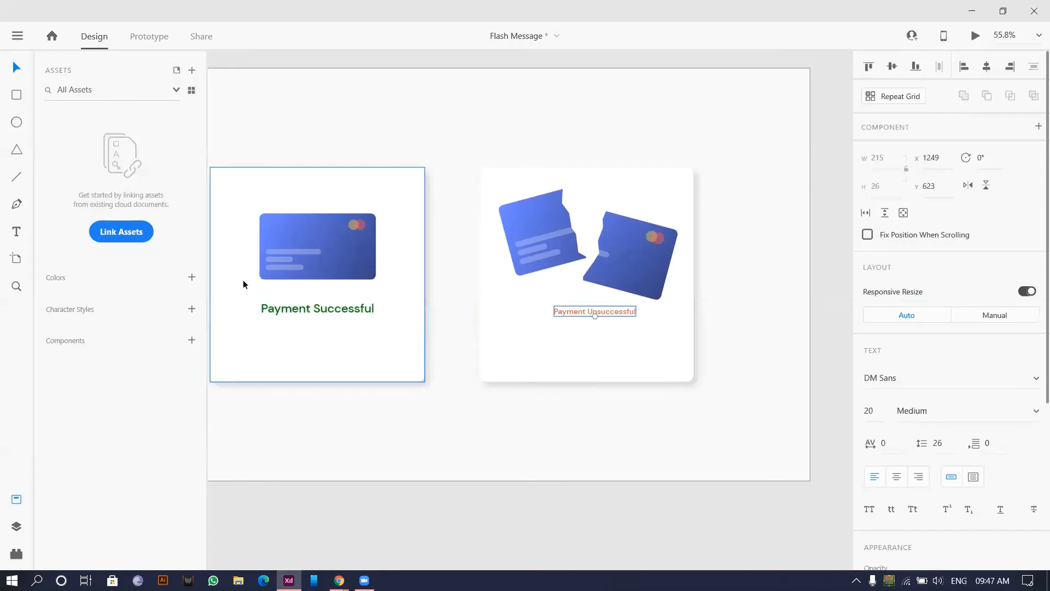
left_click(277, 310)
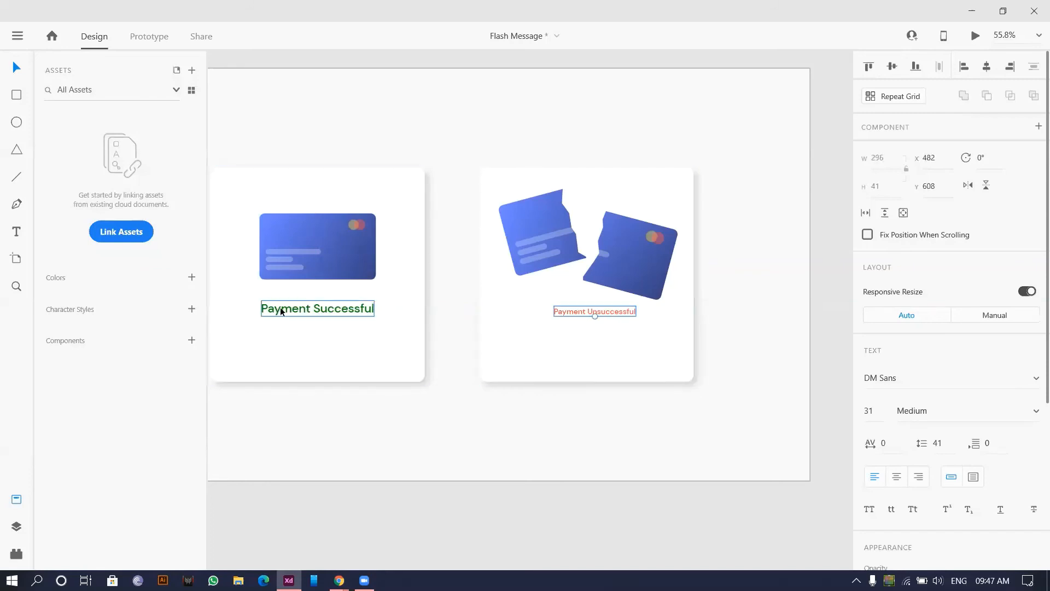
left_click(556, 311, "shift")
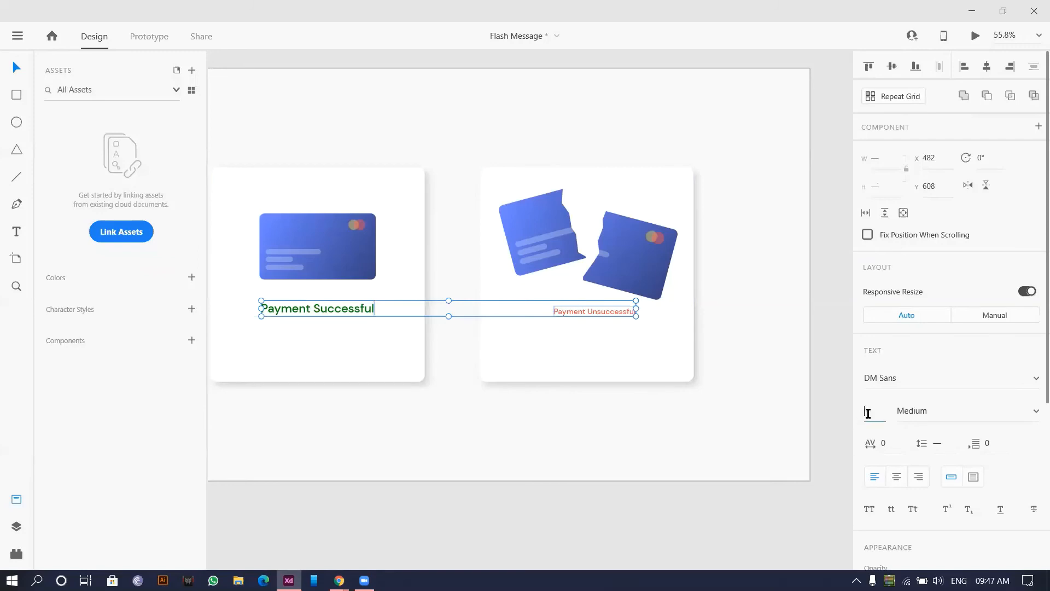
type("32")
left_click(629, 466)
Step: Move the "Payment Unsuccessful" text centrally under the torn card, level with the "Payment Successful" text
left_click_drag(601, 311, 575, 311)
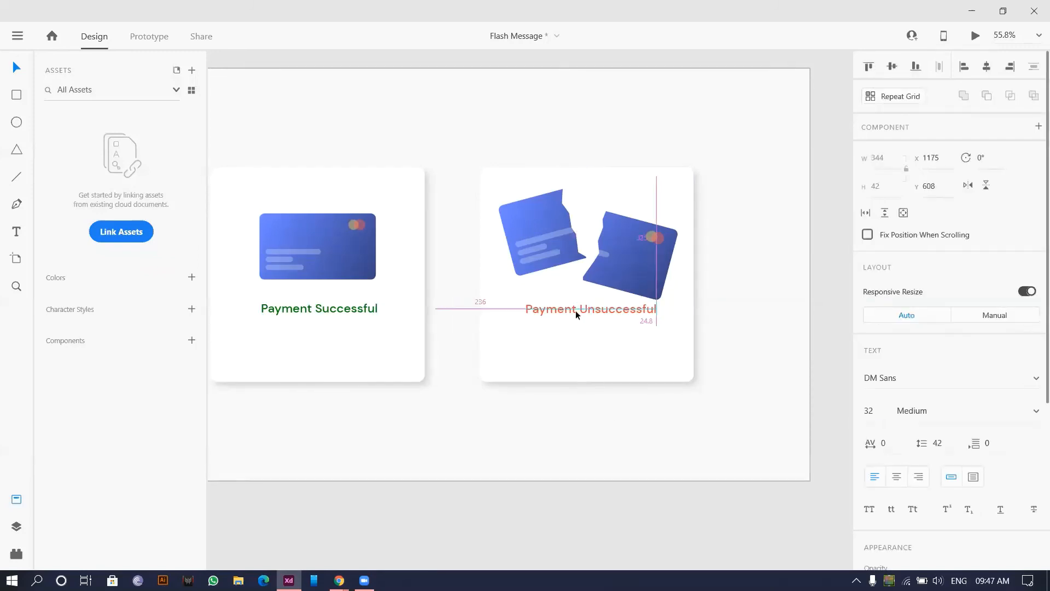
left_click(337, 311, "shift")
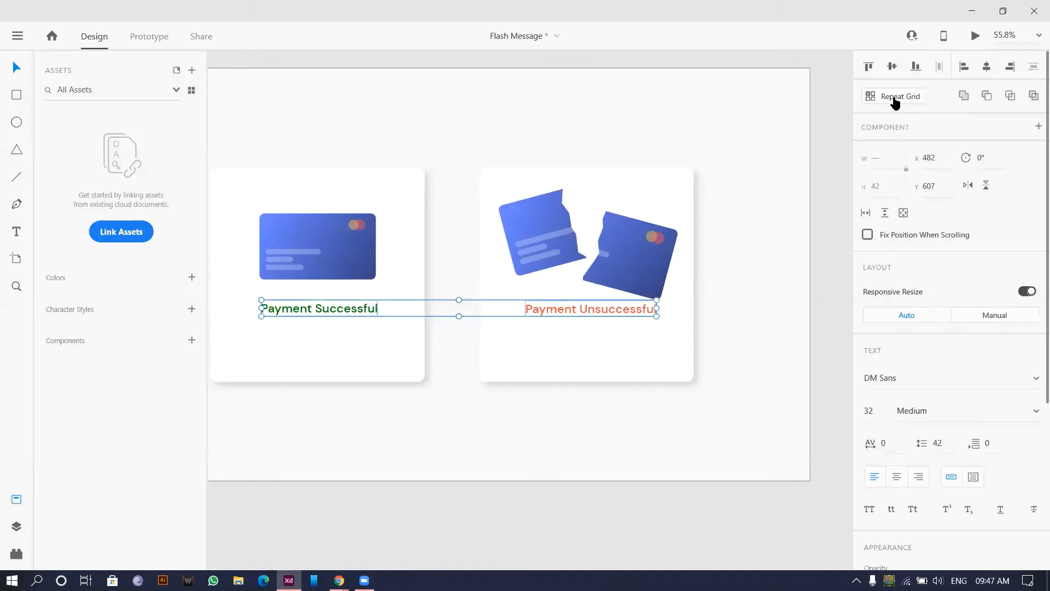
left_click(607, 261)
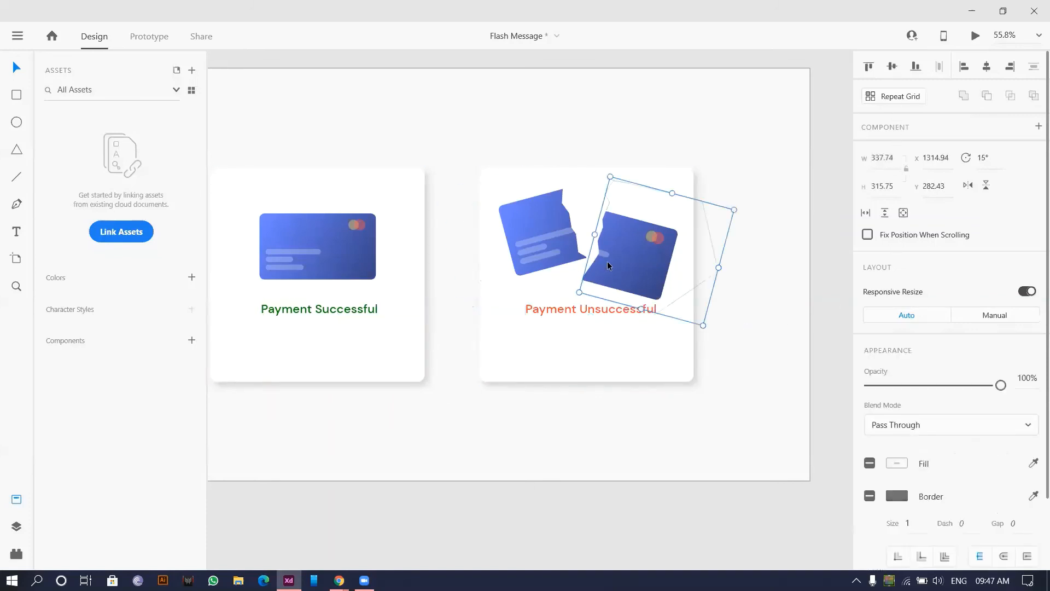
left_click(488, 432)
scroll(568, 382, "up", 3)
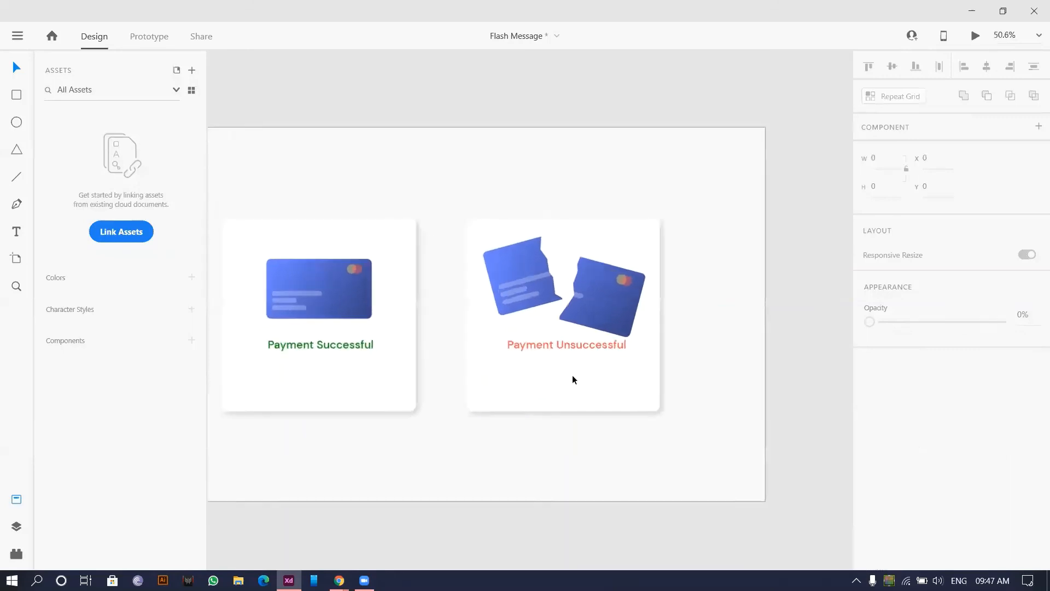
Step: Move the "Payment Successful" and "Payment Unsuccessful" texts down together to Y 633
left_click(566, 334)
left_click(264, 333, "shift")
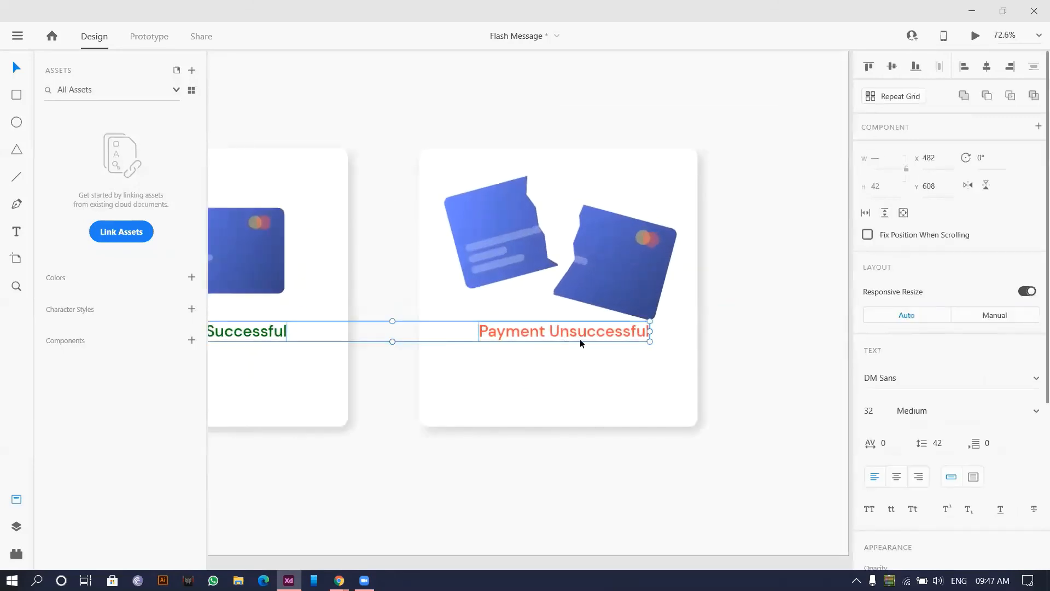
left_click_drag(580, 339, 581, 344)
key("ctrl+0")
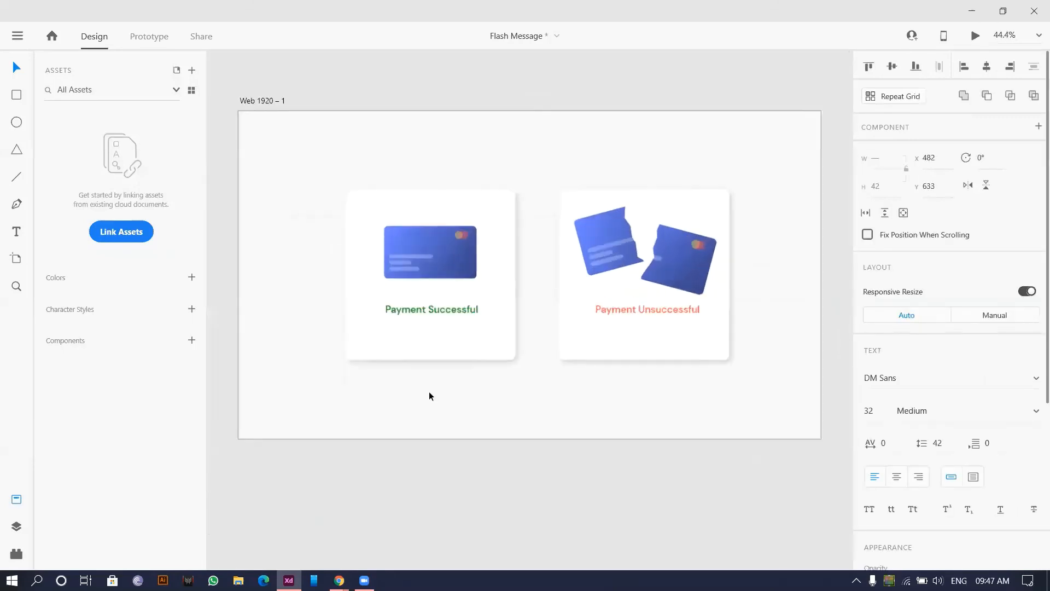
Step: Add the text "Thank you for the Payment" below "Payment Successful"
scroll(429, 396, "up", 2)
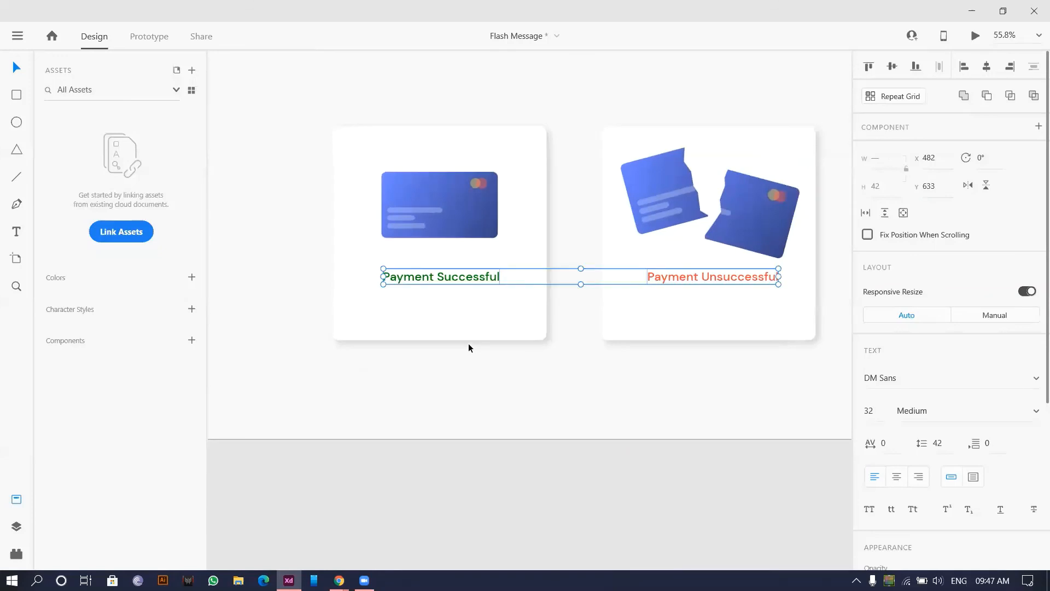
scroll(443, 307, "up", 2)
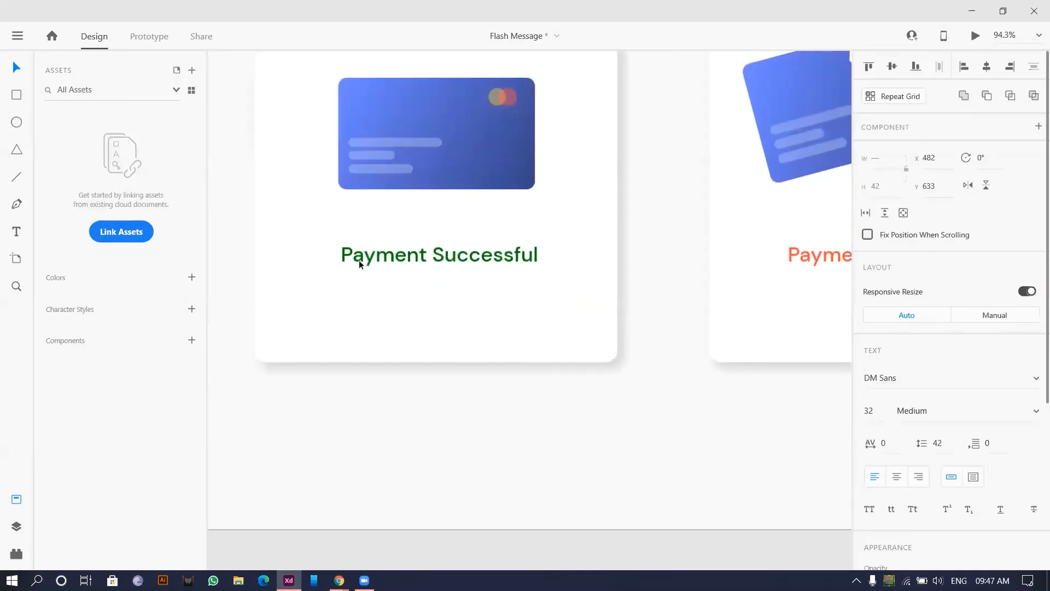
left_click(16, 233)
left_click(436, 280)
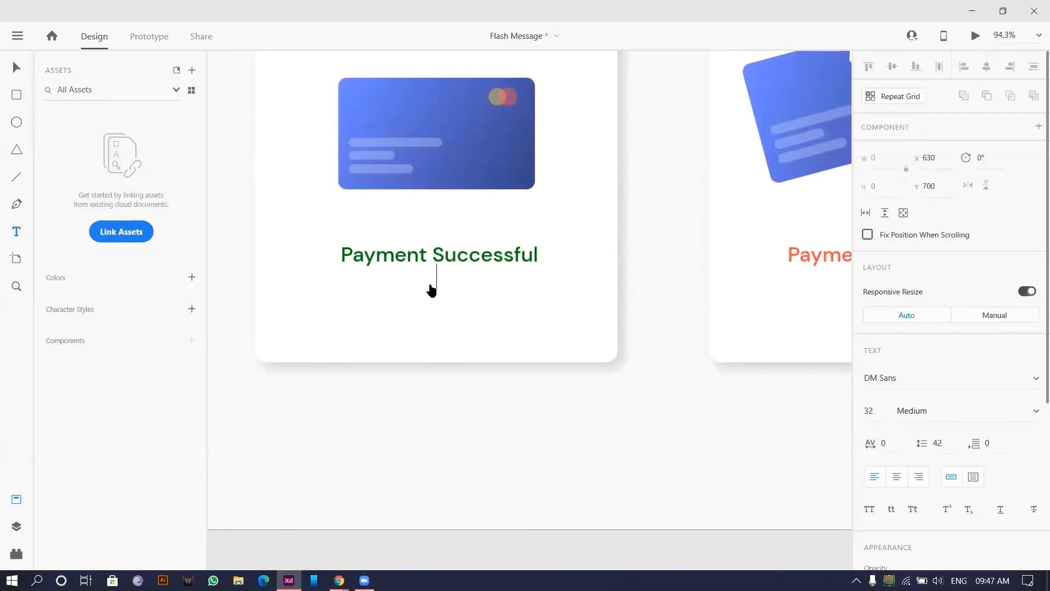
type("Tnak you f")
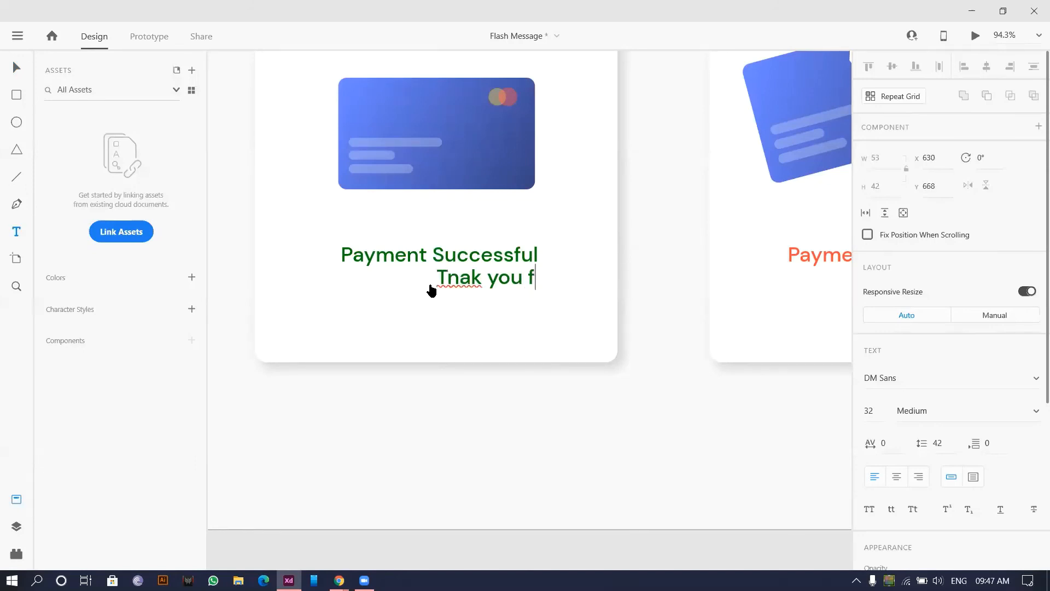
type("or the Pa")
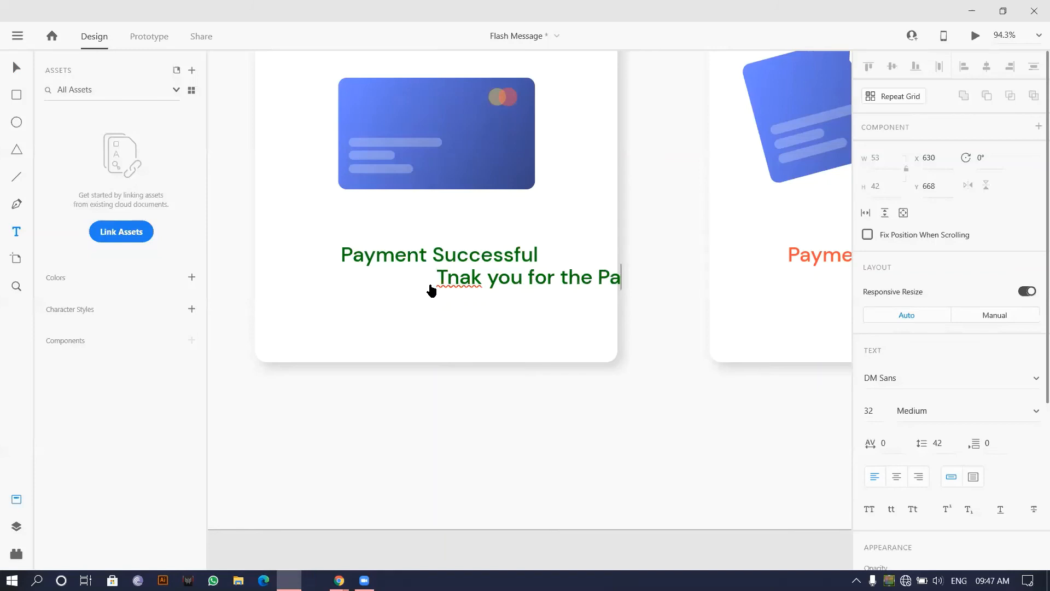
type("ymen")
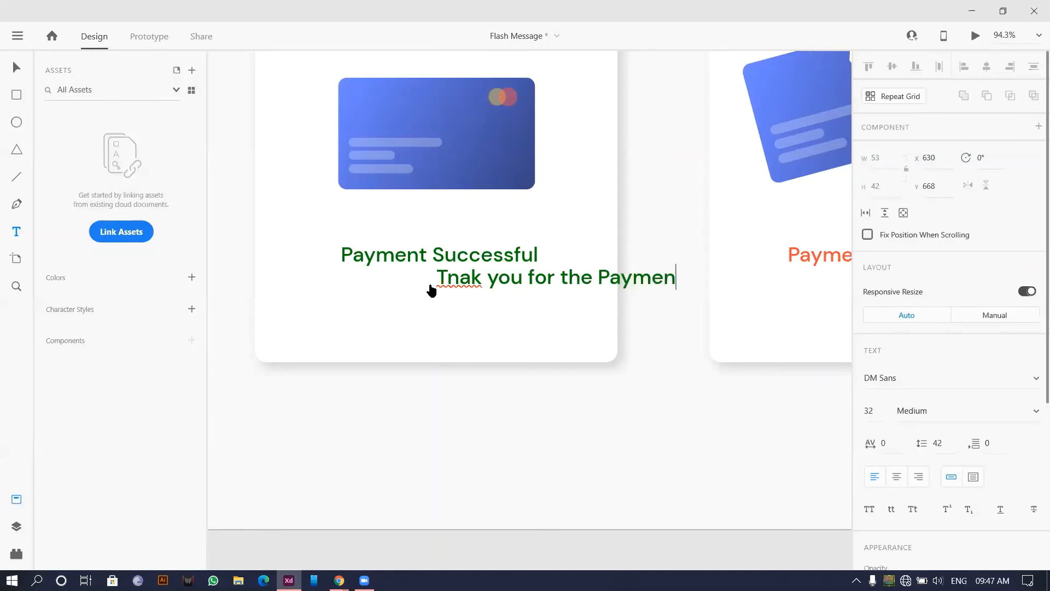
type("t")
left_click_drag(460, 277, 449, 278)
type("ha")
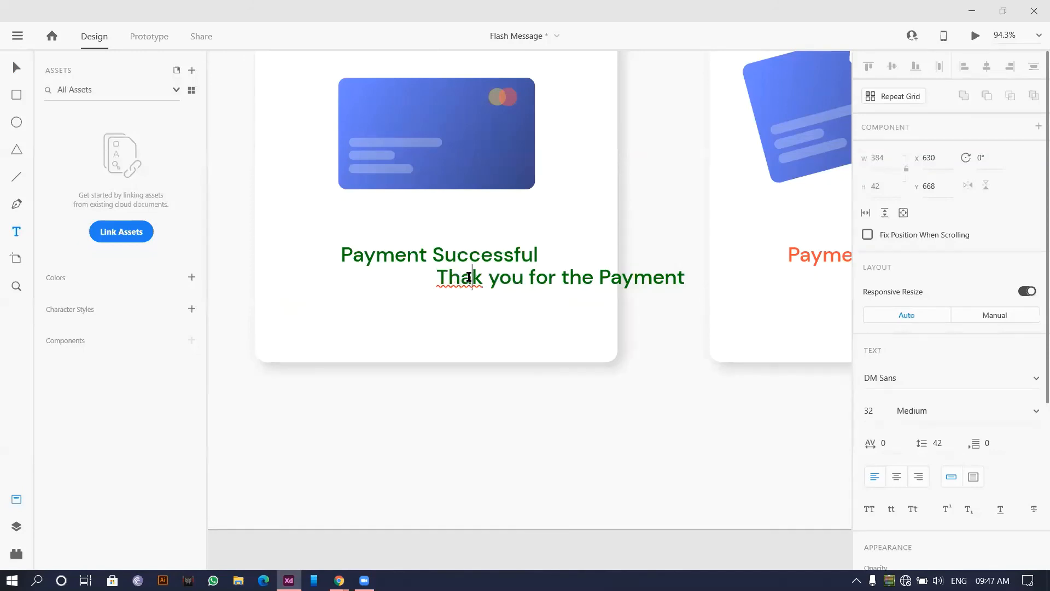
type("n")
key("Escape")
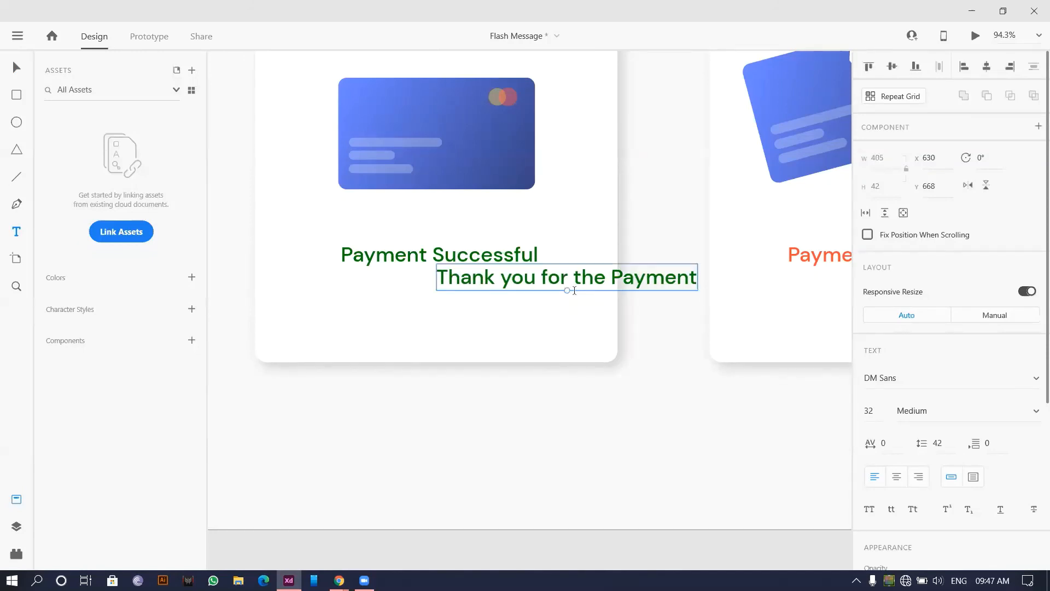
Step: Set the fill colour of the "Thank you for the Payment" text to dark grey #3C3C3C
scroll(886, 426, "down", 5)
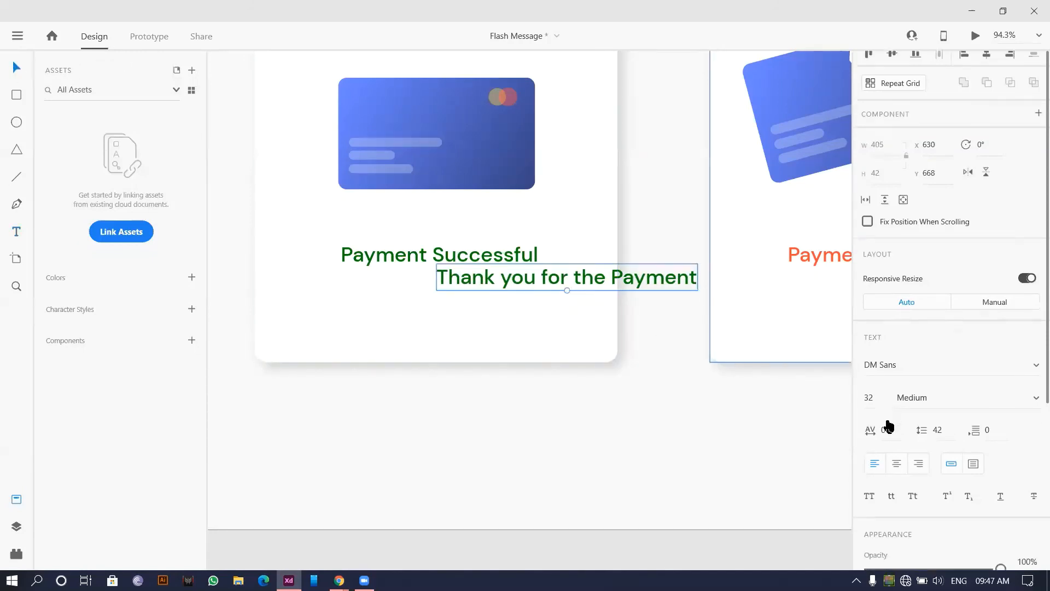
left_click(896, 414)
left_click(708, 404)
left_click_drag(707, 405, 685, 415)
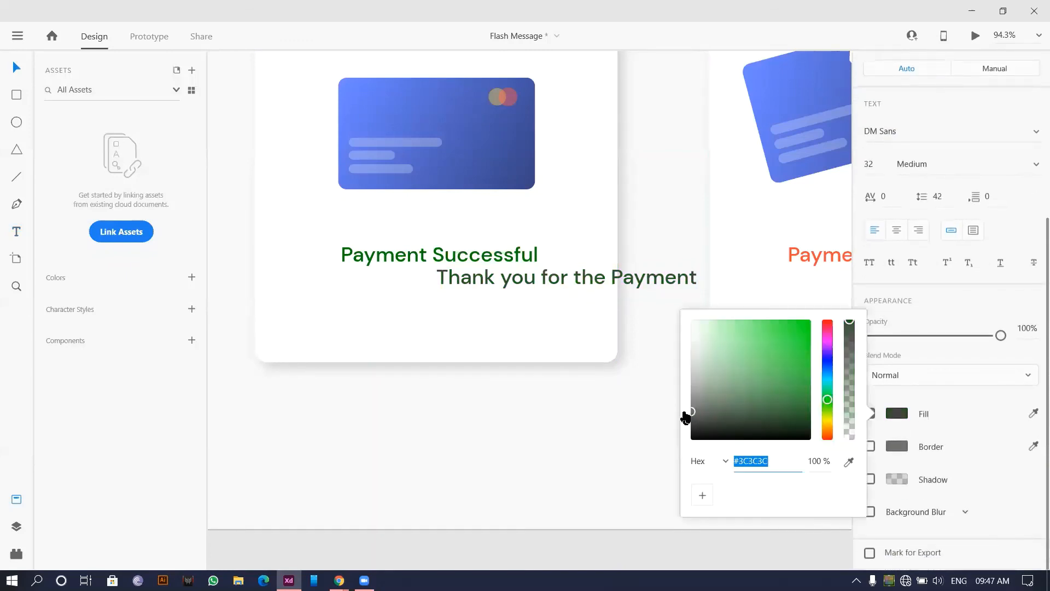
Step: Reduce the "Thank you for the Payment" text to size 16 and set its font weight to Regular
left_click(570, 287)
left_click_drag(567, 290, 566, 277)
scroll(949, 174, "up", 2)
left_click(941, 236)
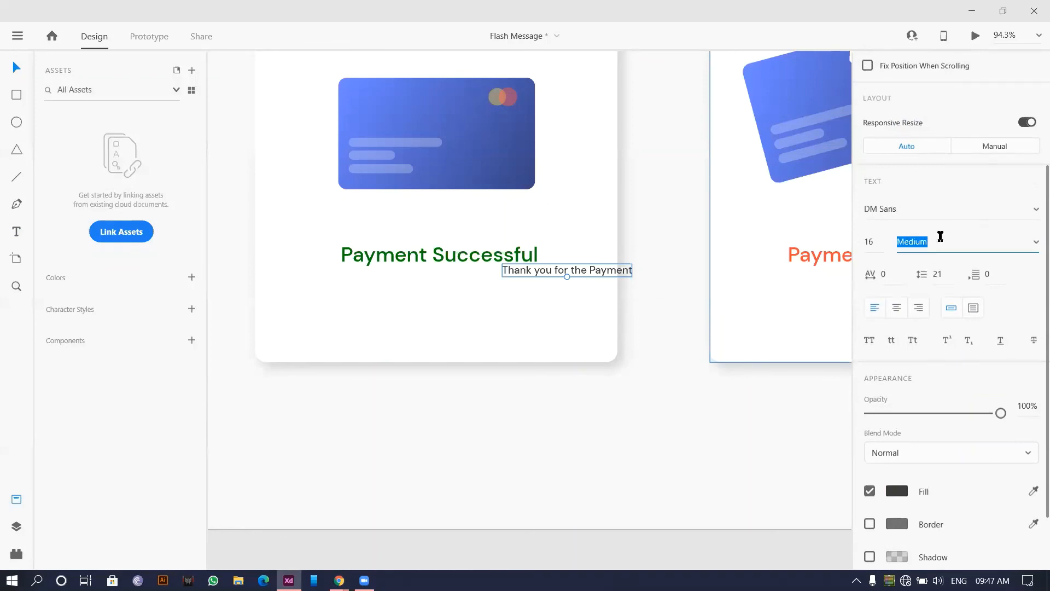
key("Up")
key("Up")
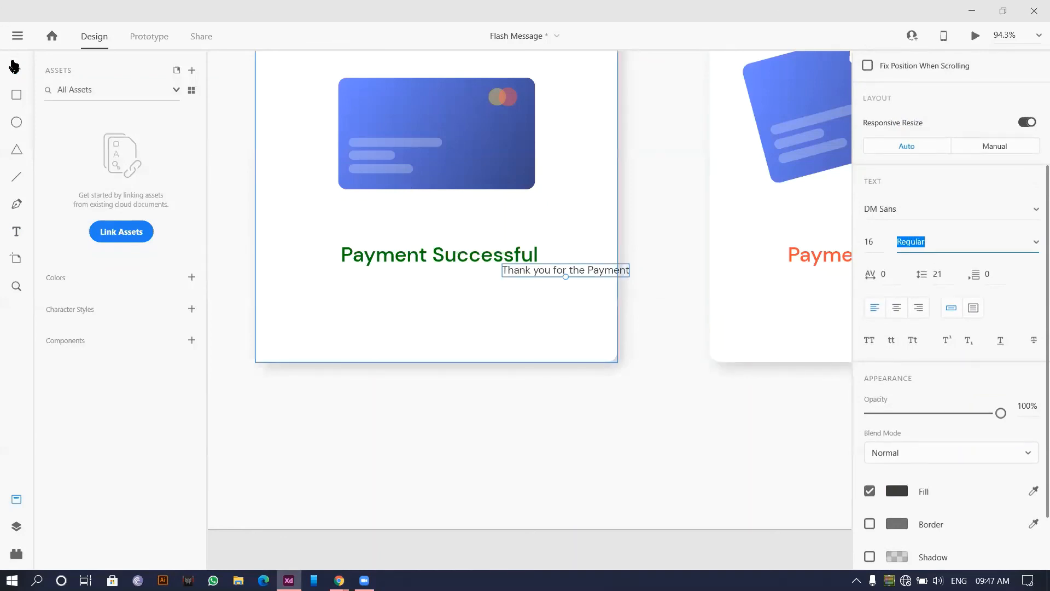
Step: Position the thank-you text centrally under "Payment Successful" and place a copy of it under "Payment Unsuccessful"
left_click_drag(506, 272, 403, 283)
scroll(484, 320, "down", 3)
left_click_drag(495, 309, 556, 267)
double_click(556, 267)
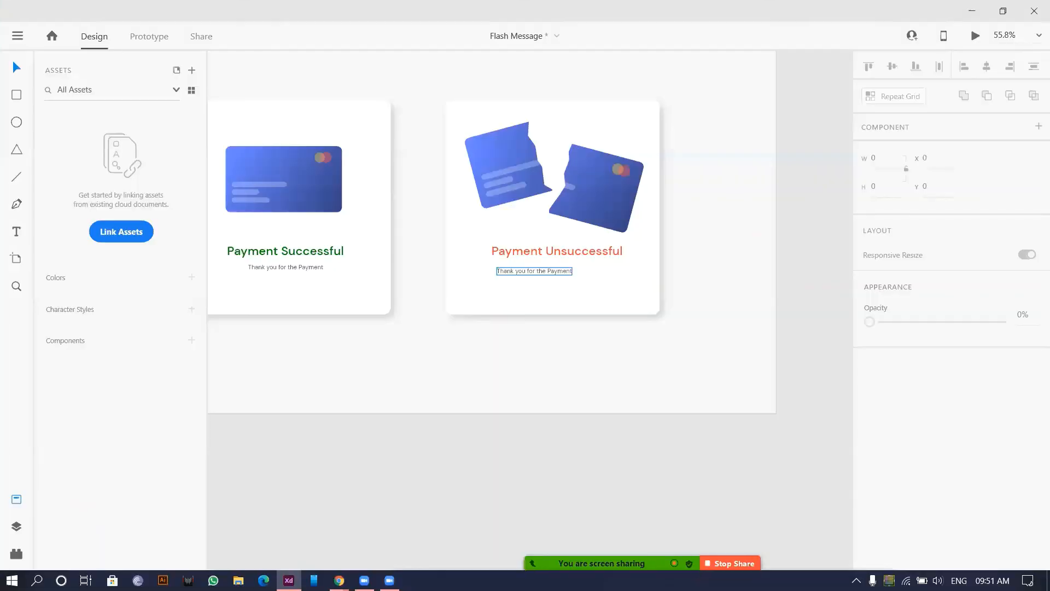
Step: Replace the copied text under "Payment Unsuccessful" with "Sorry we could not process your payment"
scroll(543, 281, "up", 5)
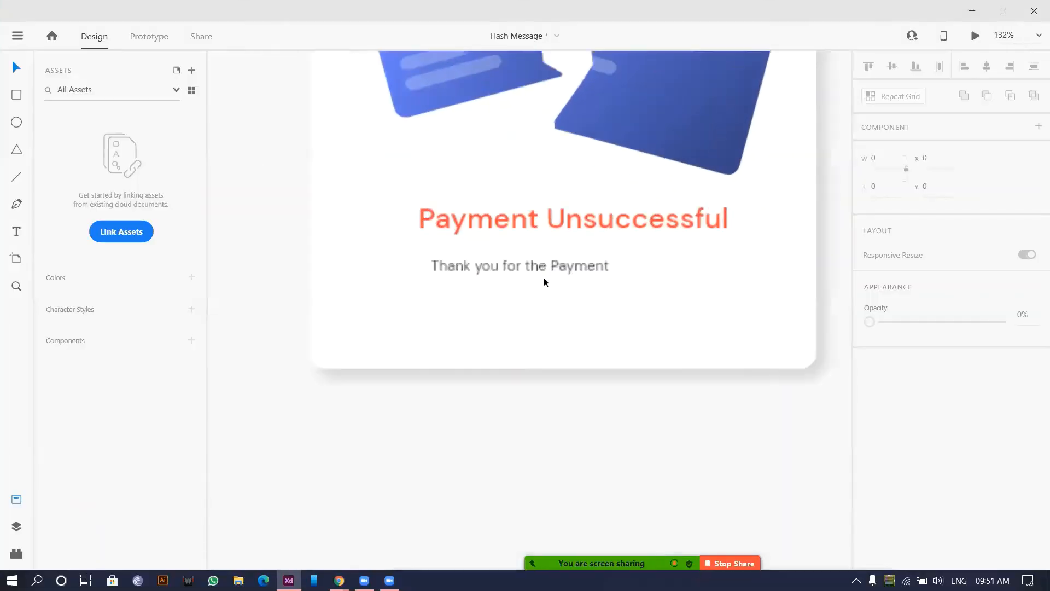
scroll(471, 279, "down", 5)
left_click_drag(630, 253, 619, 282)
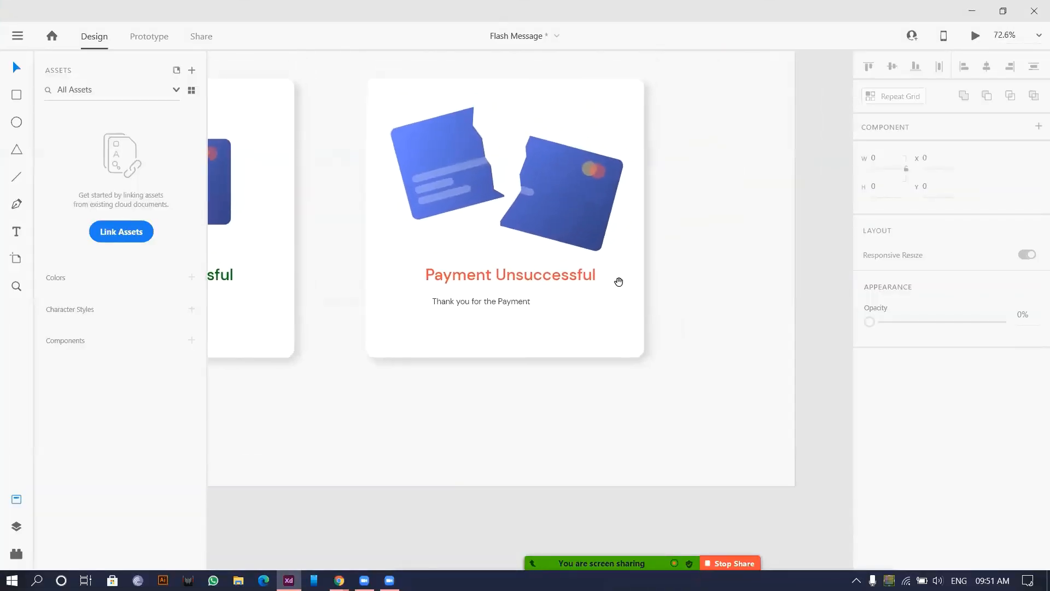
scroll(486, 285, "up", 5)
left_click(450, 326)
double_click(450, 328)
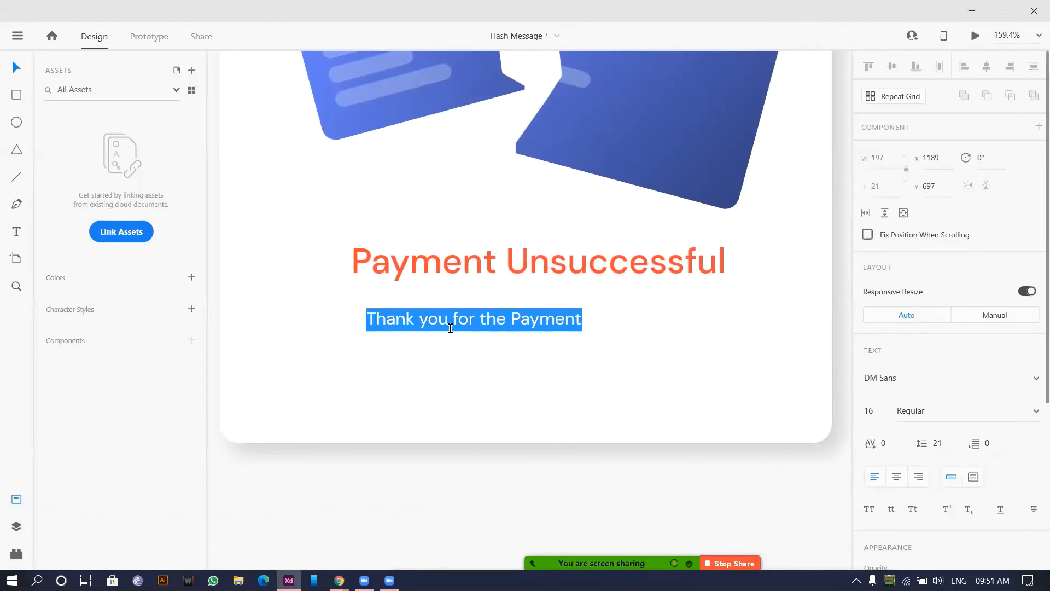
type("Sorre")
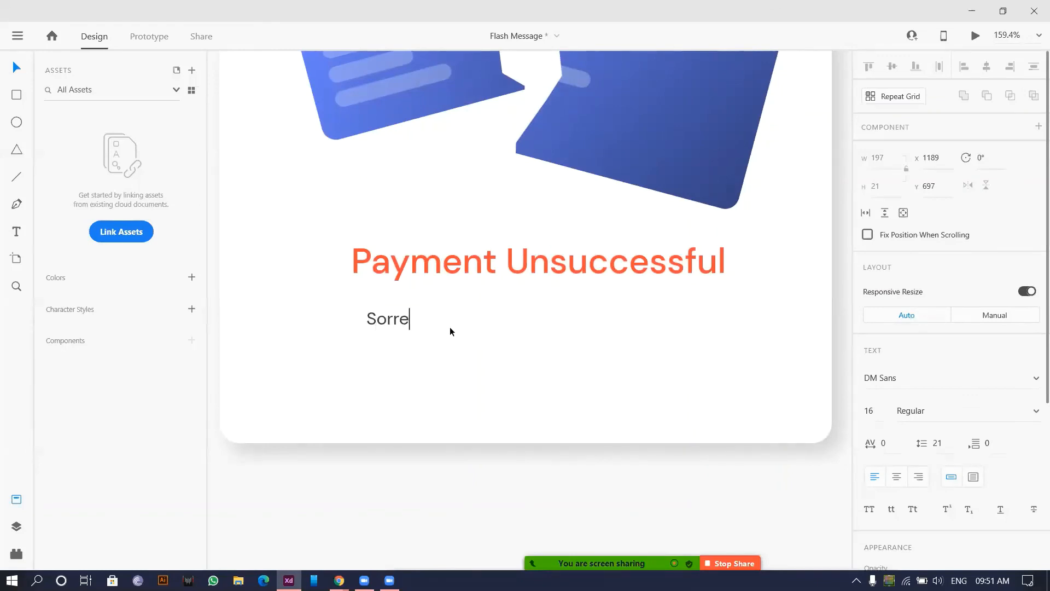
key("BackSpace")
type("y we could not pr")
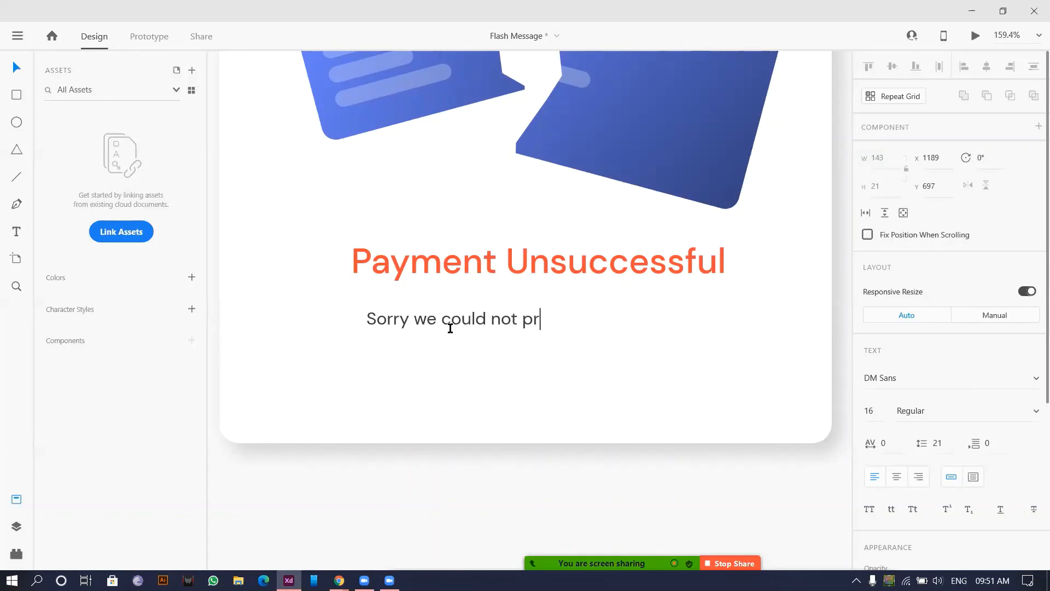
type("ocess your pa")
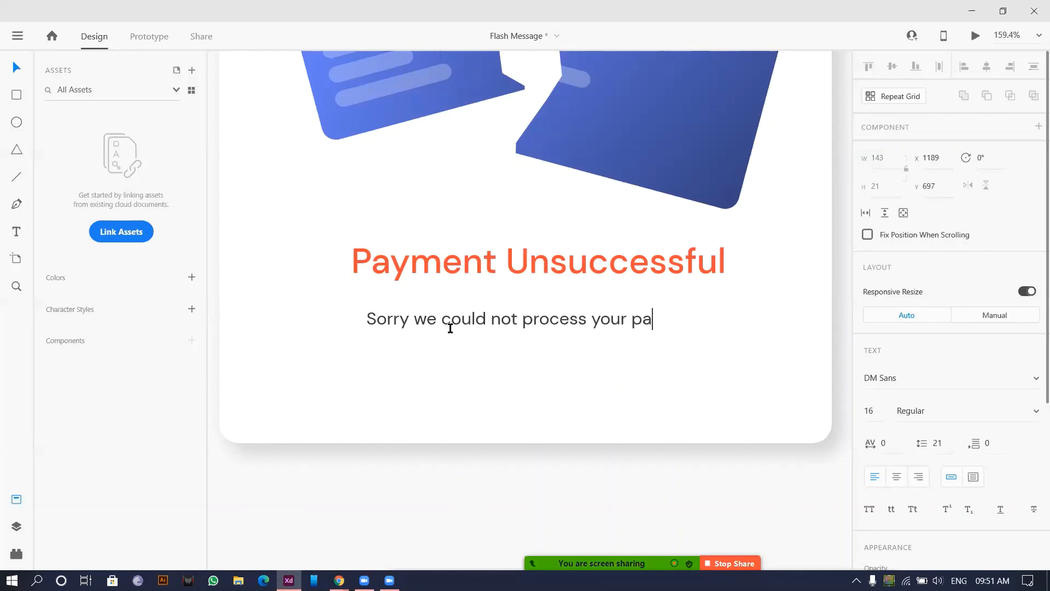
type("yment")
left_click(16, 68)
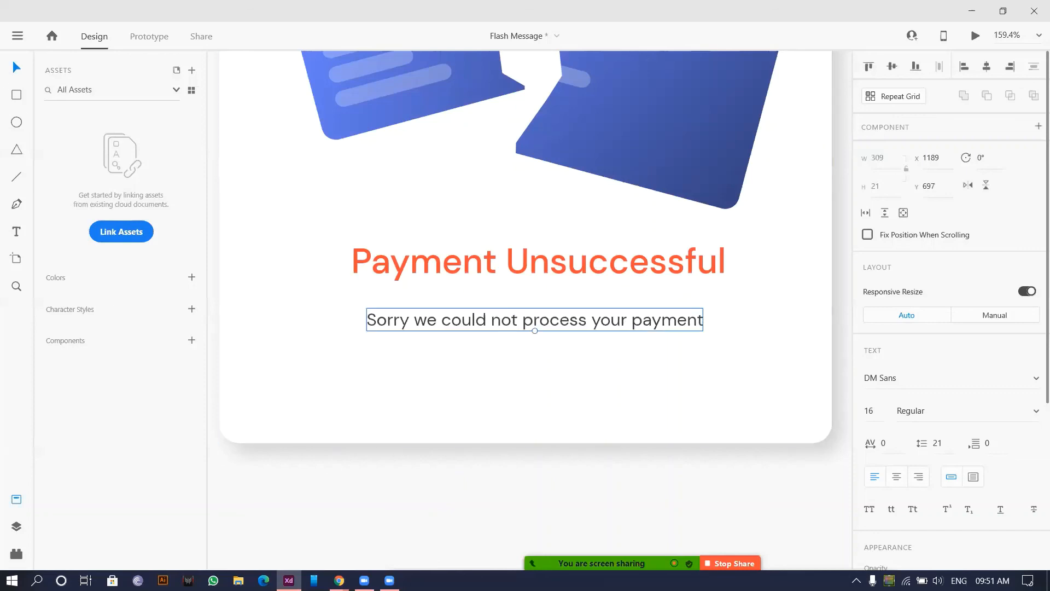
Step: Align the "Sorry we could not process your payment" and "Thank you for the Payment" texts vertically by their middles
left_click(621, 546)
scroll(629, 432, "down", 5)
left_click(534, 376)
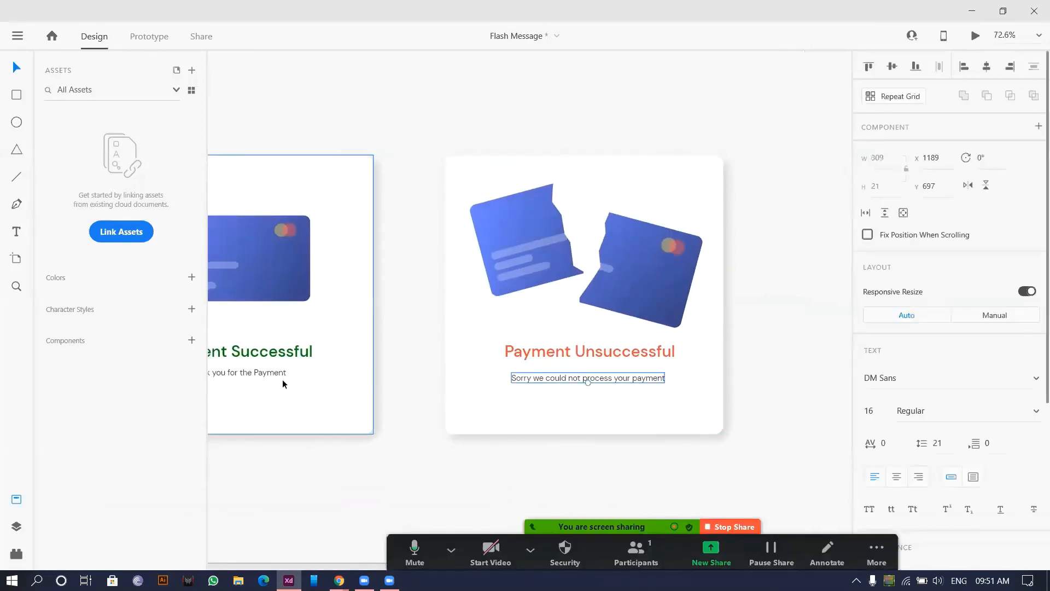
left_click(281, 377, "shift")
left_click(892, 66)
scroll(564, 402, "down", 1)
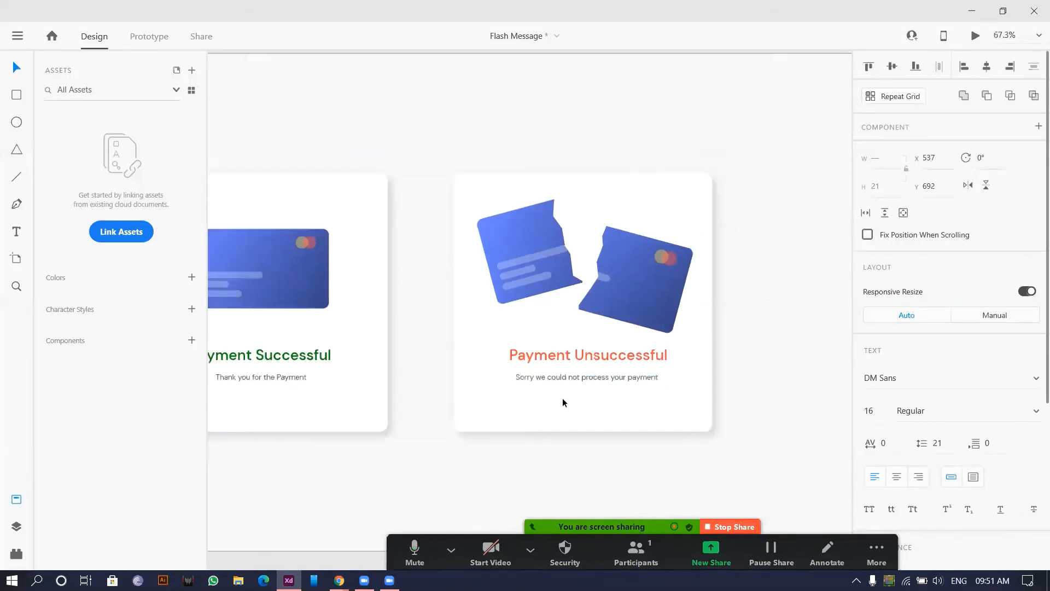
Step: Centre the message texts horizontally on each white card, first the success card and then the failure card
scroll(406, 399, "down", 2)
scroll(406, 416, "up", 2)
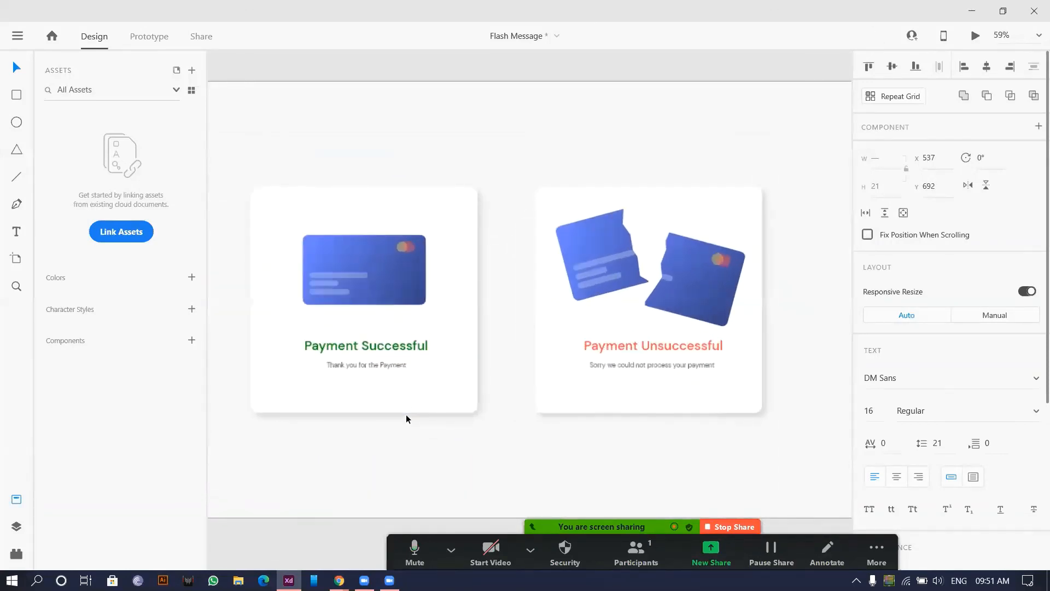
scroll(406, 415, "up", 2)
scroll(458, 181, "down", 3)
left_click_drag(379, 425, 393, 173)
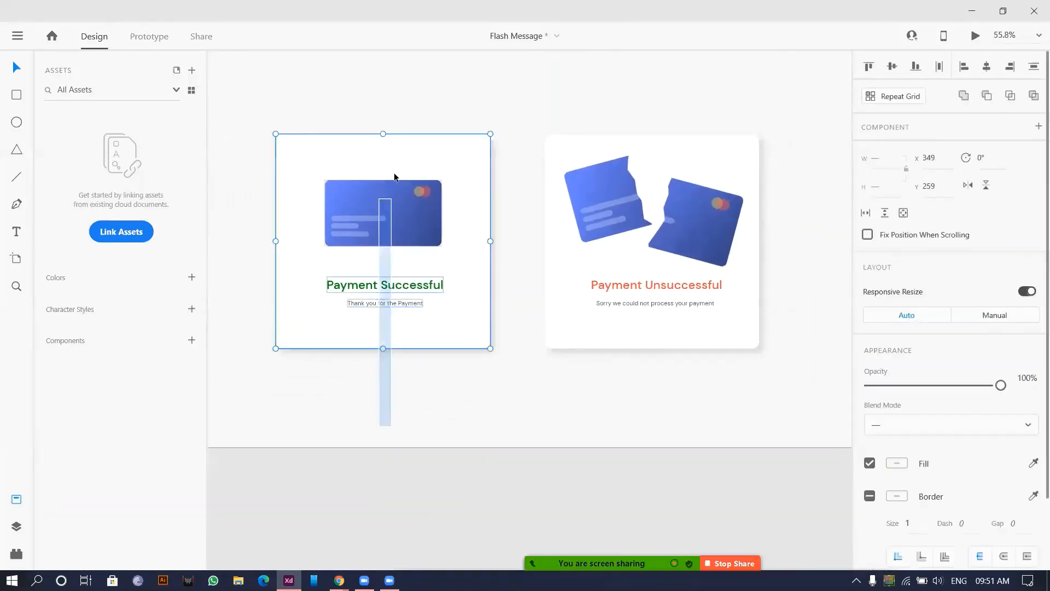
left_click(986, 66)
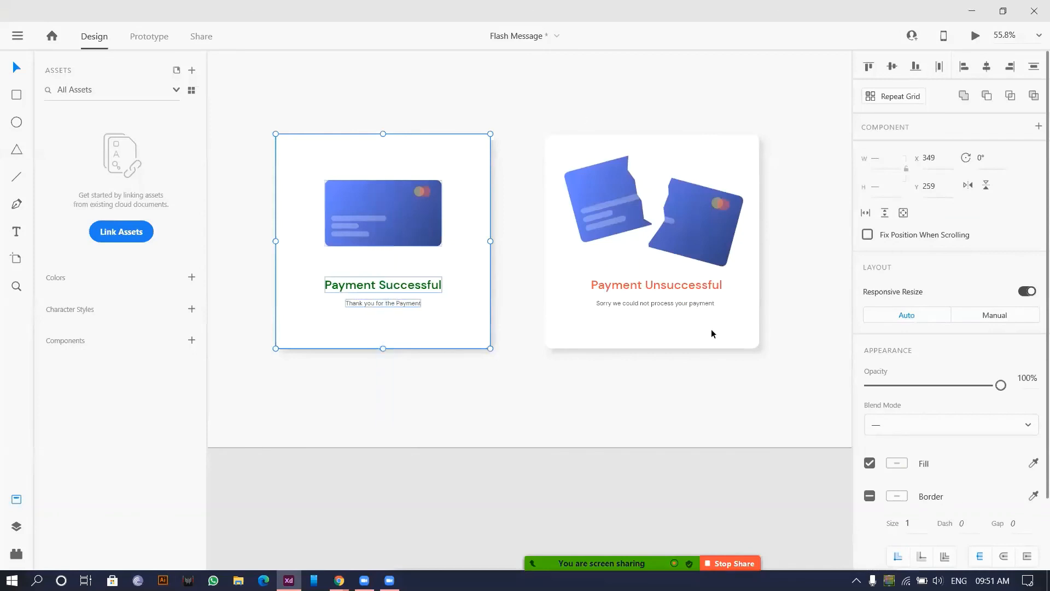
left_click_drag(612, 432, 646, 268)
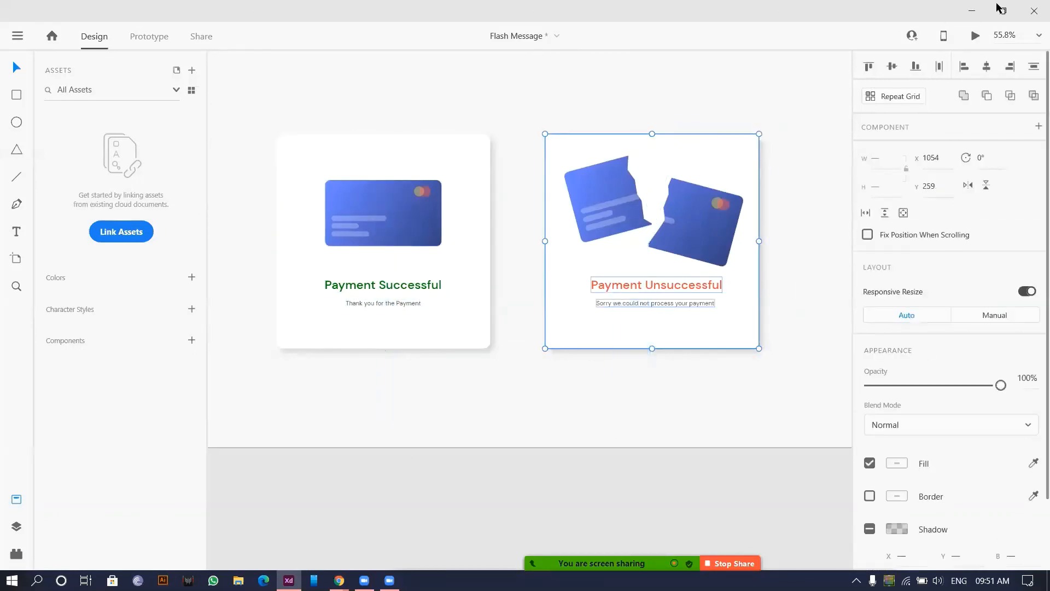
Step: Nudge both halves of the torn credit card together slightly to the right on the failure card
left_click(699, 200)
left_click(612, 201, "shift")
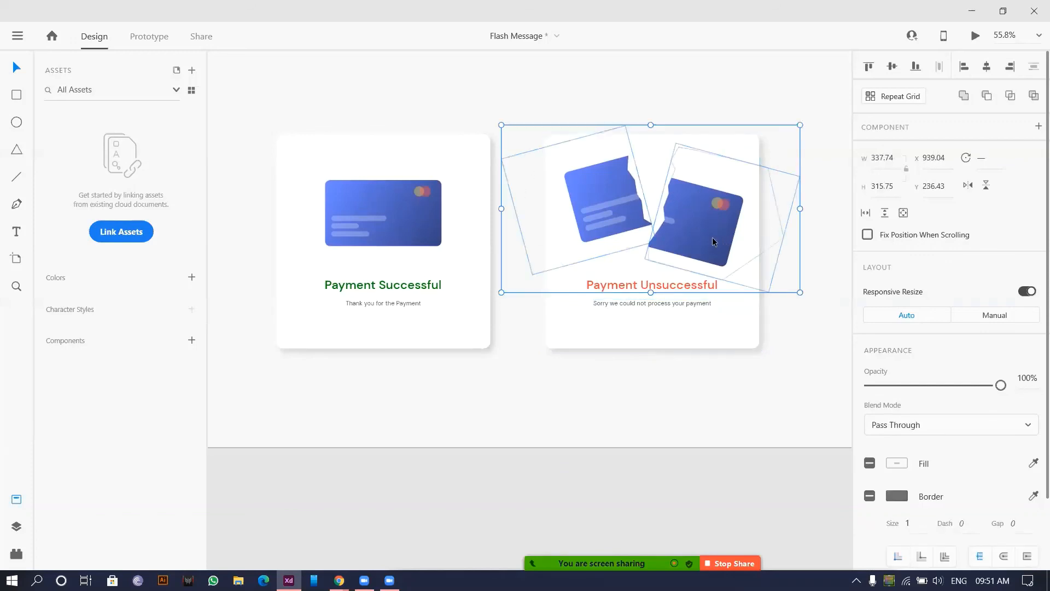
left_click_drag(712, 238, 716, 237)
left_click(683, 97)
scroll(684, 97, "down", 3)
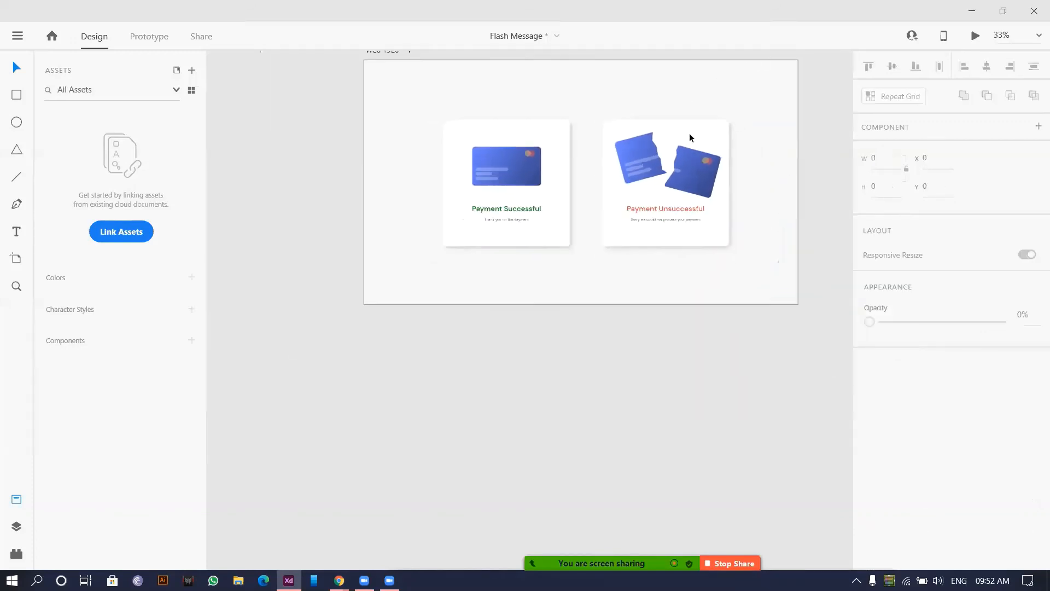
scroll(708, 199, "down", 2)
scroll(601, 257, "down", 2)
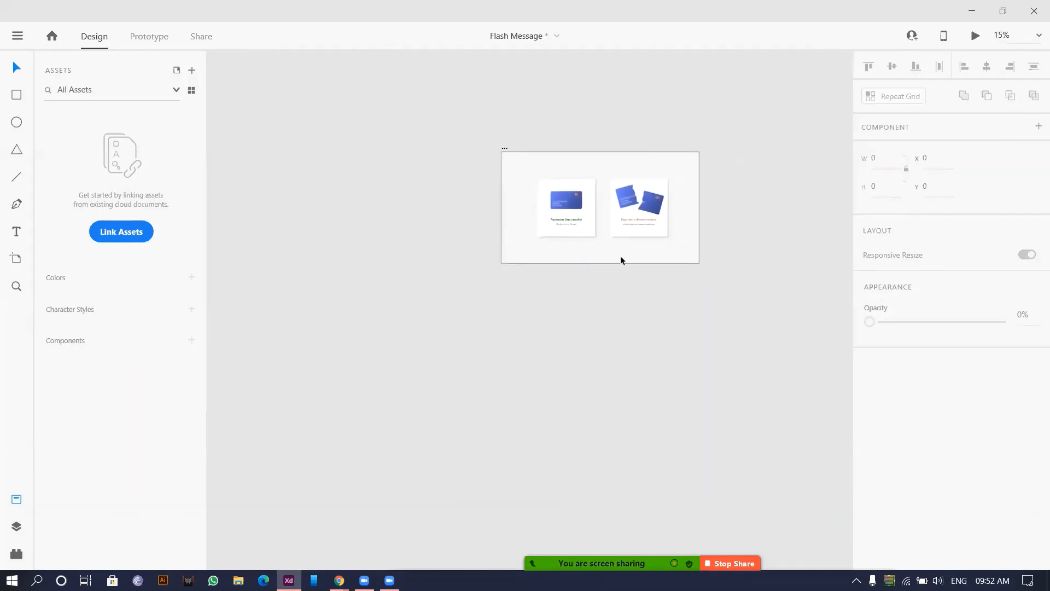
scroll(621, 259, "up", 2)
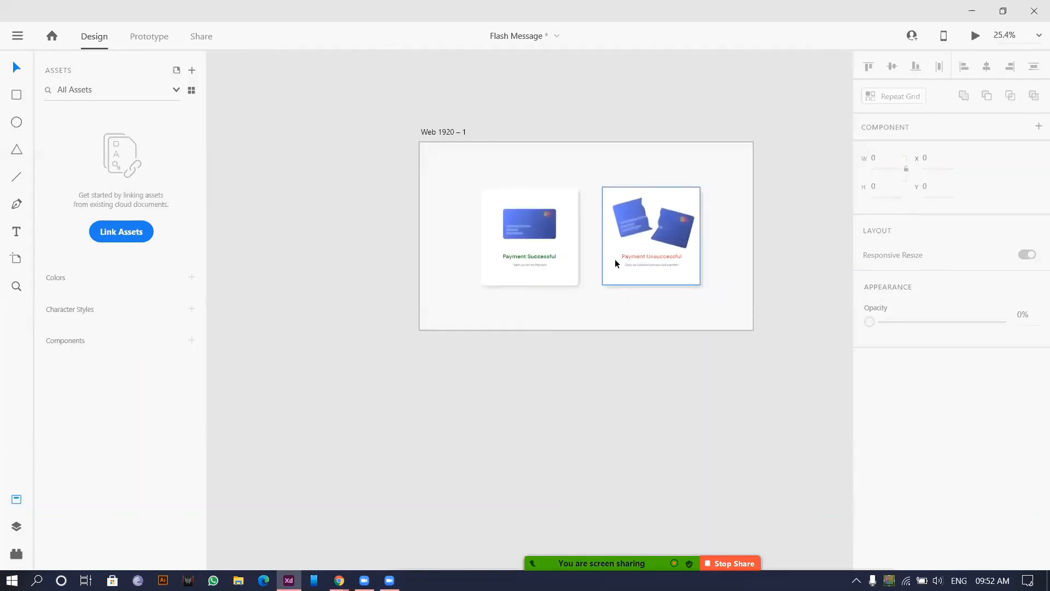